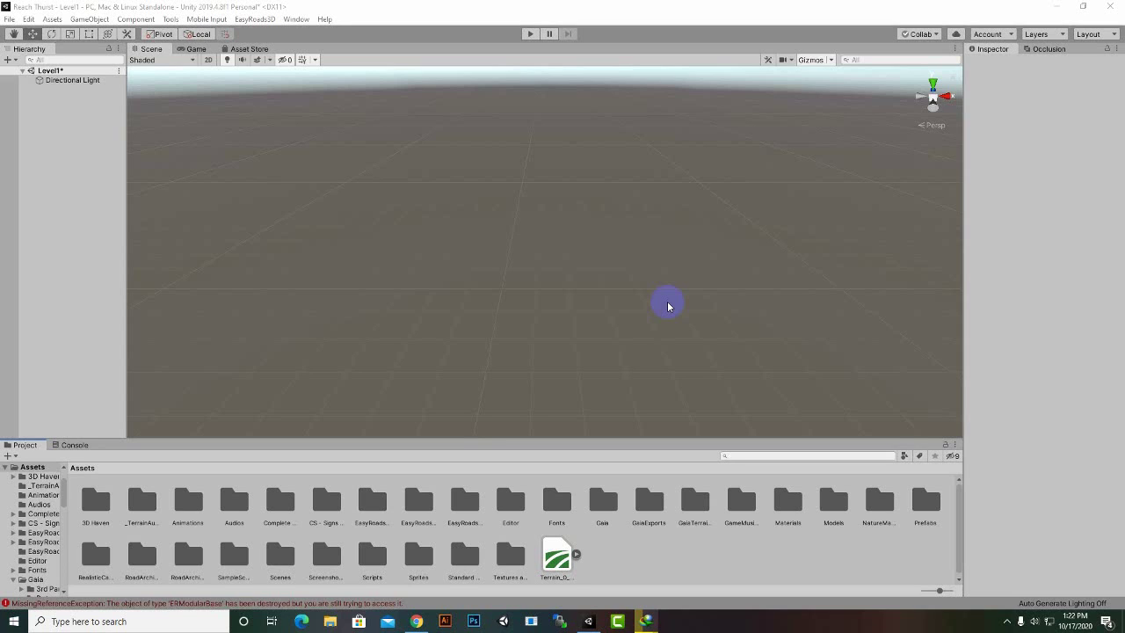
Step: Open Gaia Manager and create the 512-metre-square terrain with its Stamper
click(297, 19)
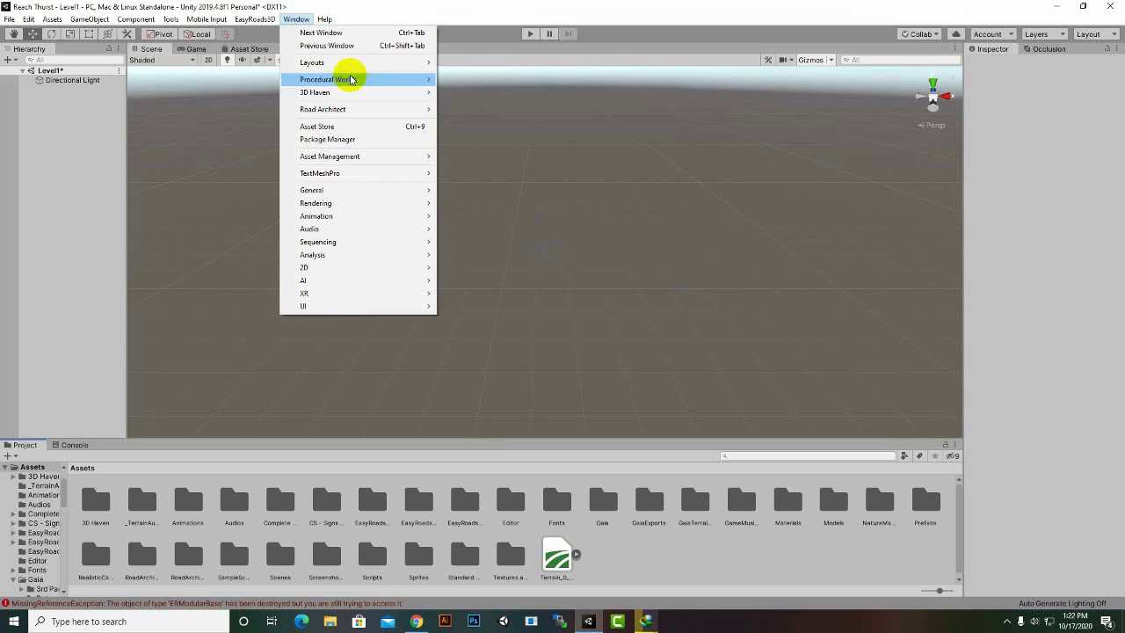
mouse_move(358, 86)
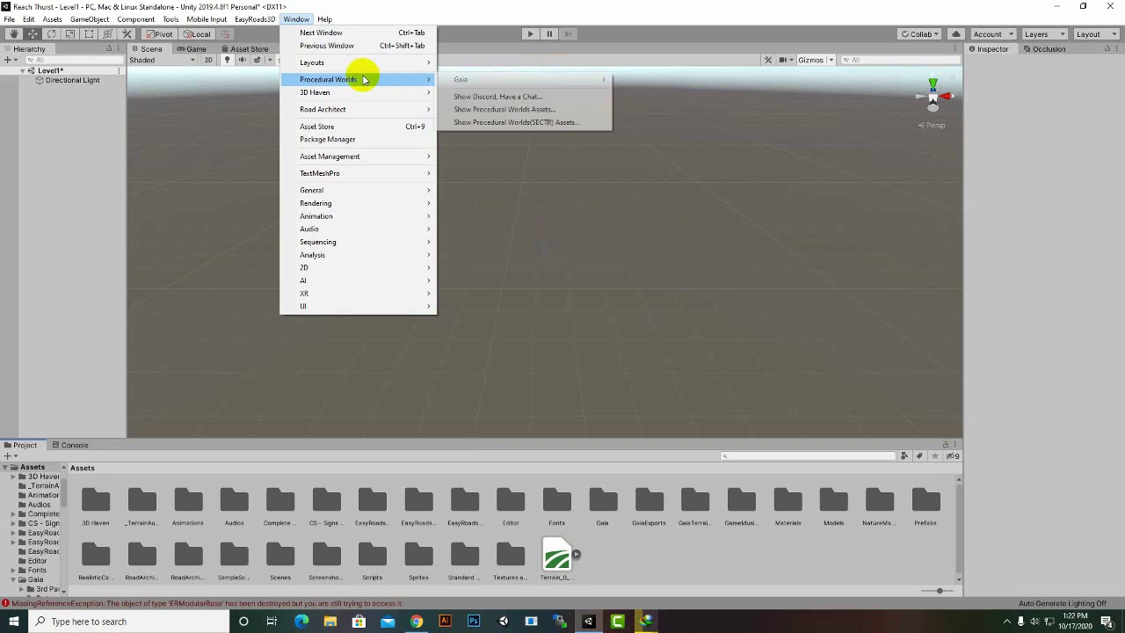
mouse_move(519, 80)
click(618, 79)
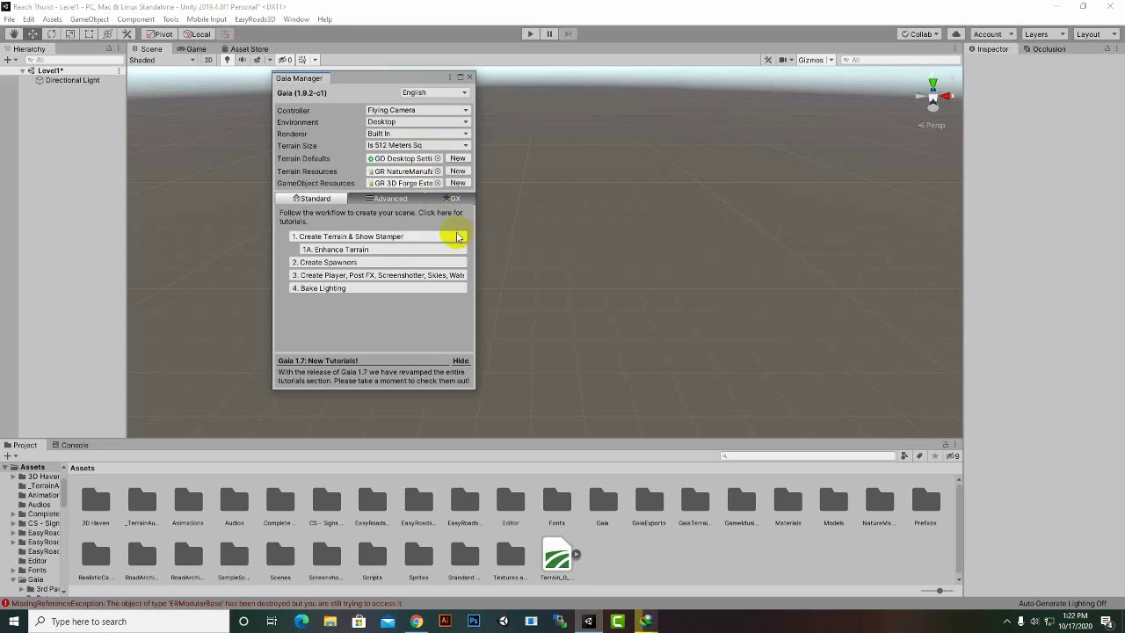
click(389, 239)
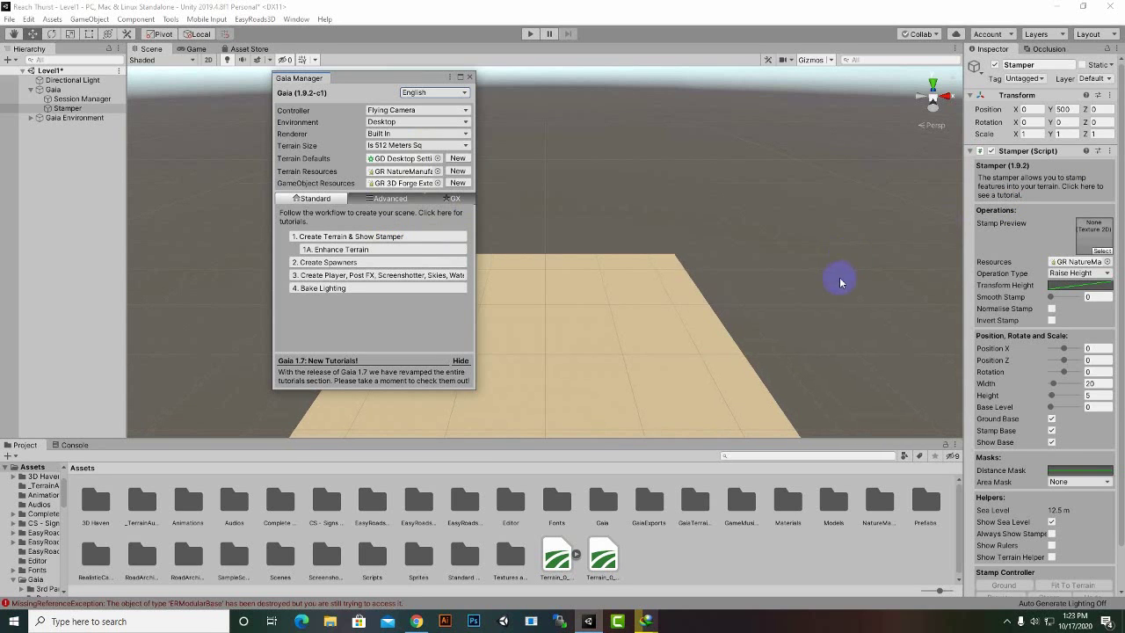
Step: Find the valley stamps in Gaia's Stamps folder and assign Valley 8 as the Stamper's stamp preview
double_click(615, 508)
double_click(552, 508)
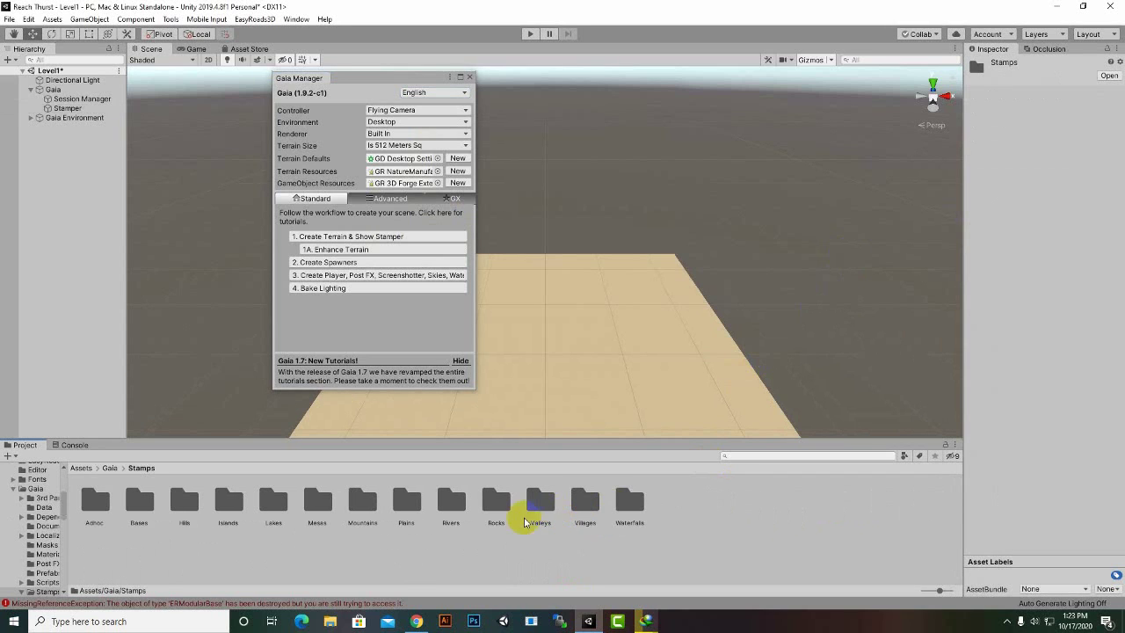
double_click(531, 511)
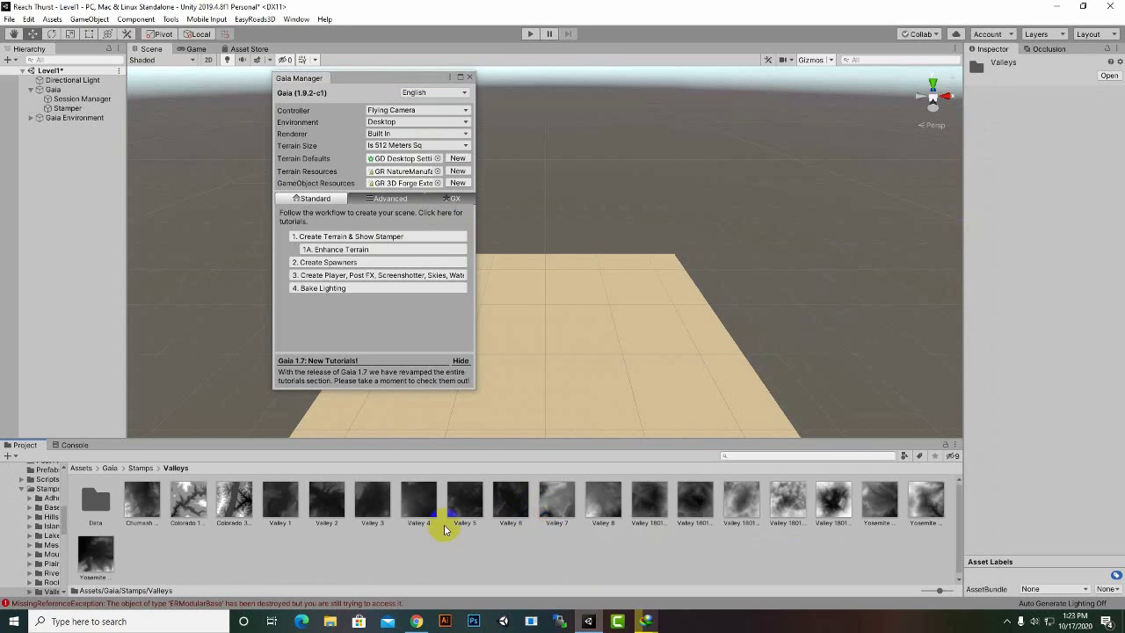
click(64, 109)
drag(590, 503, 1099, 228)
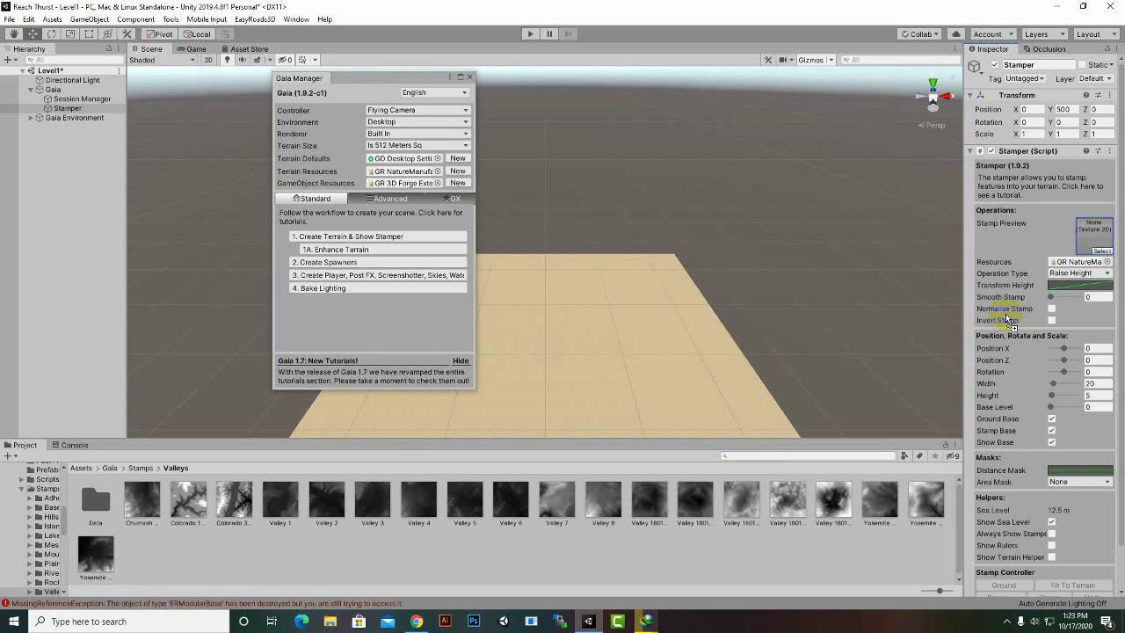
drag(1006, 312, 1094, 234)
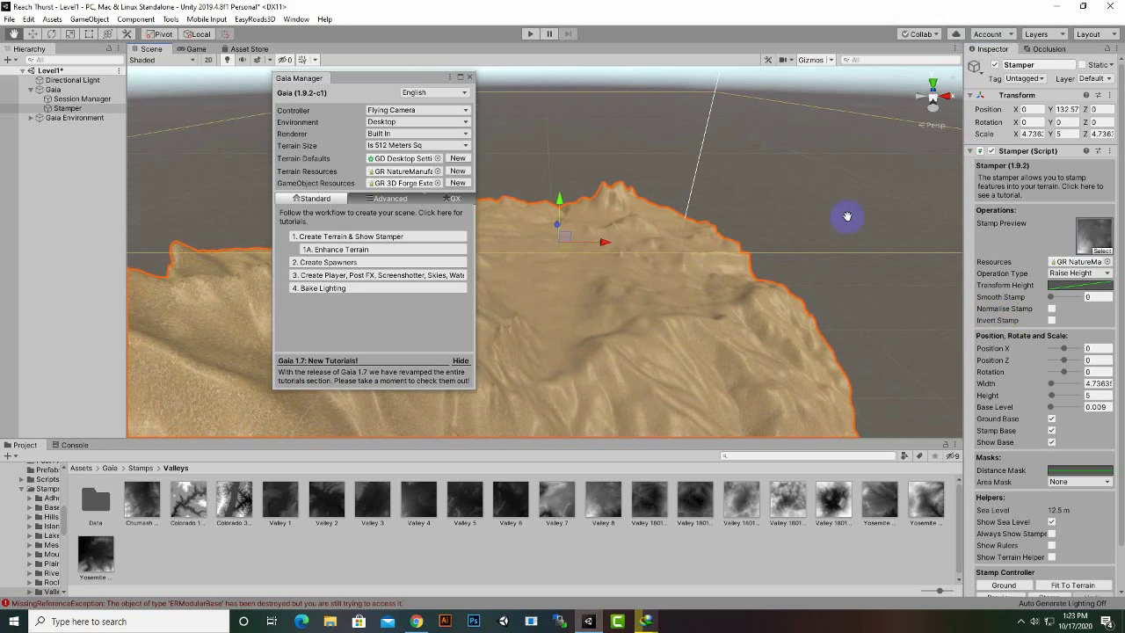
Step: Set the stamp's height to 2 and stamp the valley onto the terrain
click(1099, 395)
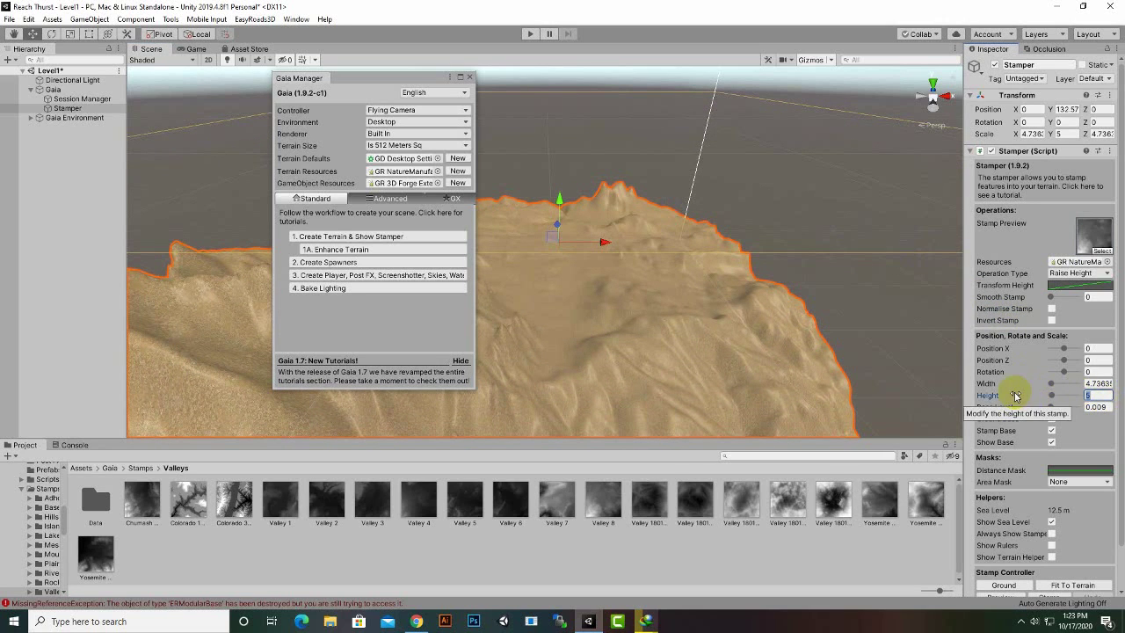
text(2)
scroll(1015, 395, down, 2)
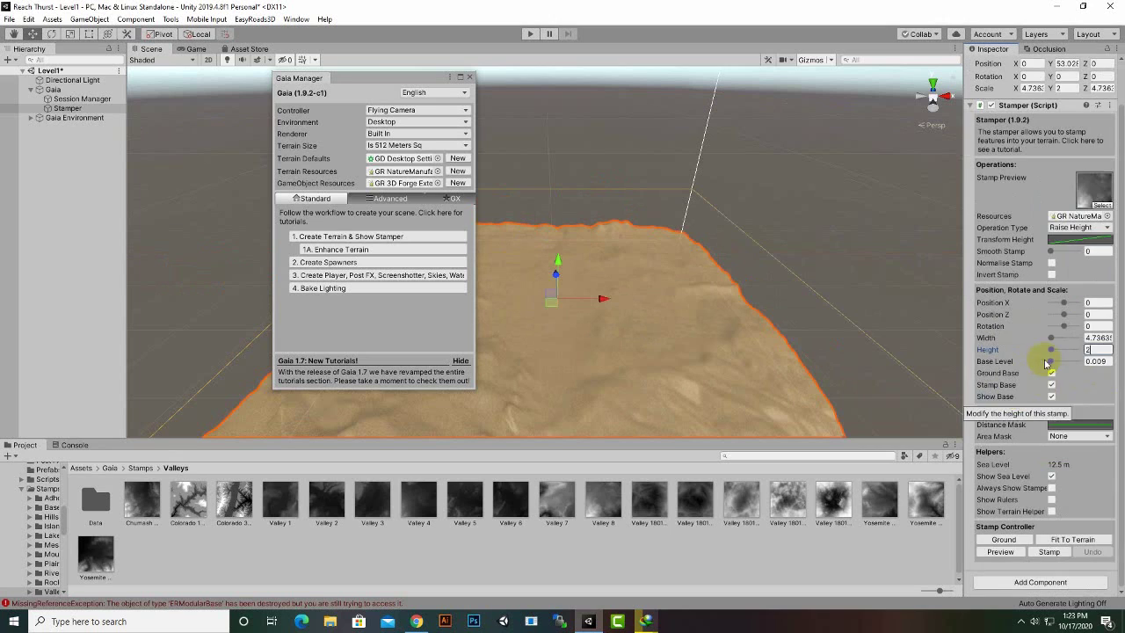
click(1046, 552)
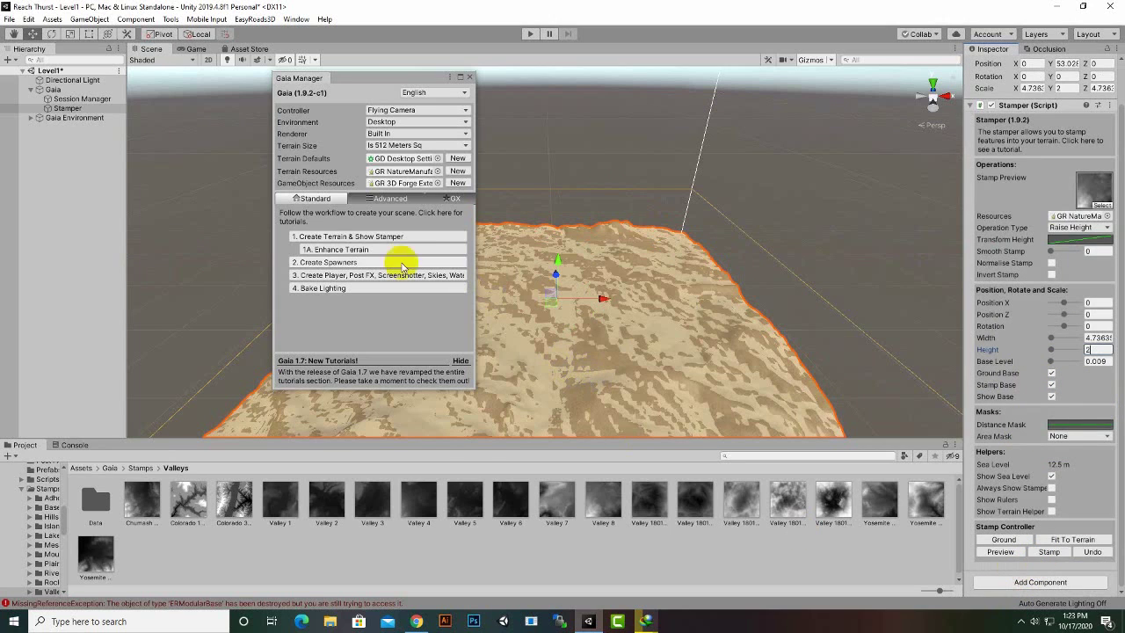
Step: Create the Gaia spawners and spawn the coverage textures on the terrain
click(331, 263)
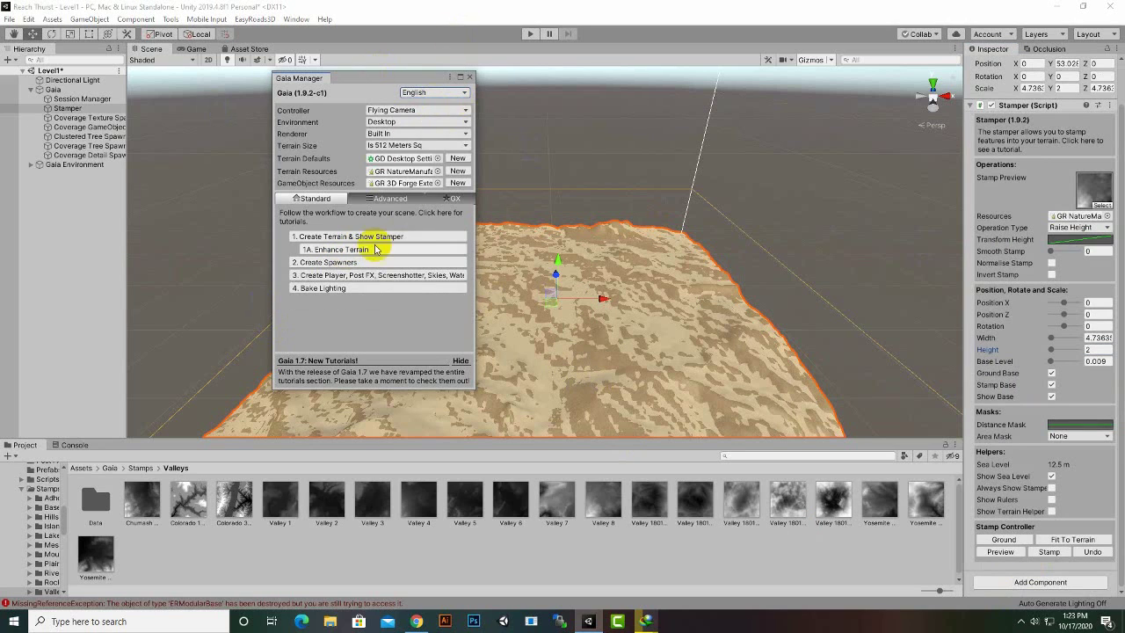
click(470, 78)
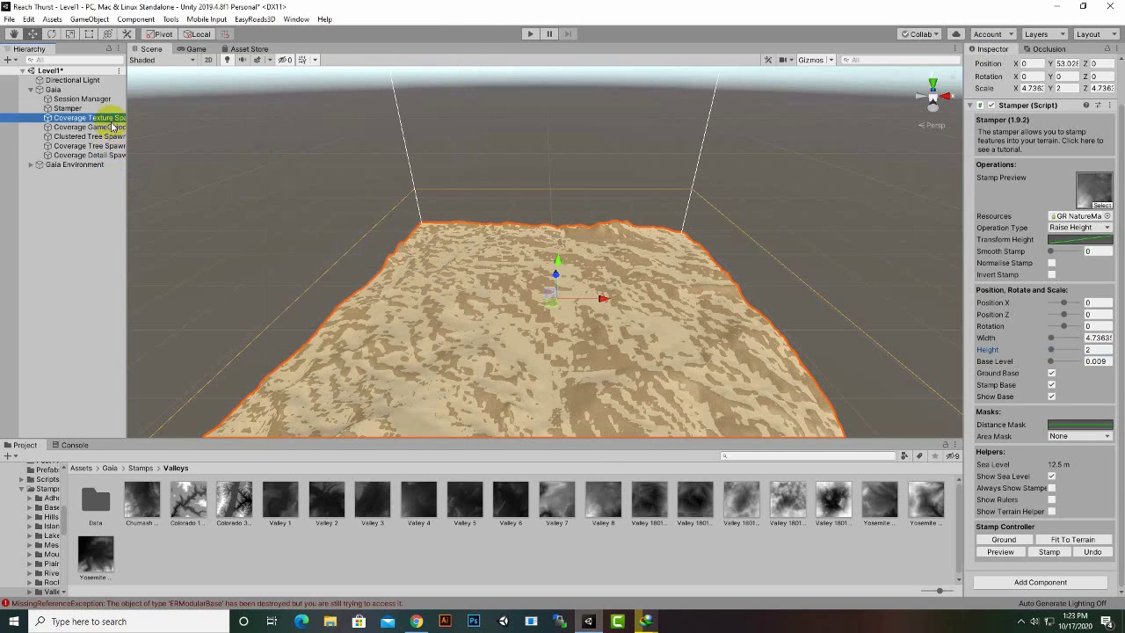
click(84, 116)
scroll(976, 343, down, 1)
click(1078, 552)
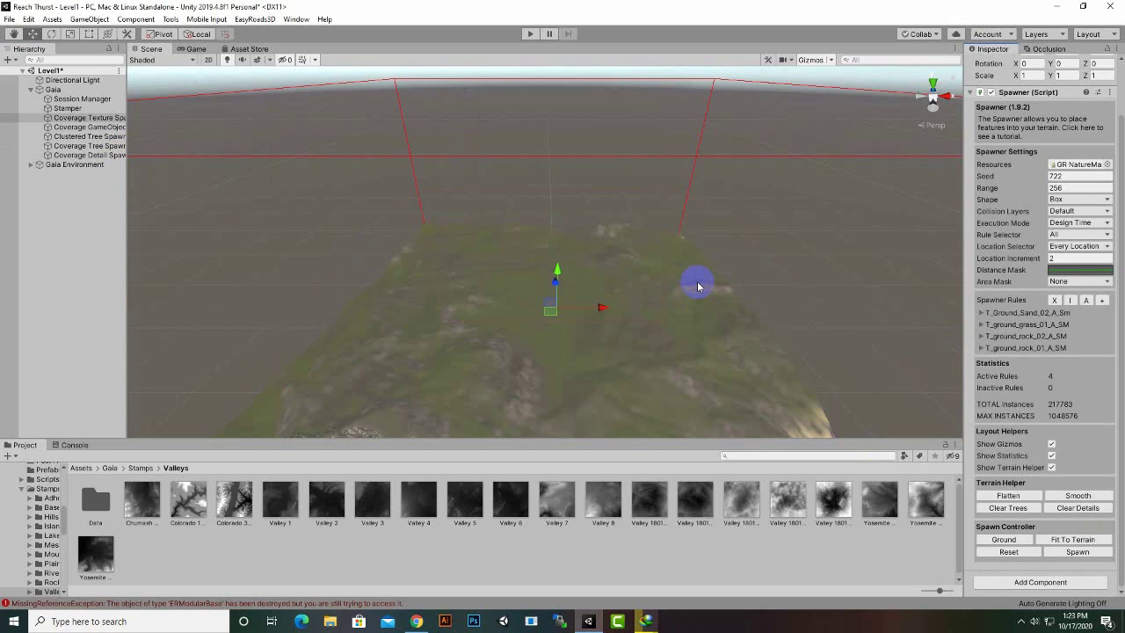
Step: Spawn the coverage game objects on the terrain with the Coverage GameObject spawner
click(85, 126)
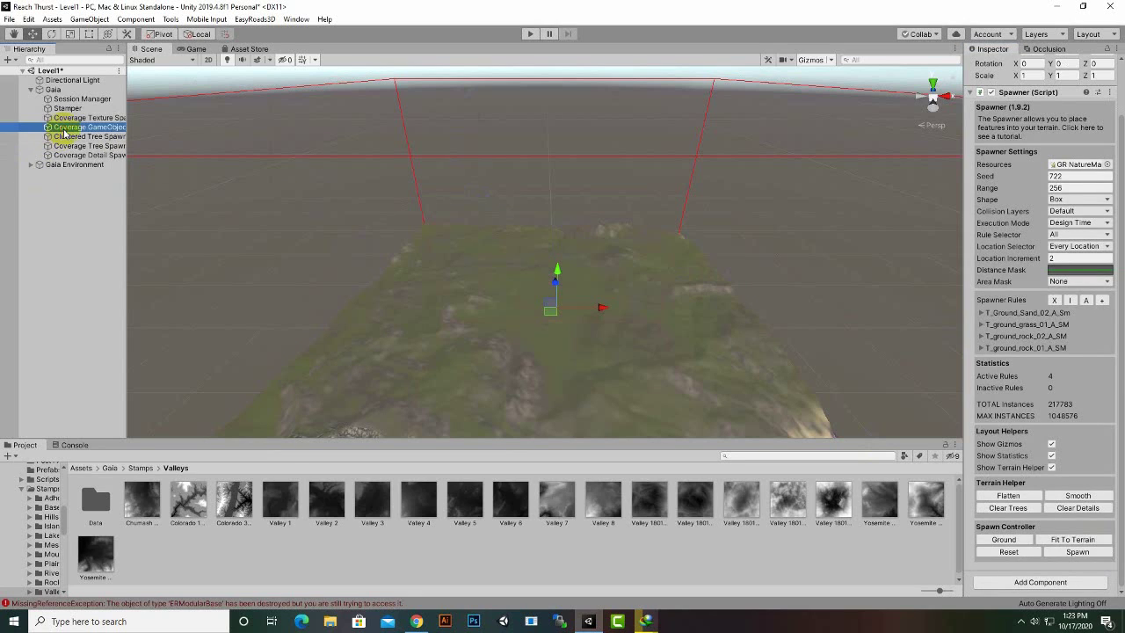
scroll(1055, 512, down, 3)
click(1085, 553)
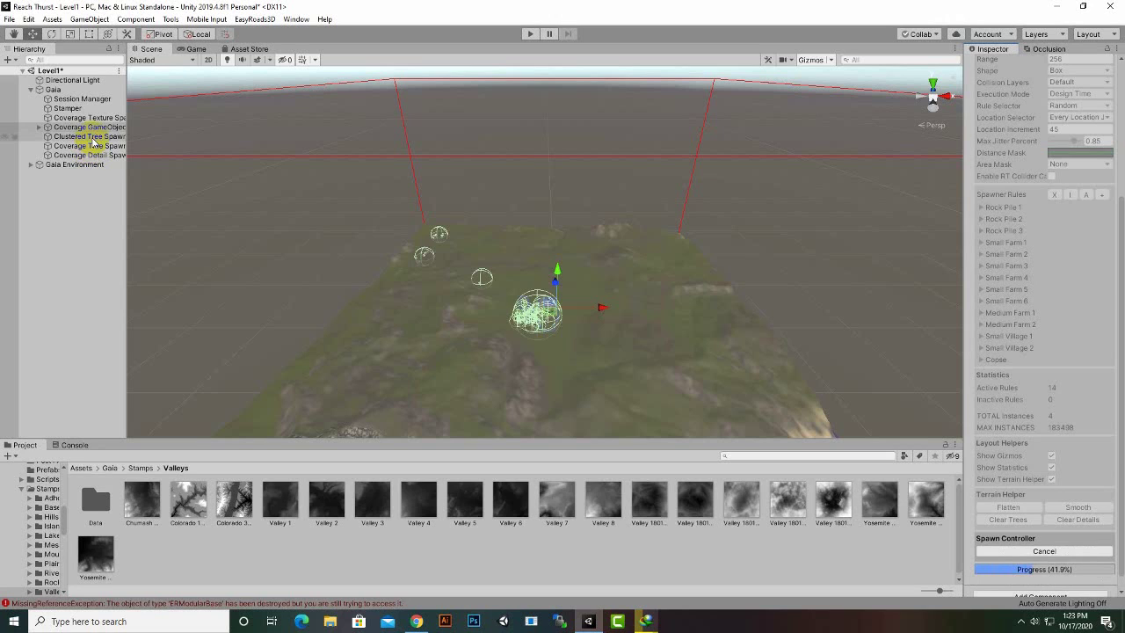
Step: Spawn the clustered trees and the coverage trees across the terrain
click(92, 138)
click(1078, 552)
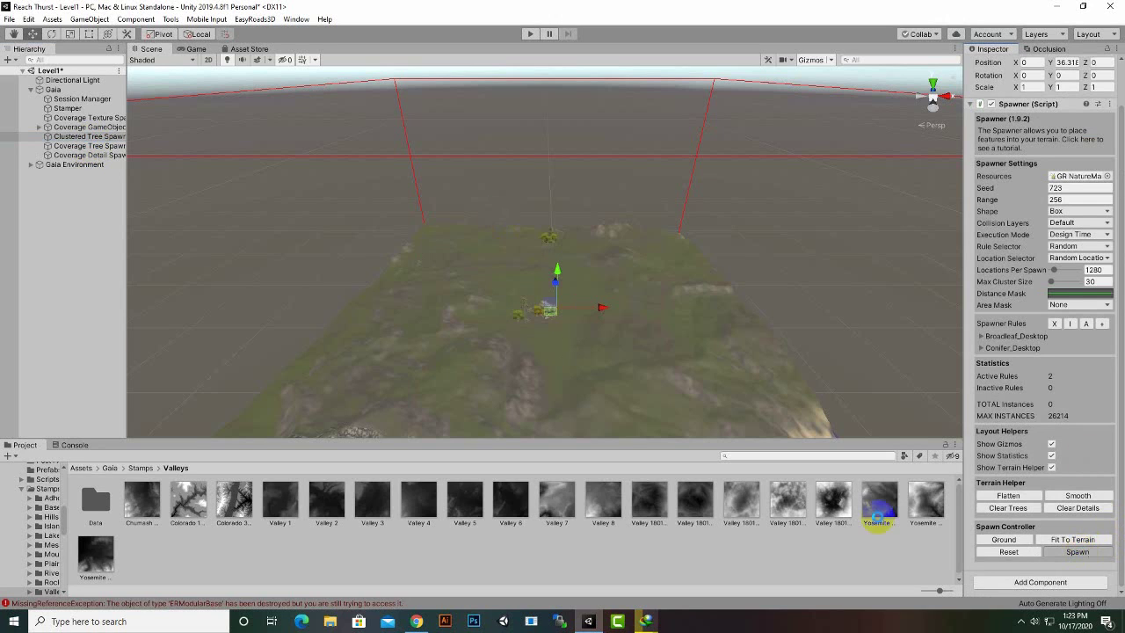
click(84, 145)
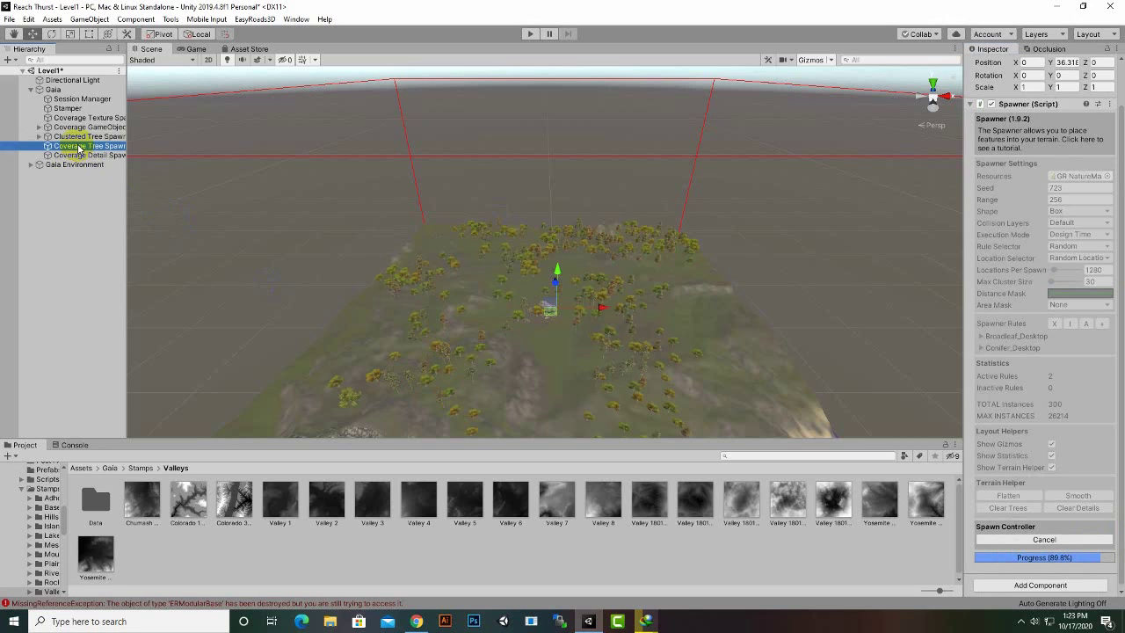
click(1078, 553)
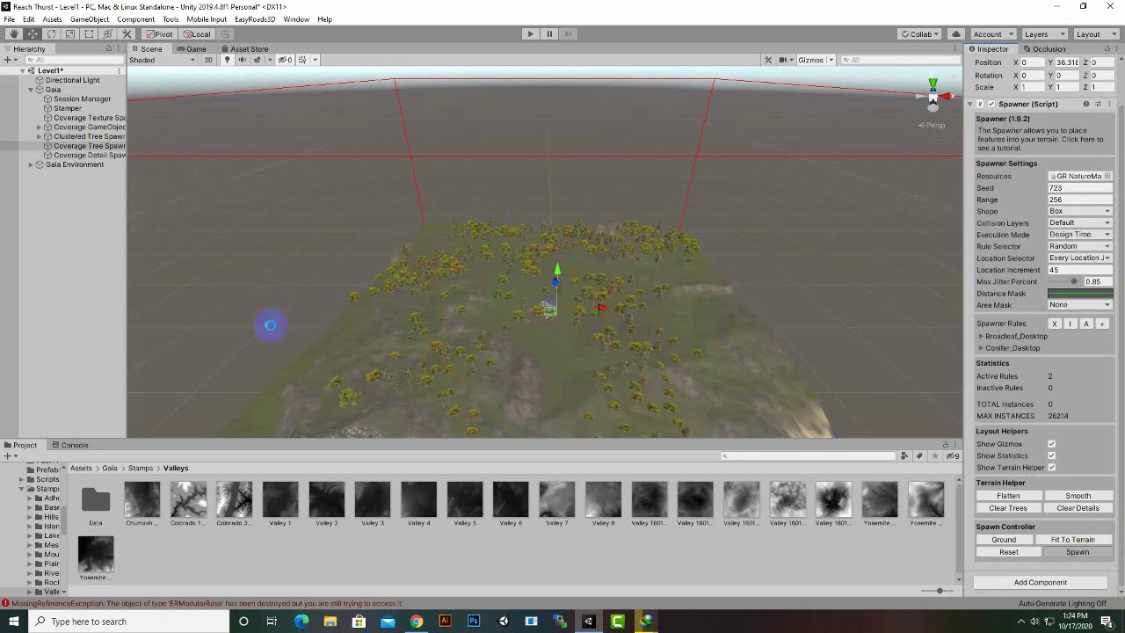
Step: Spawn the grass, fern and flower details with the Coverage Detail spawner
click(112, 155)
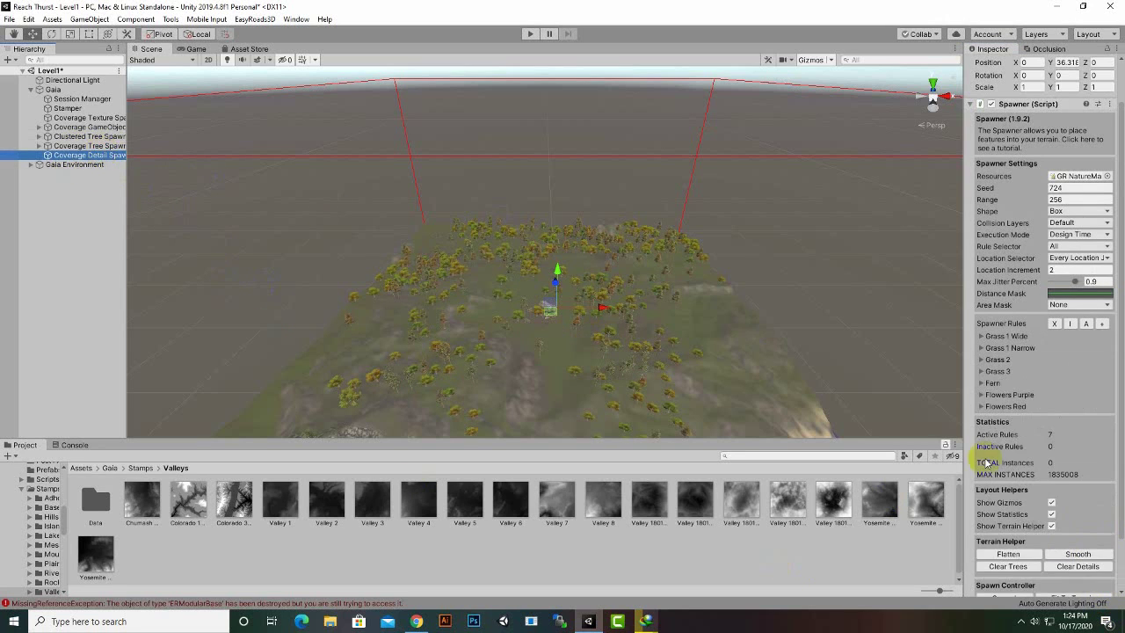
scroll(992, 460, down, 3)
click(1098, 552)
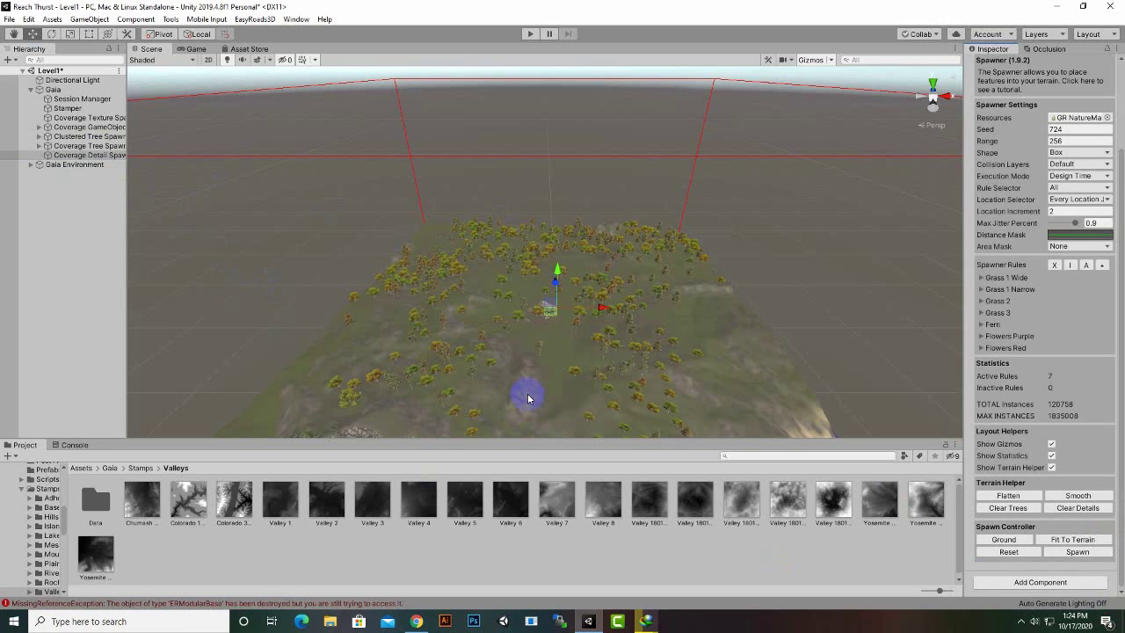
middle_drag(523, 390, 579, 295)
scroll(602, 264, up, 3)
scroll(643, 221, up, 5)
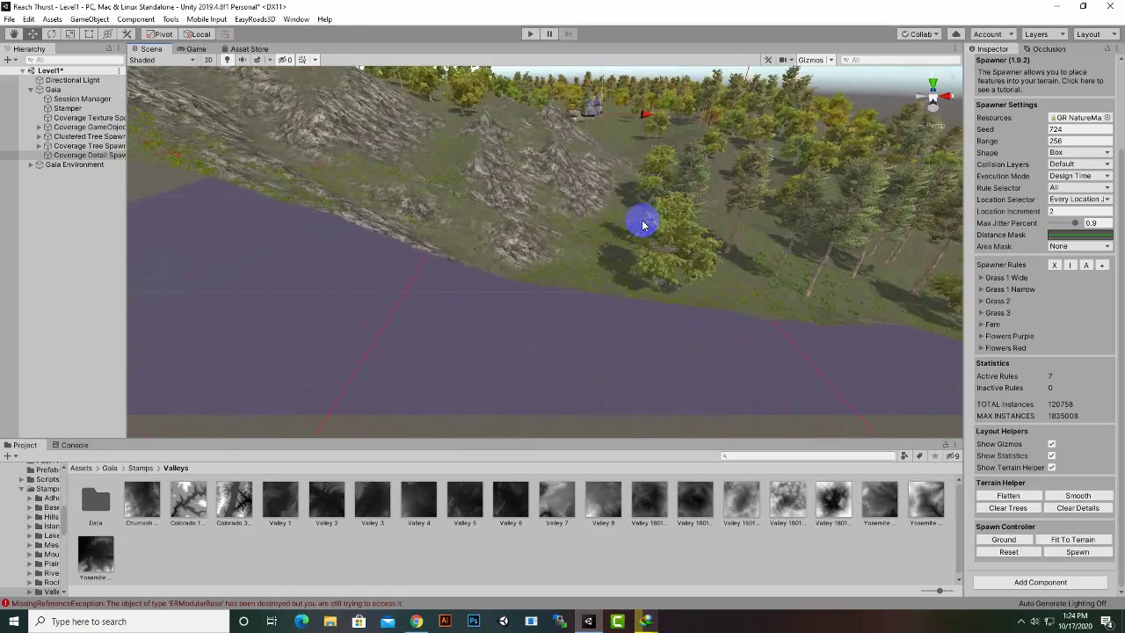
alt+drag(645, 162, 587, 254)
scroll(587, 254, down, 5)
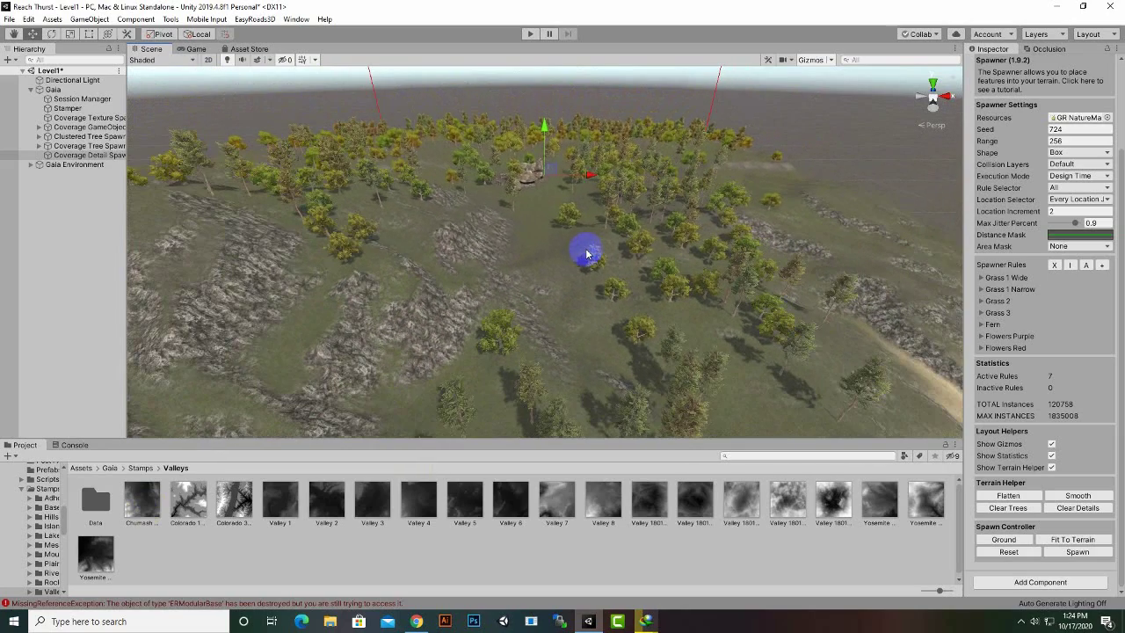
Step: Add an EasyRoads3D road network to the scene and import the side objects from the project folder
click(31, 91)
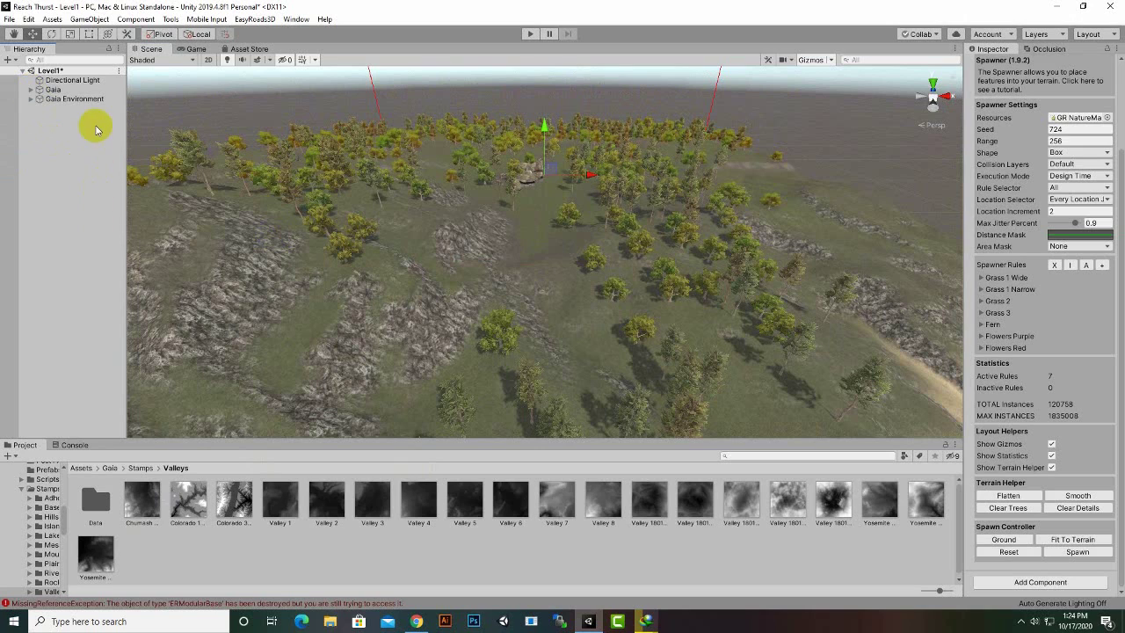
right_click(96, 126)
mouse_move(140, 248)
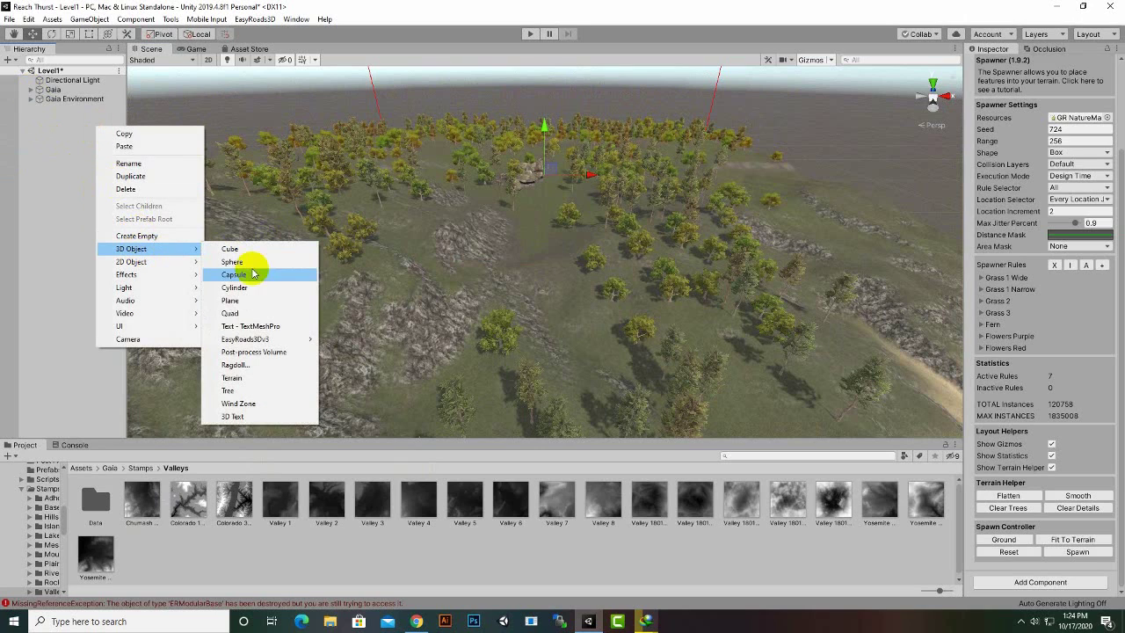
mouse_move(273, 340)
click(401, 340)
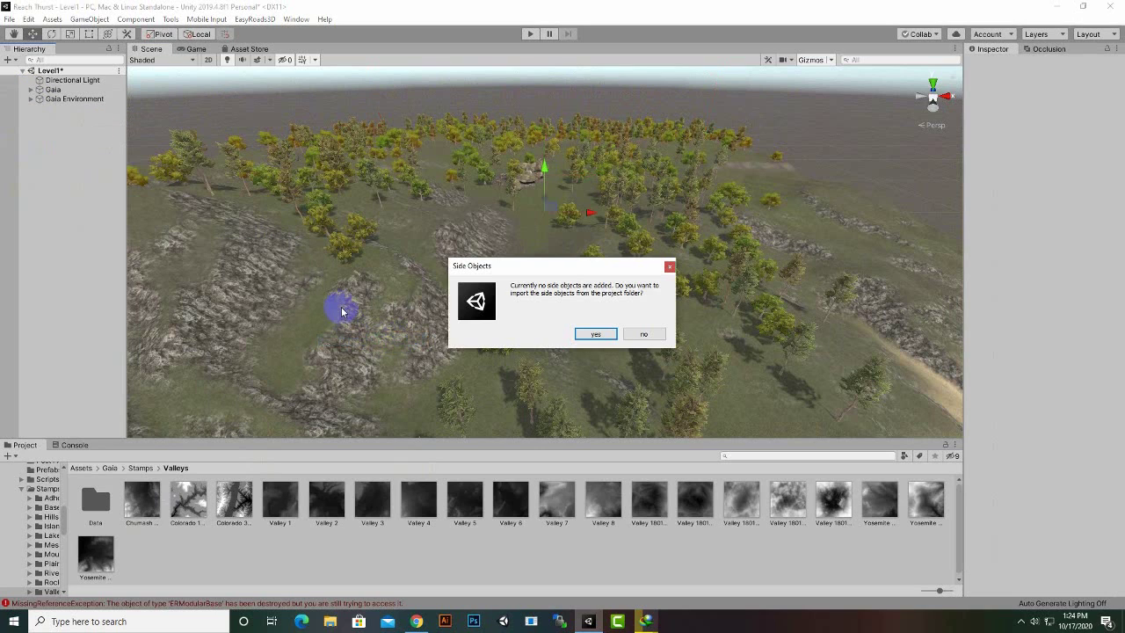
click(608, 335)
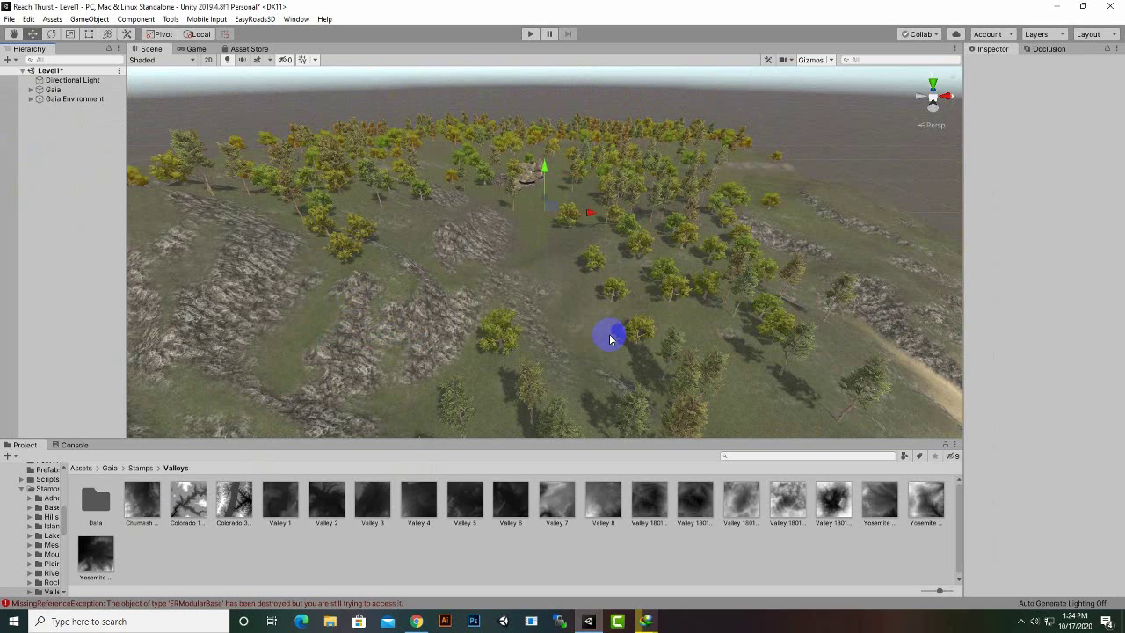
click(610, 335)
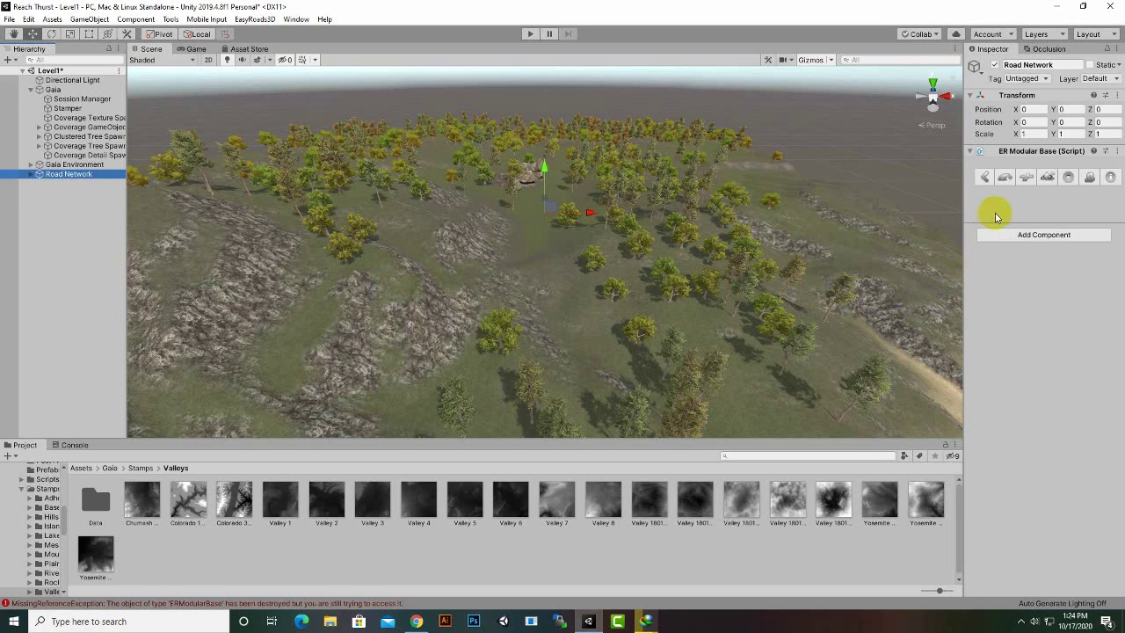
Step: Add a new road of type Dirt Track with a width of 8 to the road network
click(1004, 177)
click(1054, 231)
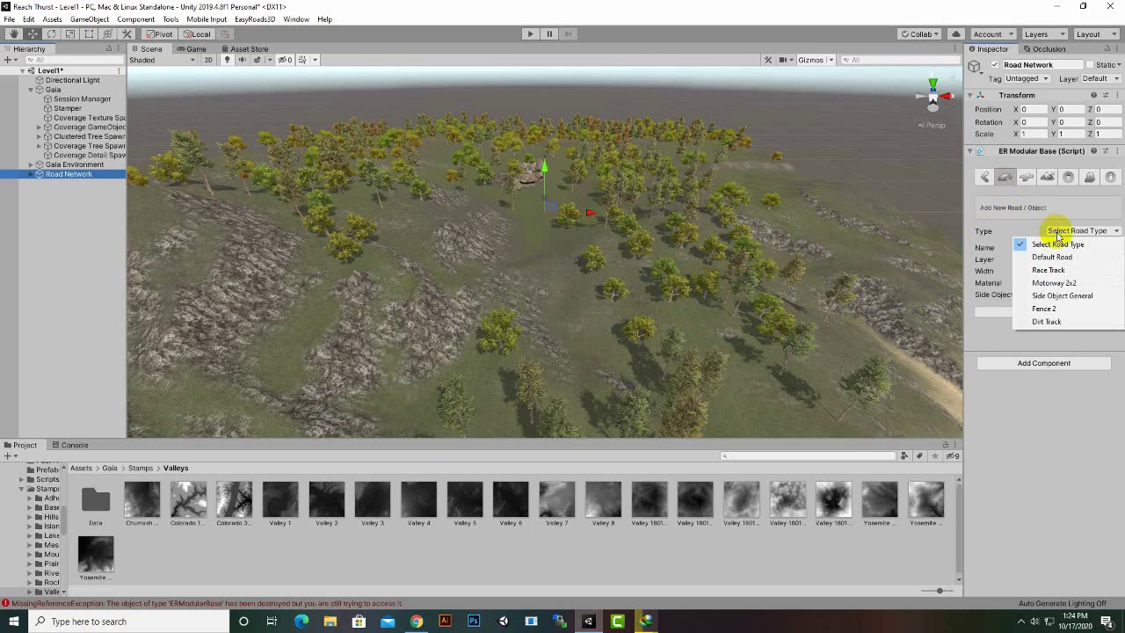
click(1059, 322)
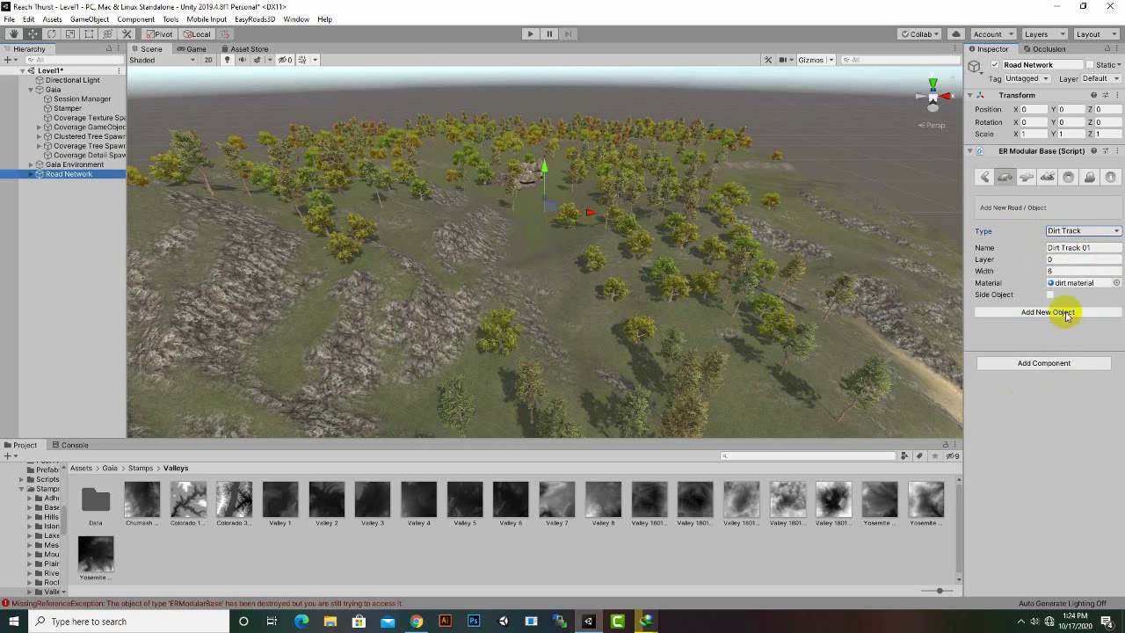
drag(1087, 271, 930, 281)
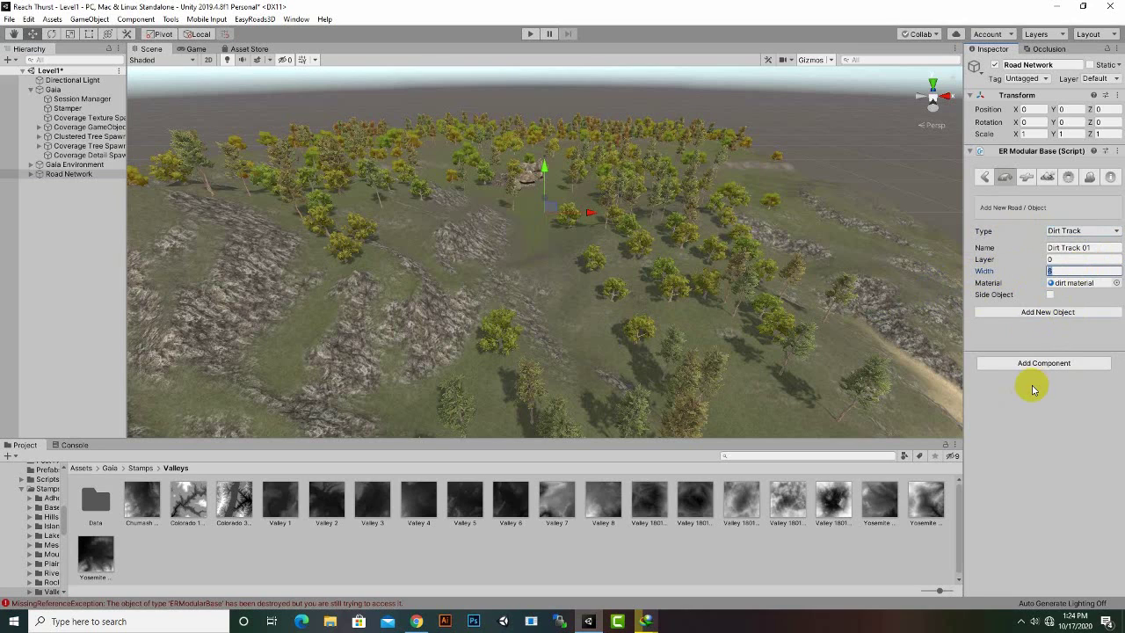
click(1043, 315)
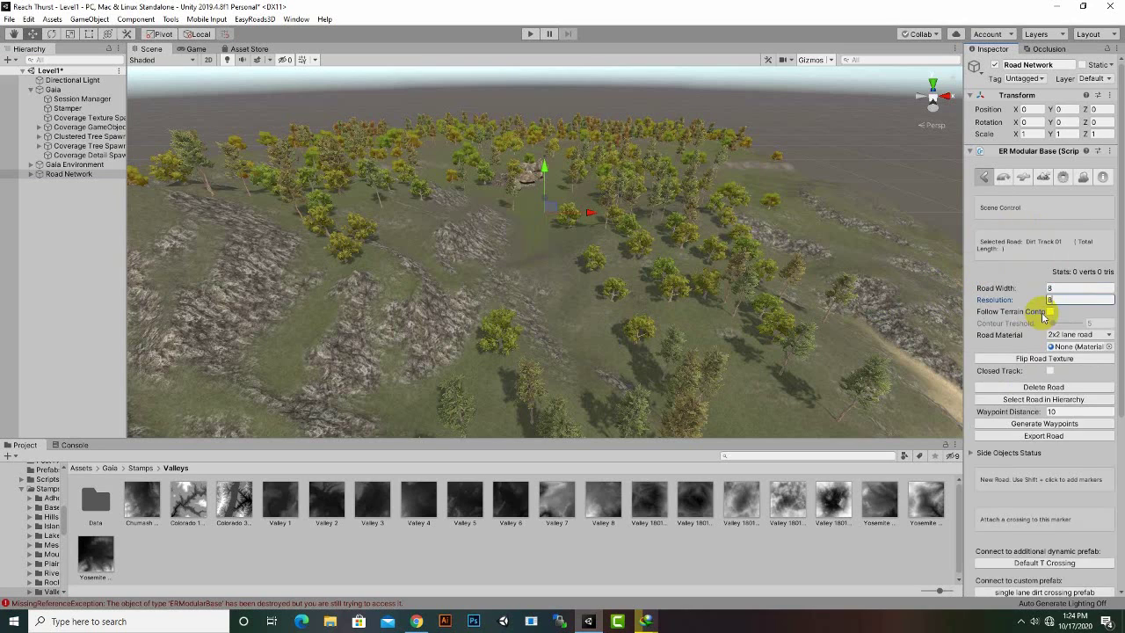
Step: Place the first six dirt track markers, curving about 408 m from the near slope along the terrain's right-hand side
right_drag(565, 243, 556, 275)
scroll(557, 270, down, 3)
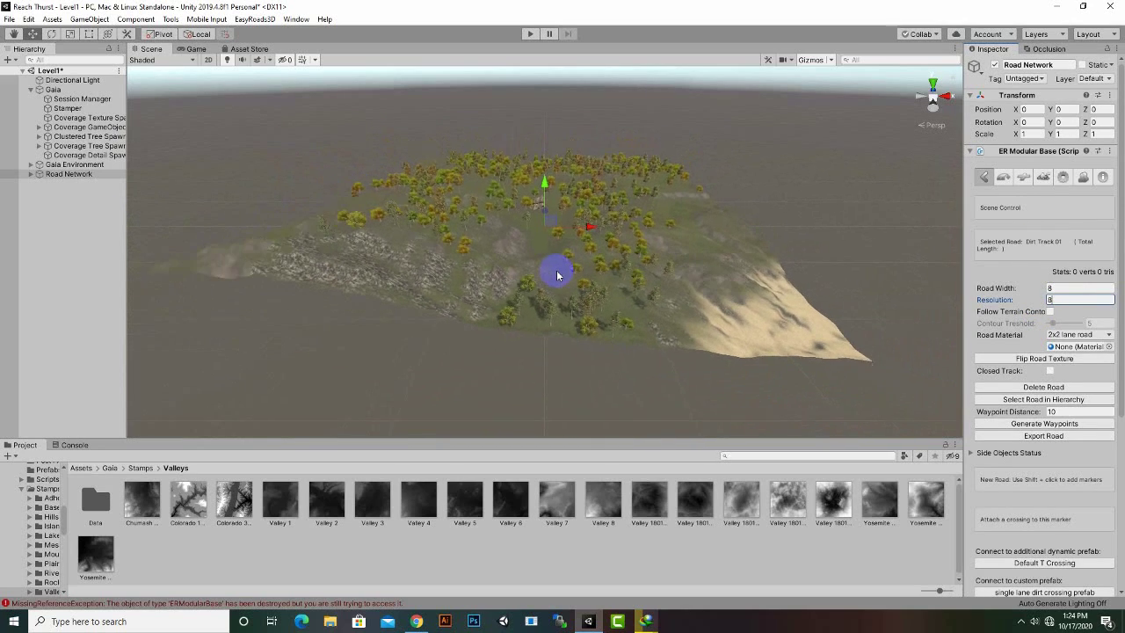
scroll(557, 270, up, 5)
middle_drag(557, 270, 537, 377)
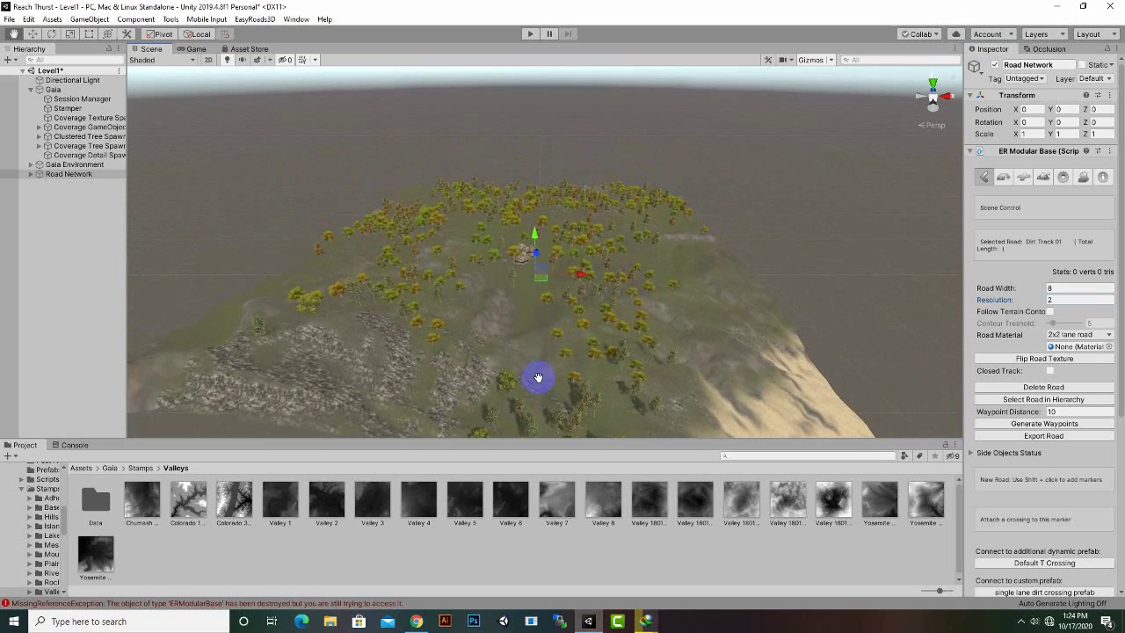
scroll(663, 346, up, 1)
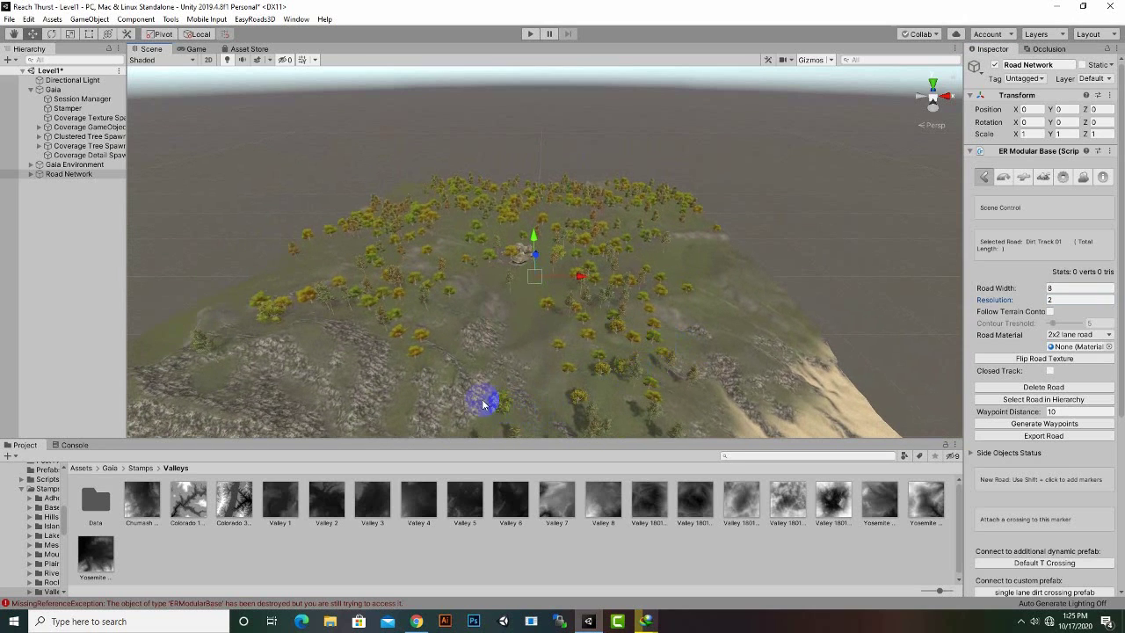
shift+click(539, 374)
shift+click(624, 337)
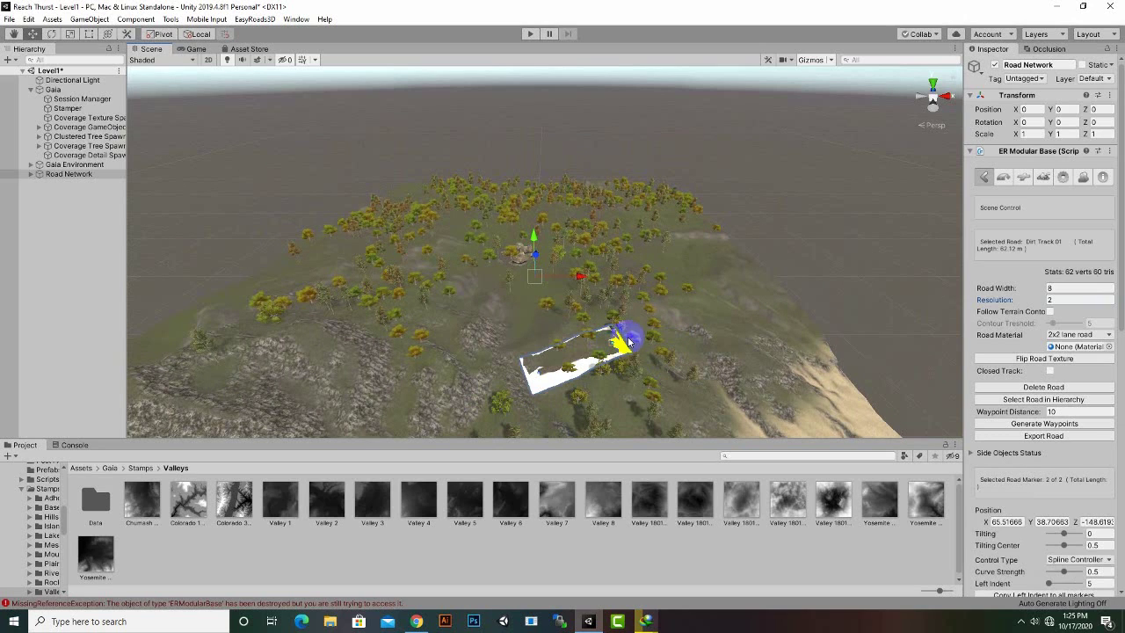
shift+click(671, 300)
shift+click(682, 264)
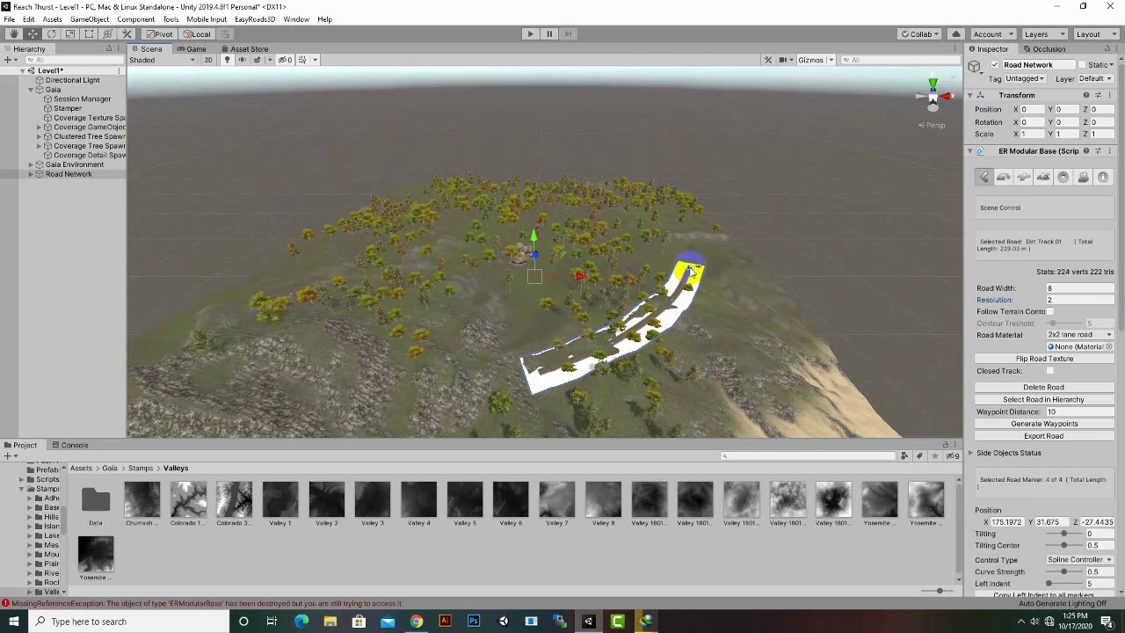
shift+click(678, 246)
shift+click(665, 225)
shift+click(654, 211)
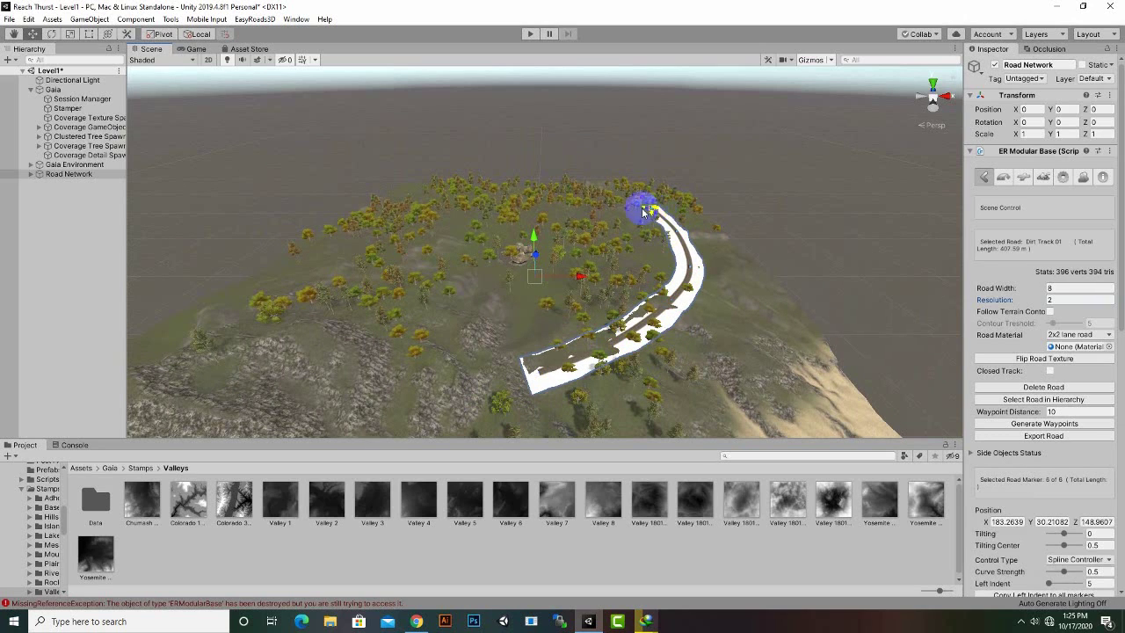
Step: Continue the dirt track with markers across the far edge of the forest and back down the terrain's left-hand side
shift+click(595, 194)
shift+click(542, 194)
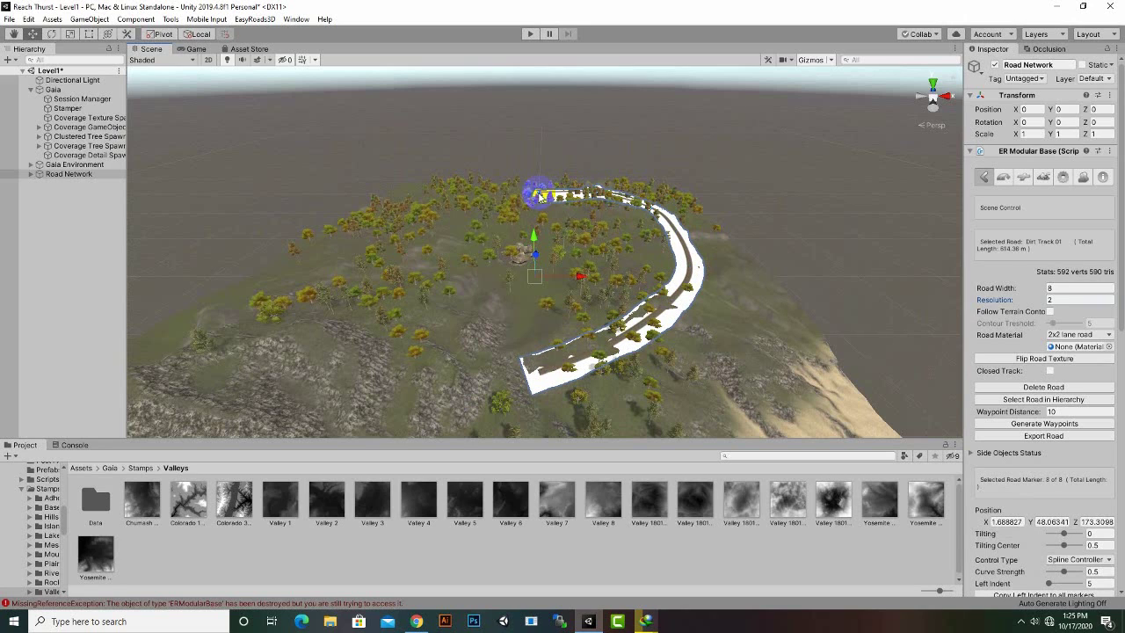
shift+click(474, 211)
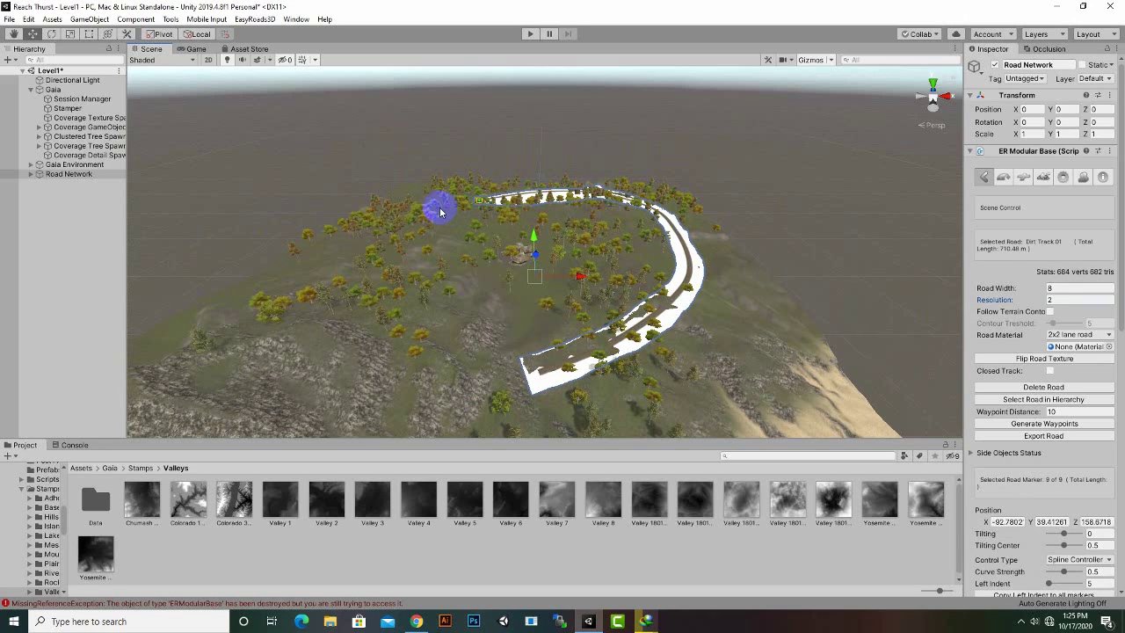
shift+click(439, 209)
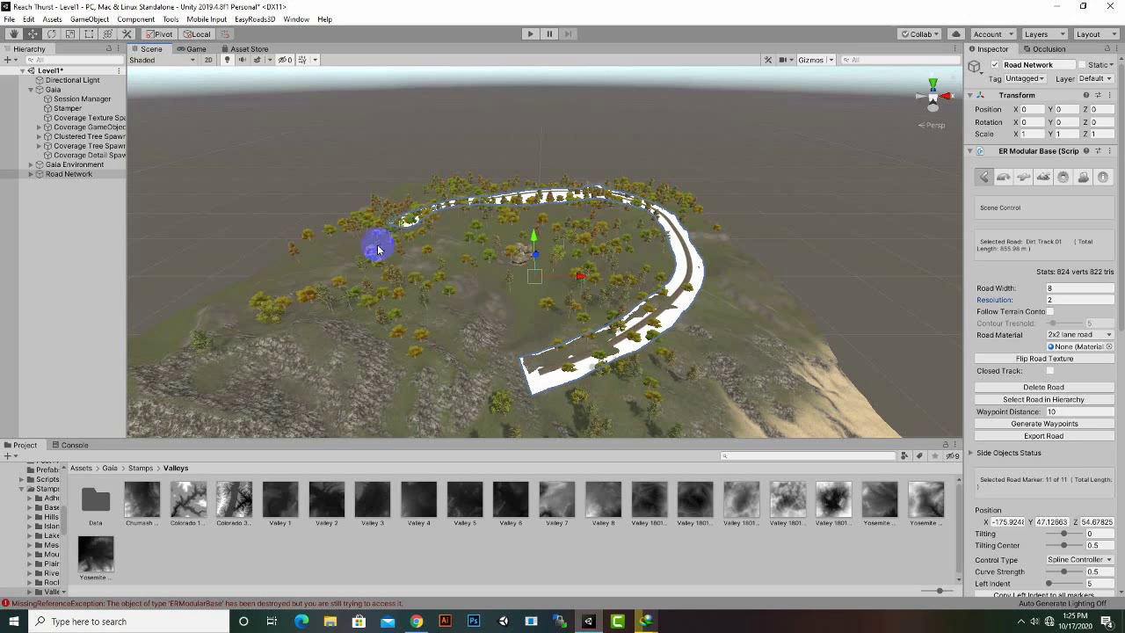
shift+click(379, 247)
shift+click(363, 293)
shift+click(359, 321)
shift+click(369, 344)
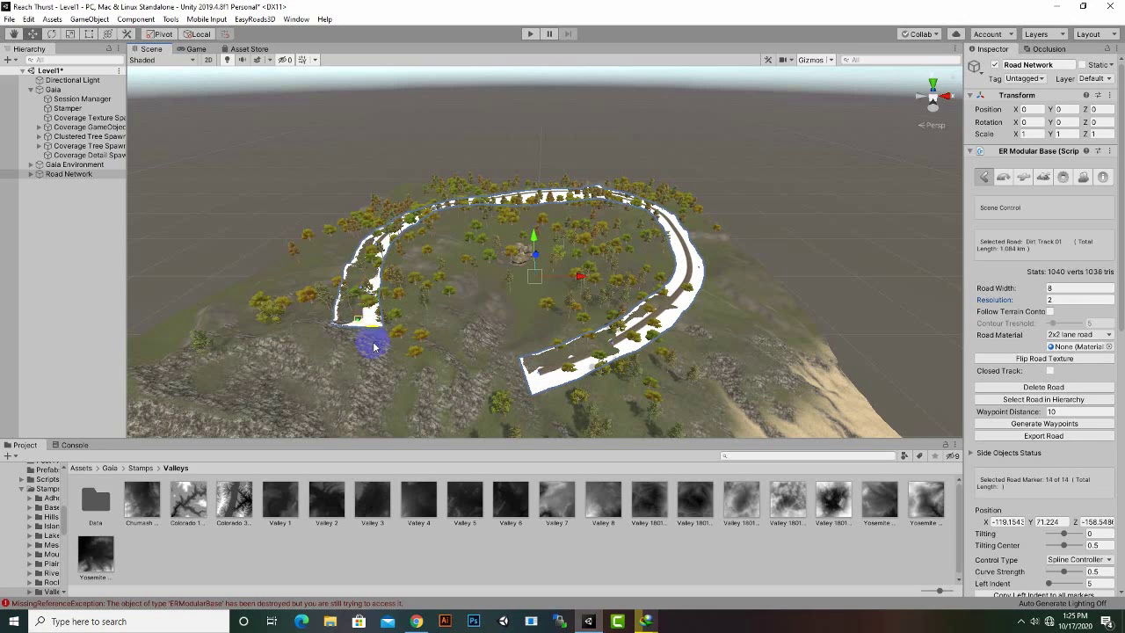
Step: Bring the dirt track across the near rocky slope to its first marker, forming a loop about 1.23 km long
shift+click(416, 367)
shift+click(451, 382)
shift+click(483, 380)
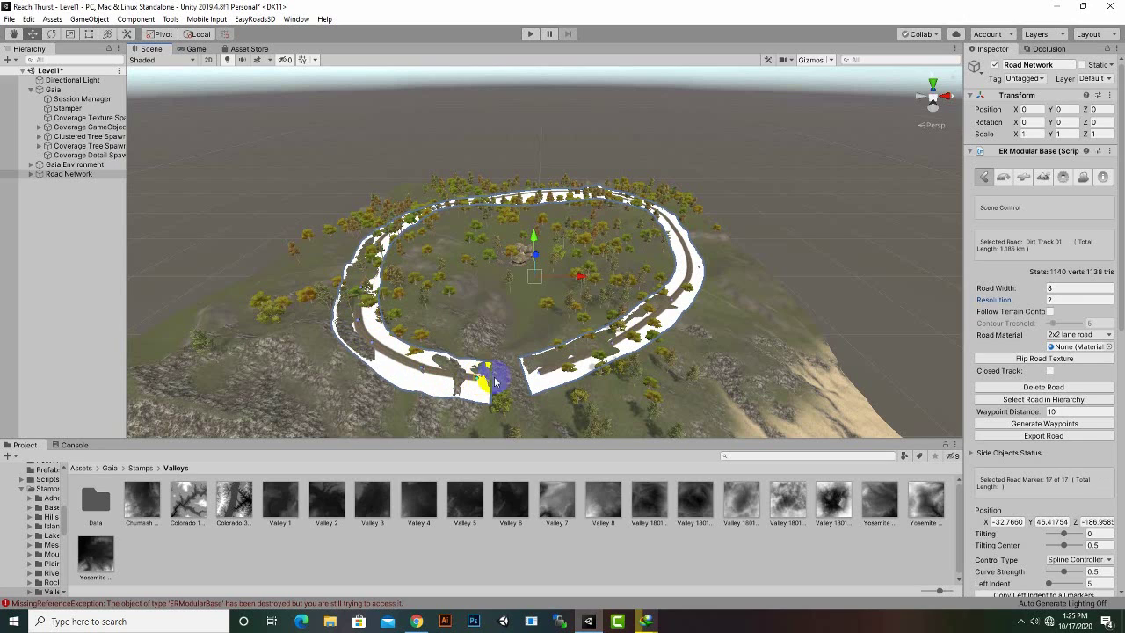
shift+click(511, 380)
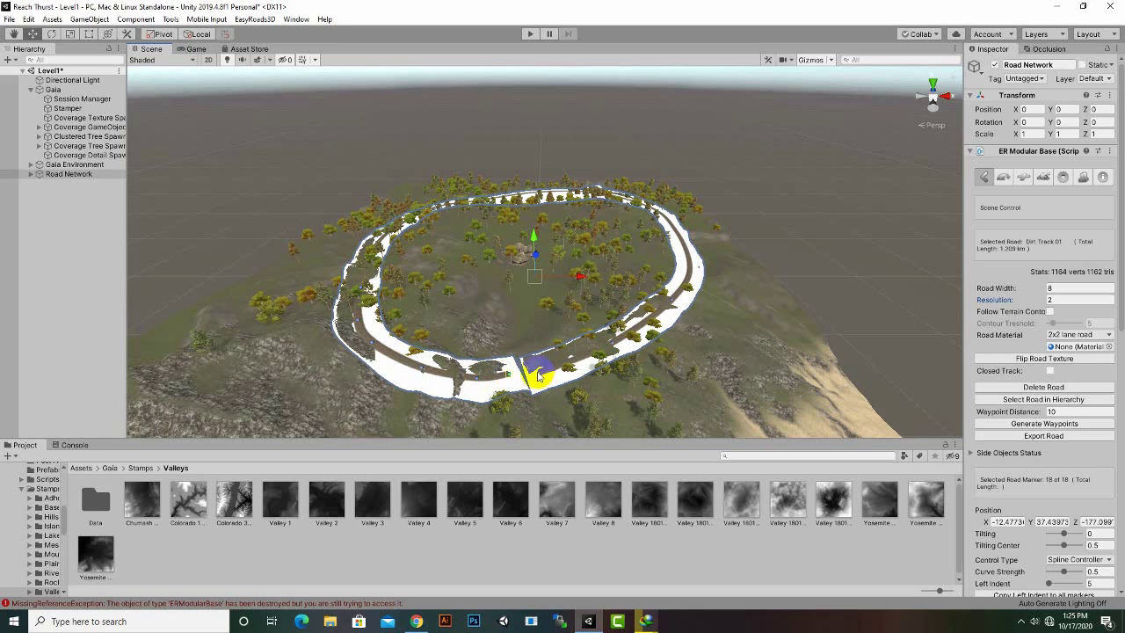
shift+click(702, 376)
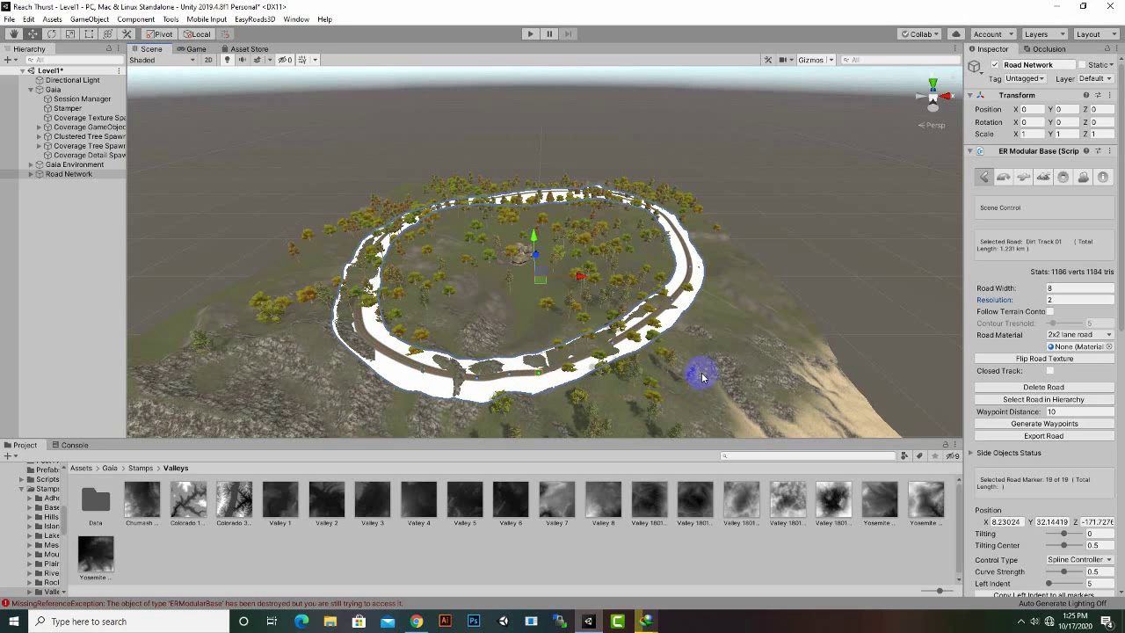
Step: Build the terrain to fit the dirt track with Remove Trees and Remove Detail Objects enabled
scroll(720, 378, up, 2)
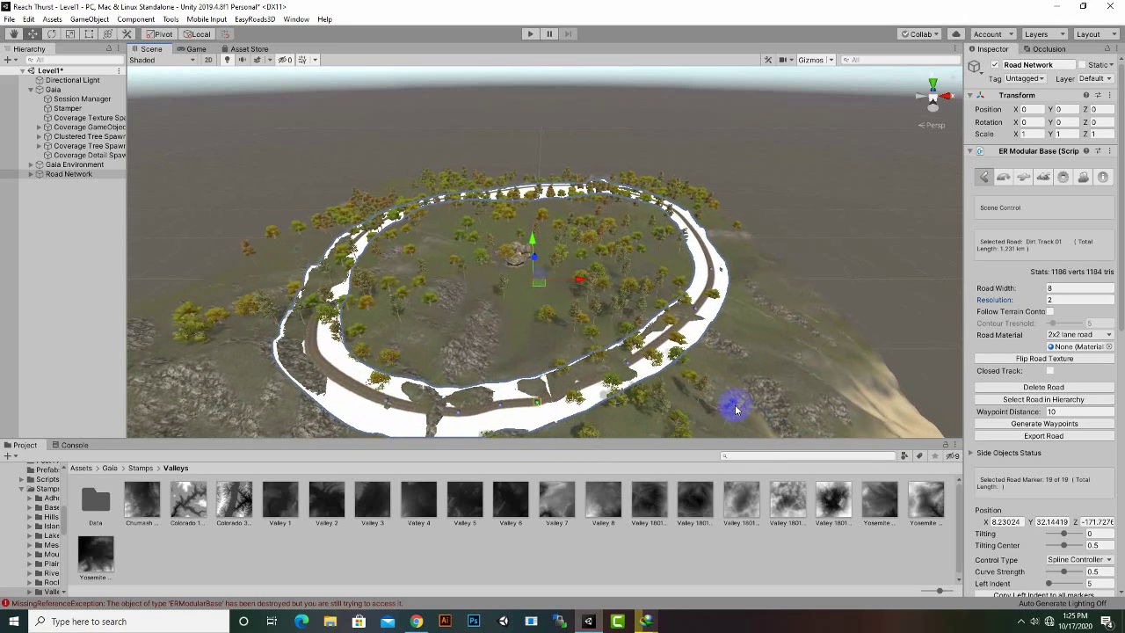
middle_drag(757, 371, 733, 260)
scroll(551, 322, up, 4)
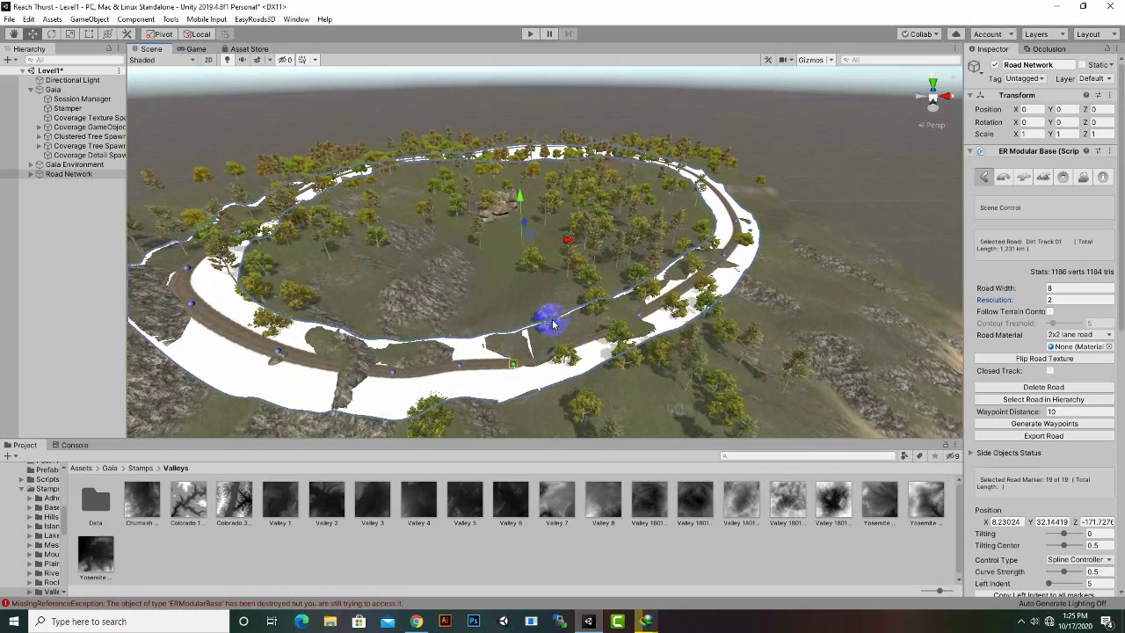
scroll(550, 322, up, 3)
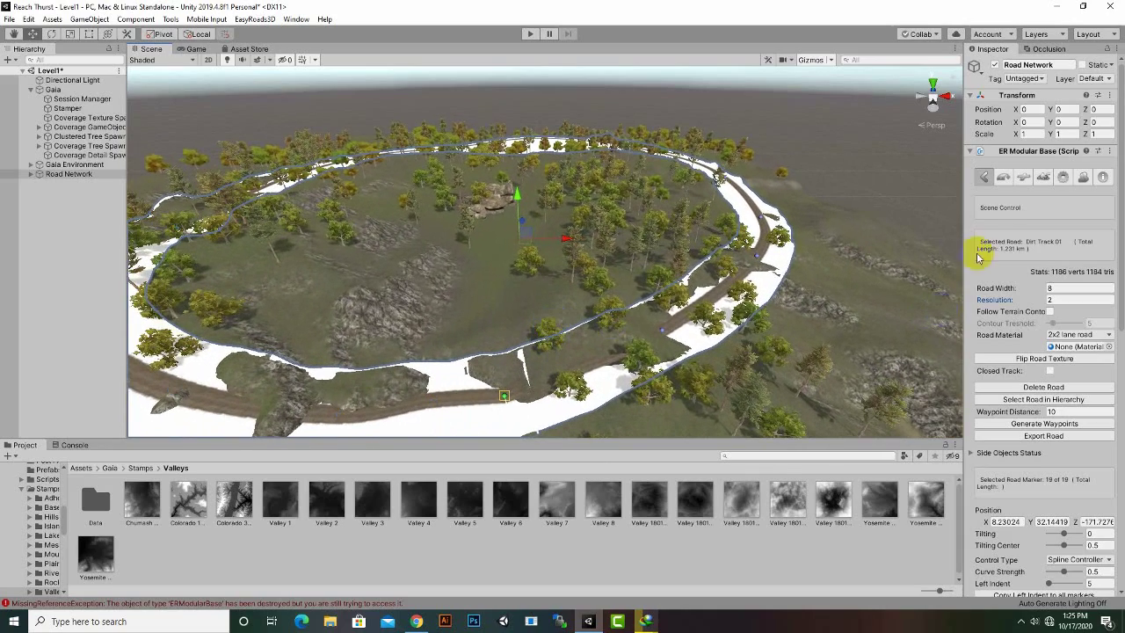
click(1044, 176)
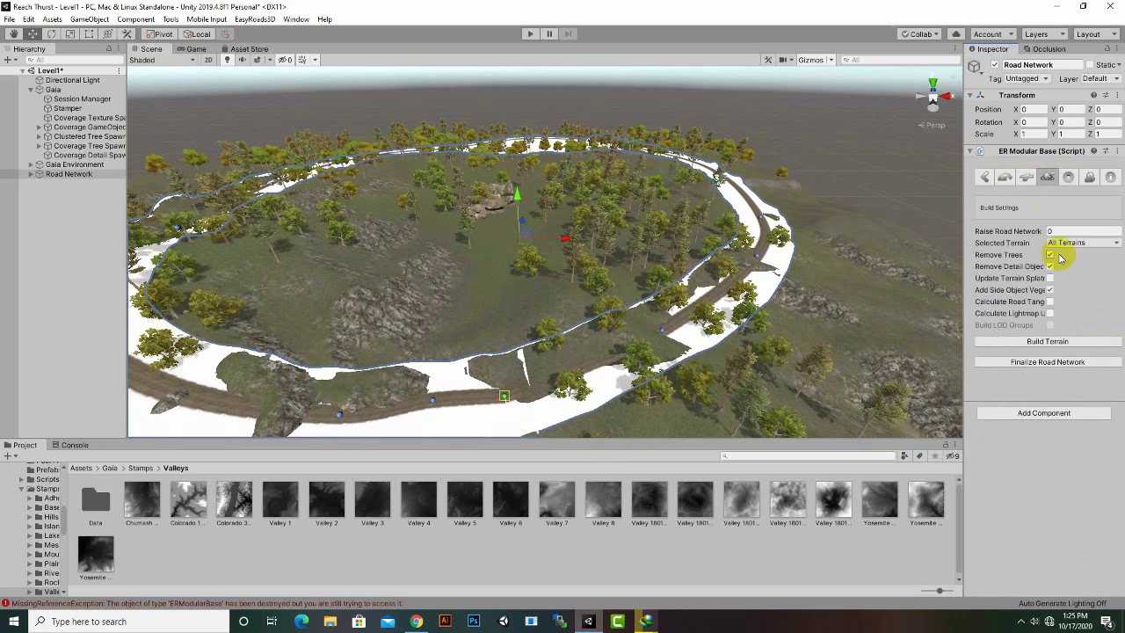
click(1059, 343)
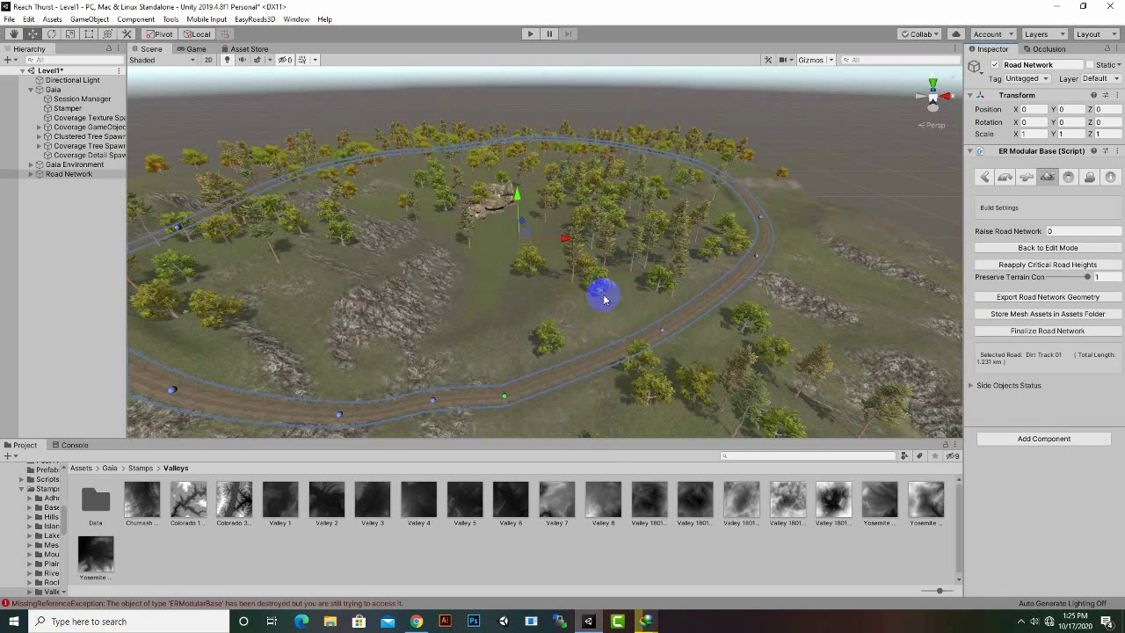
Step: Inspect the built dirt track up close and return the road network to edit mode
middle_drag(475, 381, 663, 246)
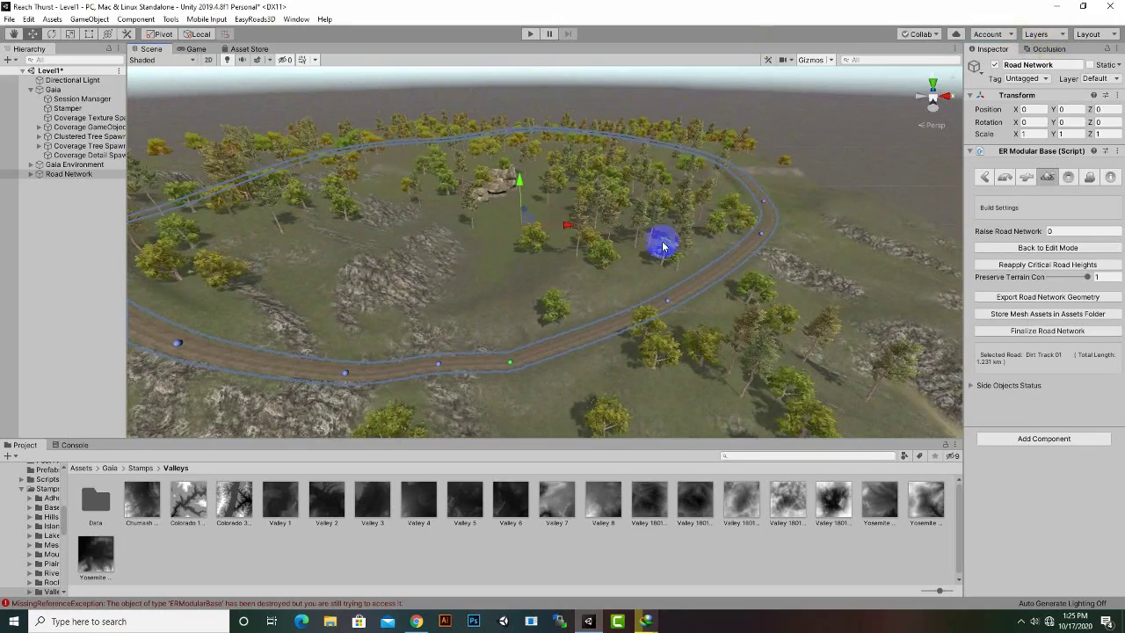
right_drag(739, 225, 613, 350)
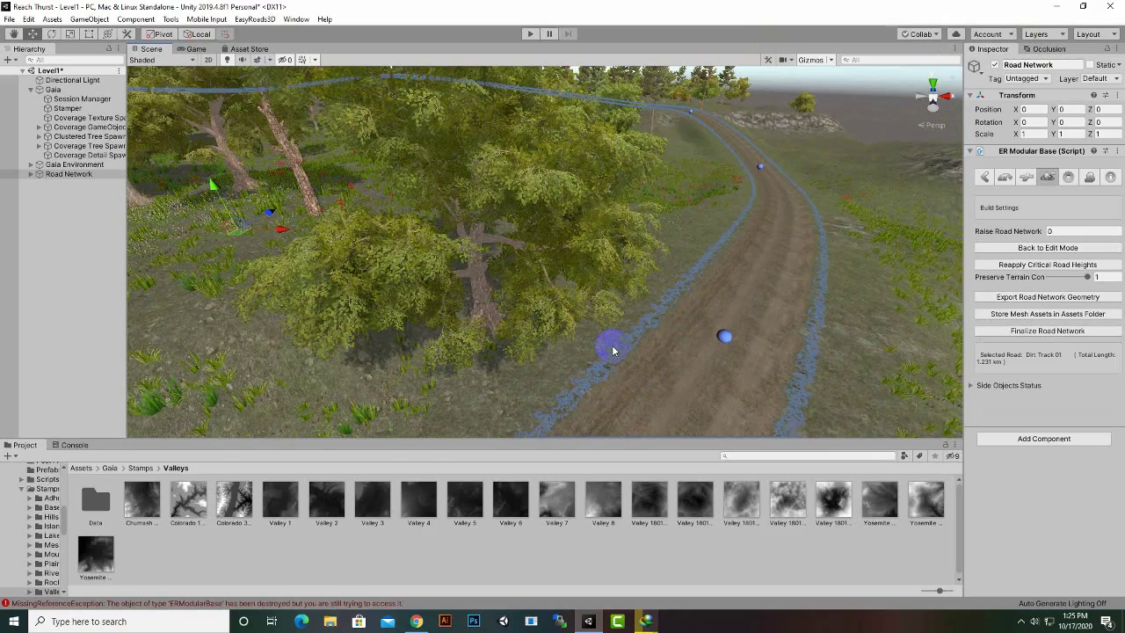
scroll(613, 350, down, 5)
middle_drag(766, 290, 800, 251)
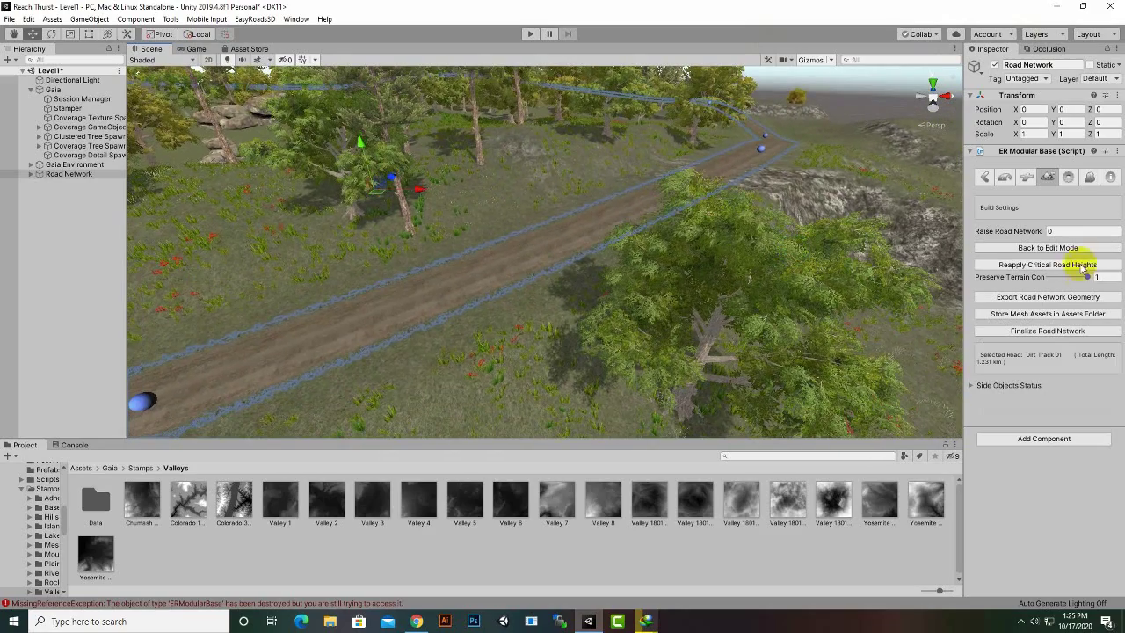
click(1042, 248)
scroll(703, 272, down, 4)
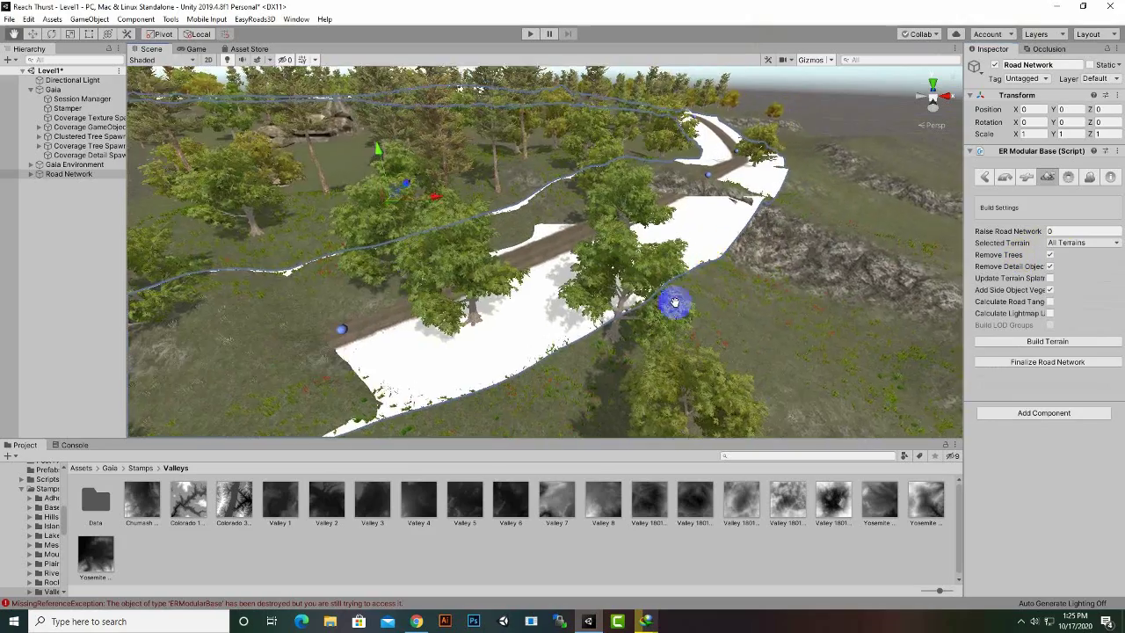
middle_drag(673, 301, 582, 311)
scroll(586, 314, up, 2)
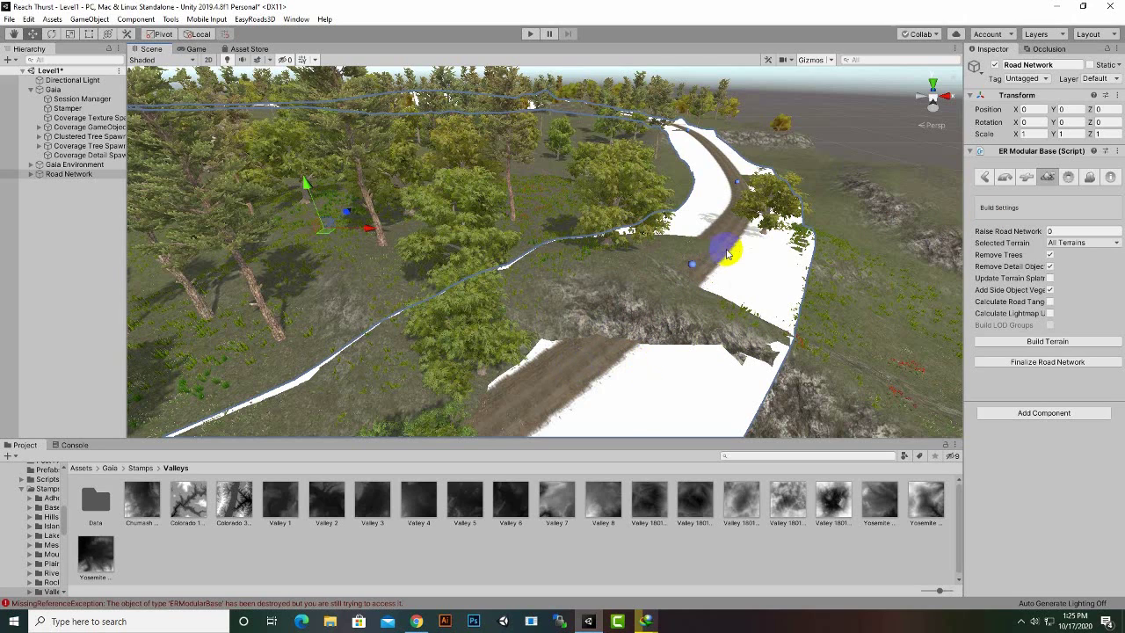
middle_drag(784, 324, 800, 302)
Step: Start a new road network object and set its type to Side Object General
click(1007, 179)
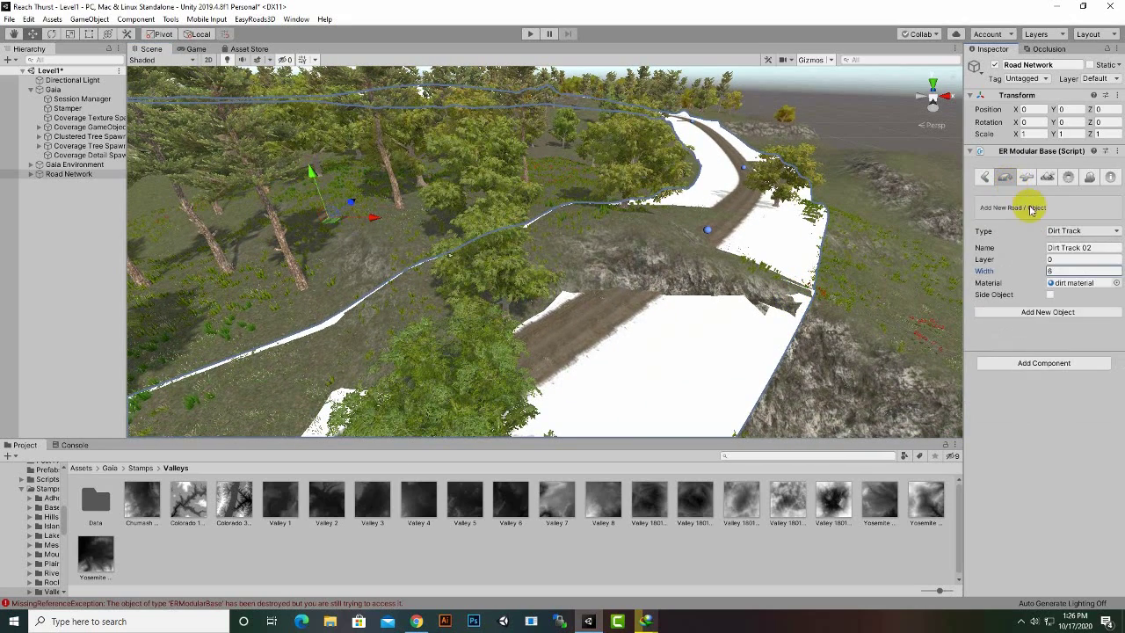
click(1095, 230)
click(1063, 301)
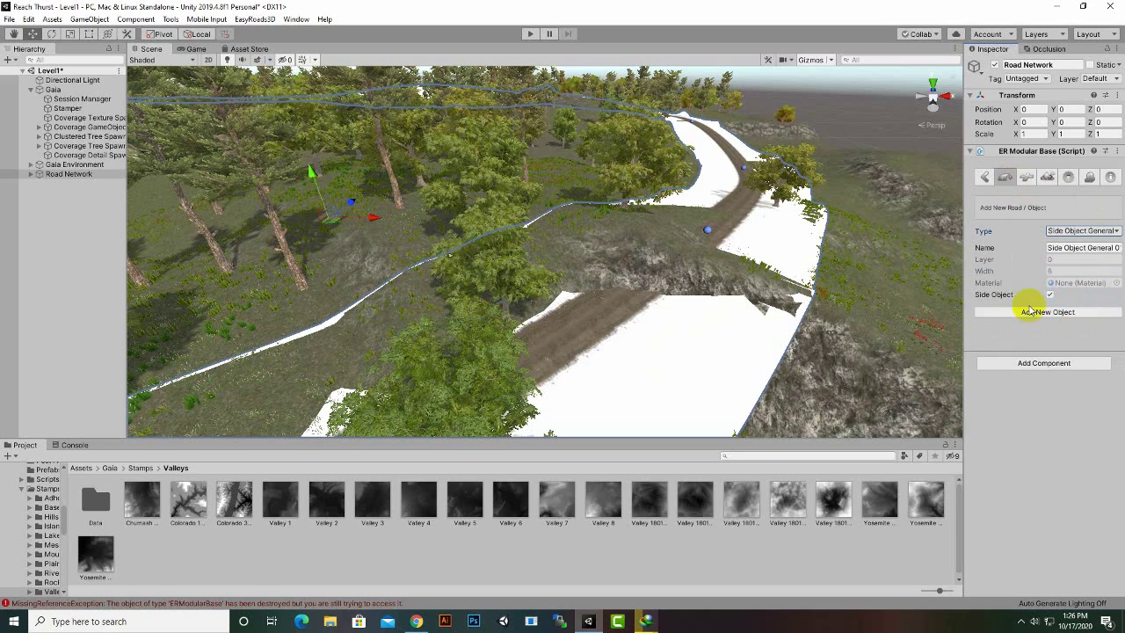
Step: Examine which side objects are active for the Side Object General road type in the general settings
click(1072, 181)
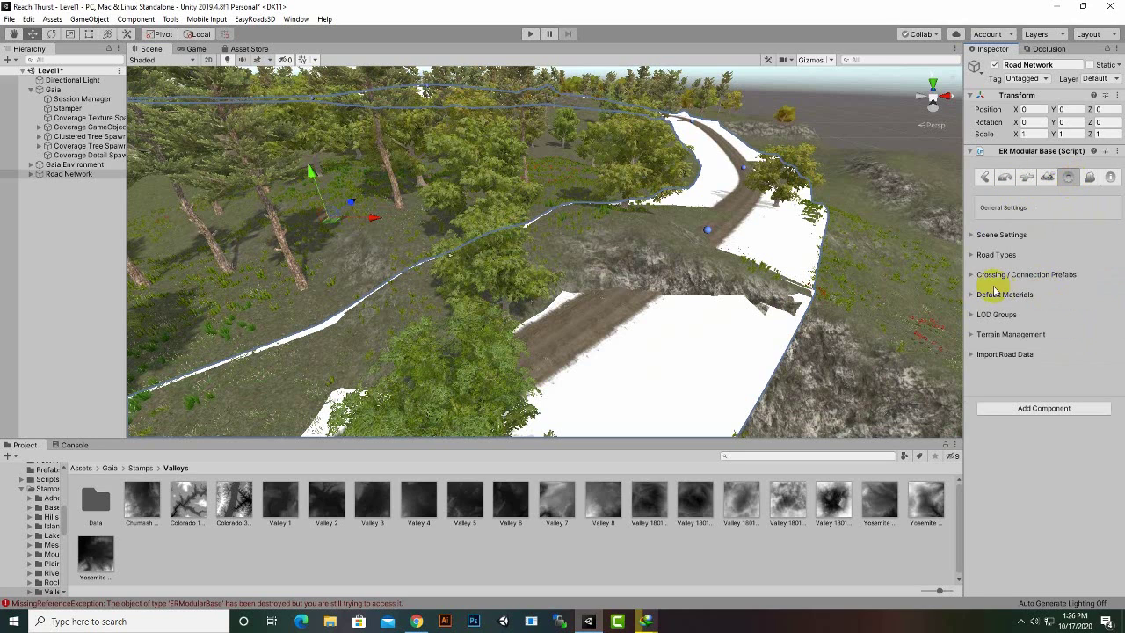
click(972, 256)
click(1065, 324)
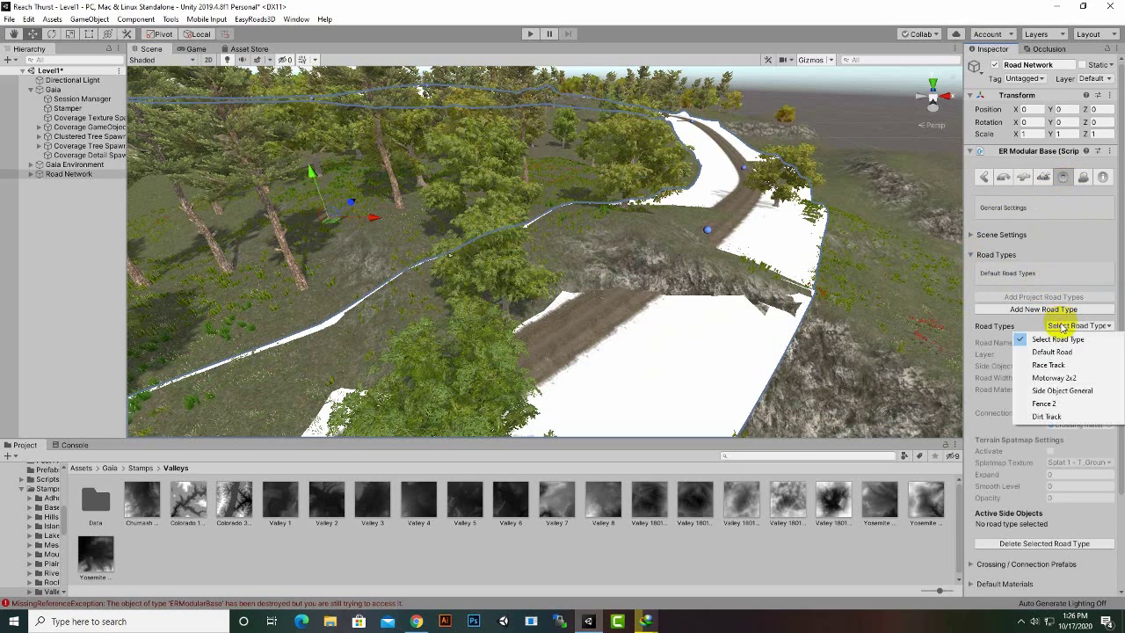
click(1055, 390)
scroll(1019, 501, down, 3)
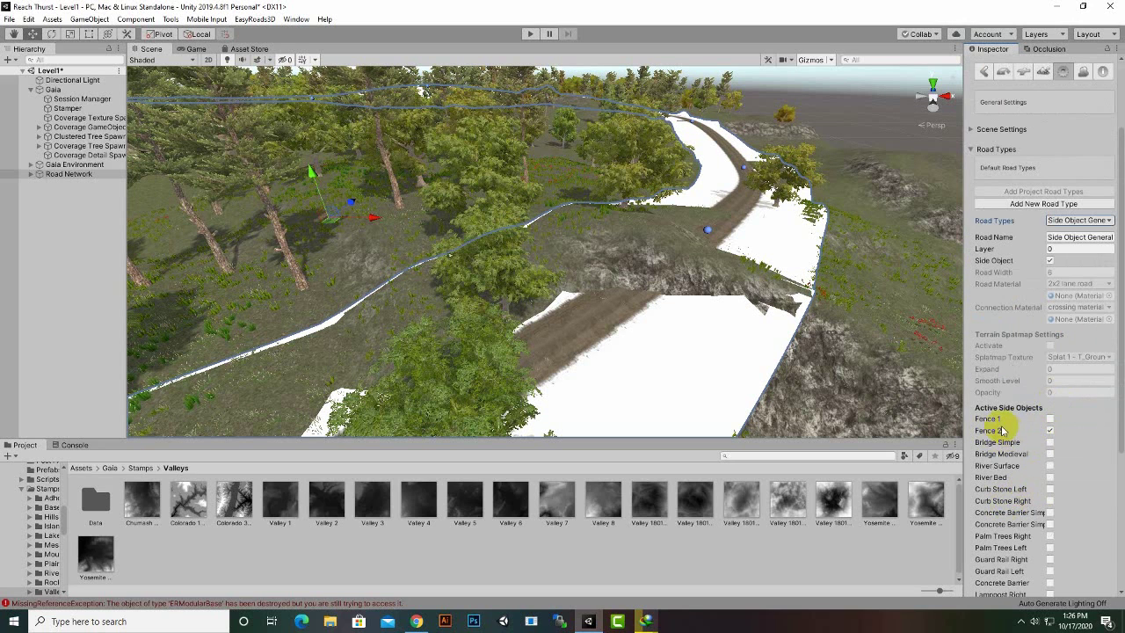
scroll(1002, 429, up, 3)
Step: Add the Side Object General object and place six markers for a fence about 61 m long beside the dirt track
click(1005, 177)
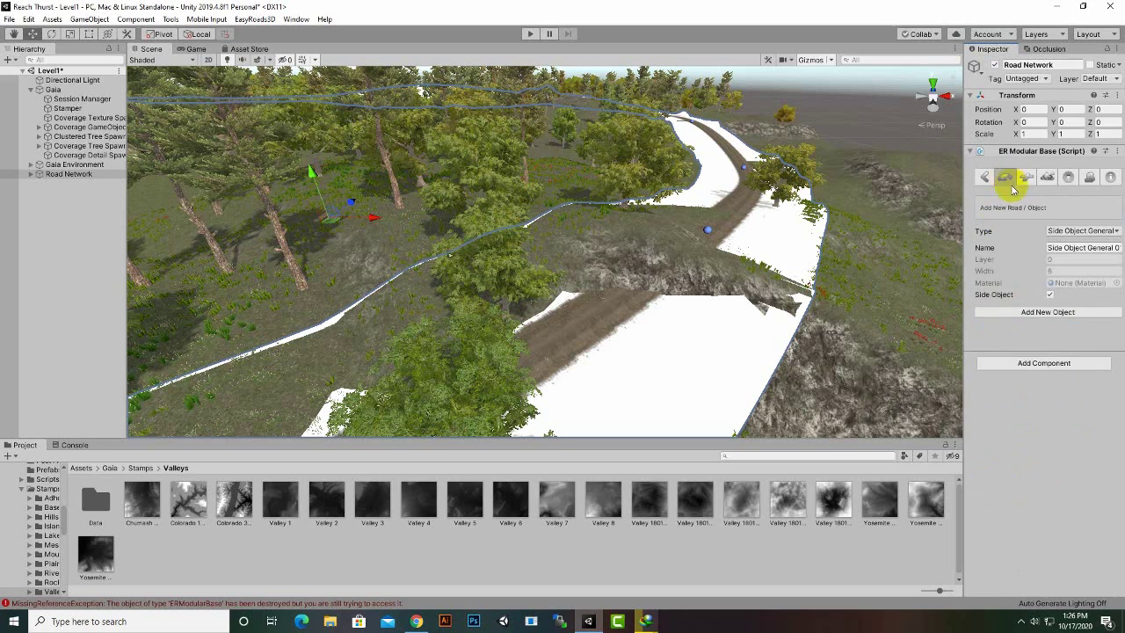
click(1058, 313)
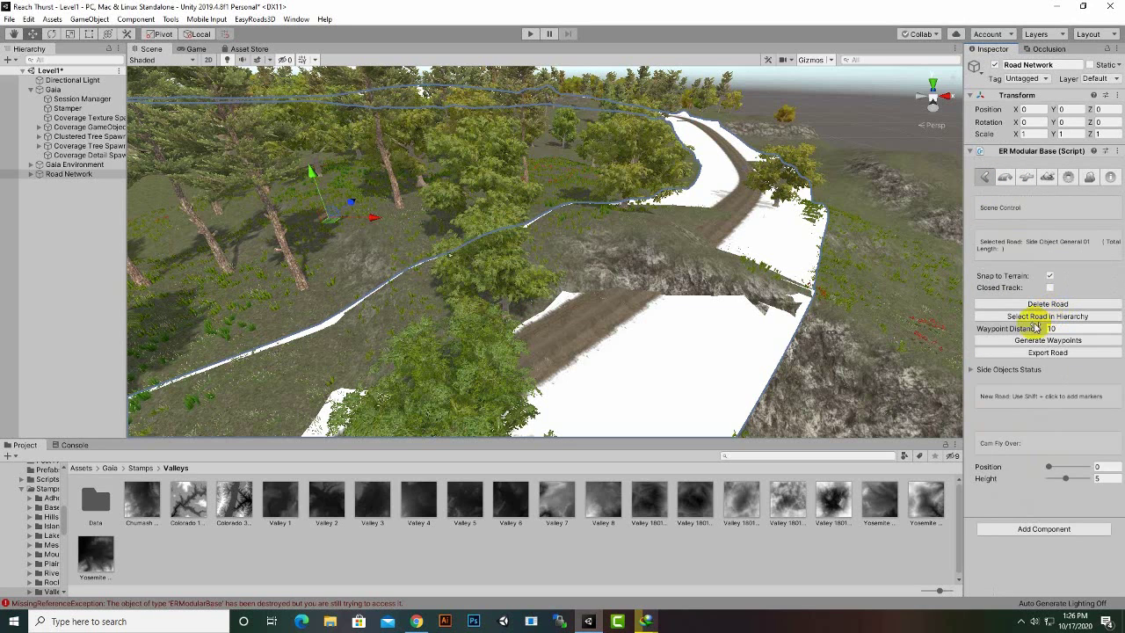
scroll(626, 380, up, 1)
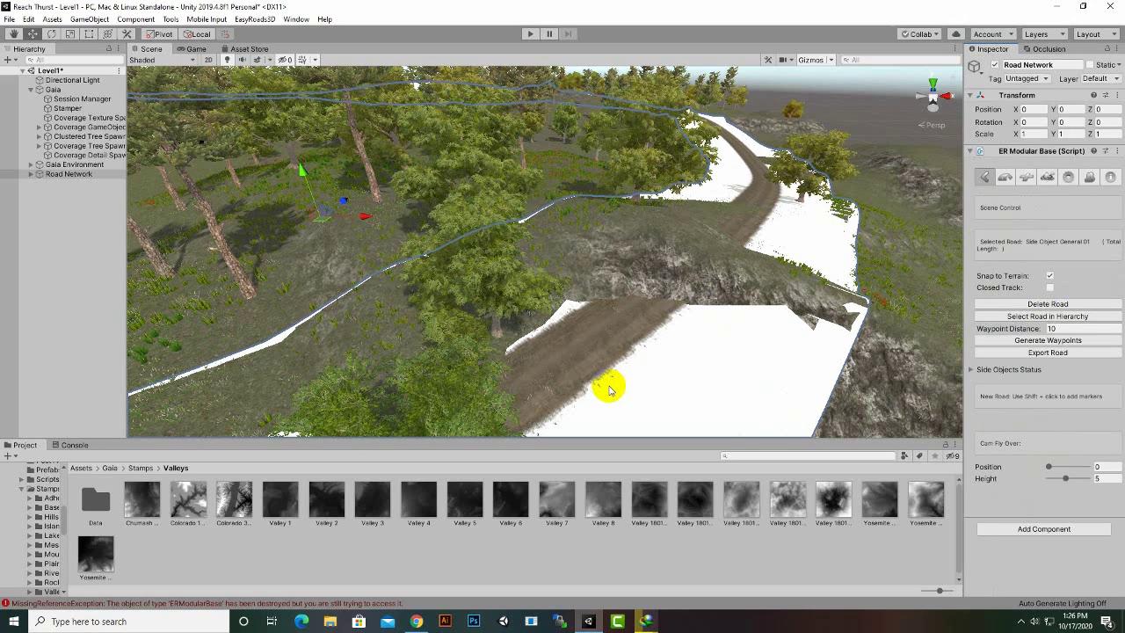
shift+click(609, 389)
shift+click(680, 344)
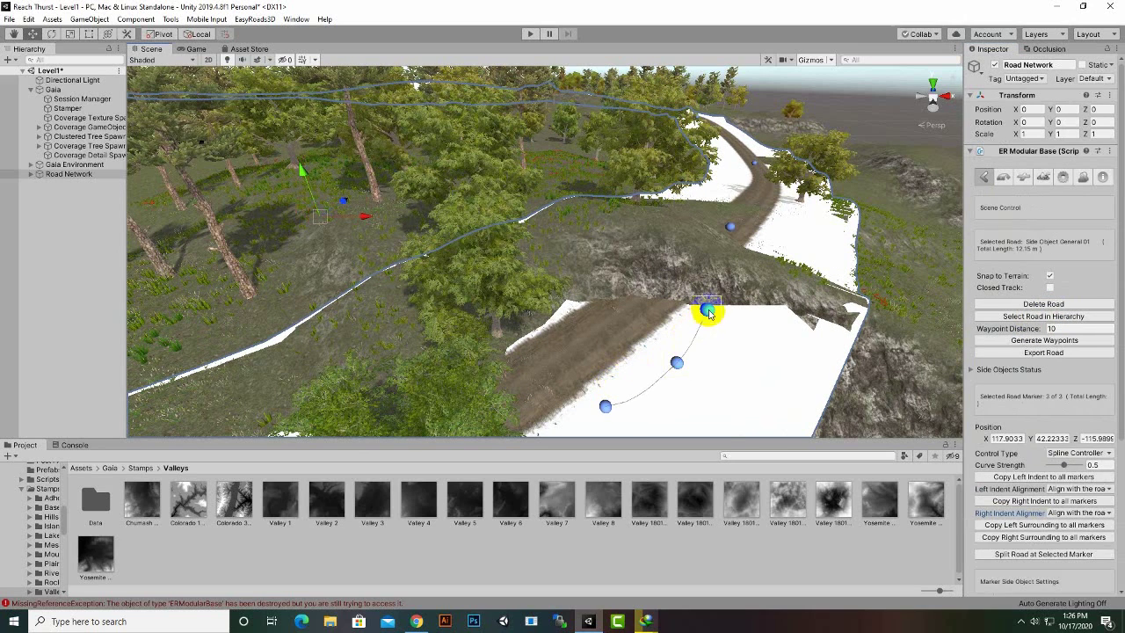
shift+click(761, 245)
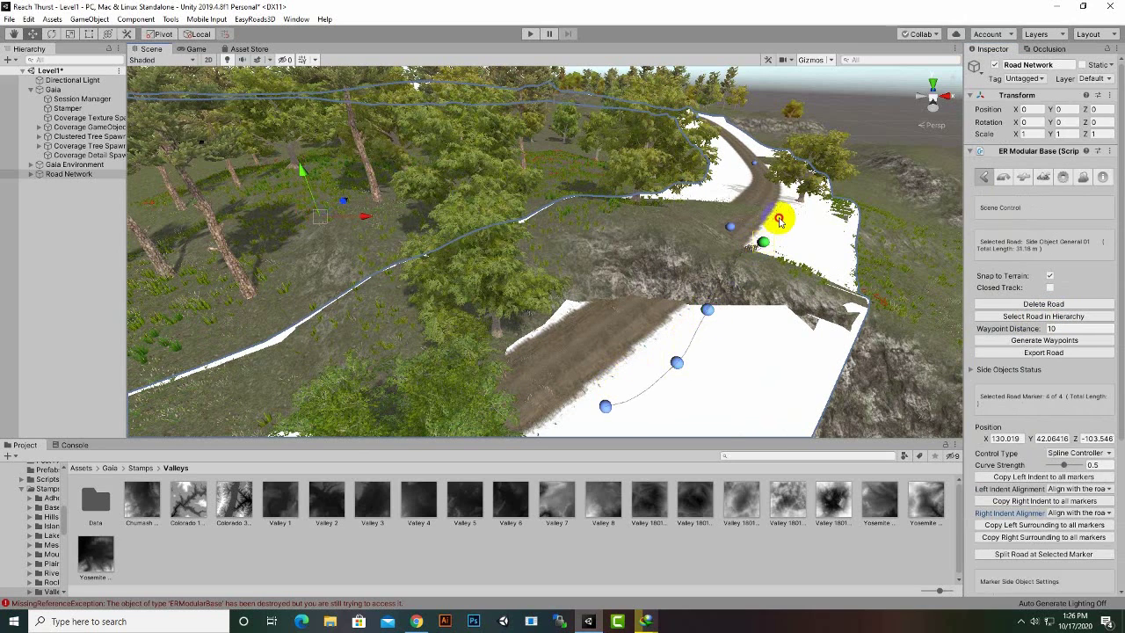
shift+click(762, 303)
scroll(762, 303, up, 4)
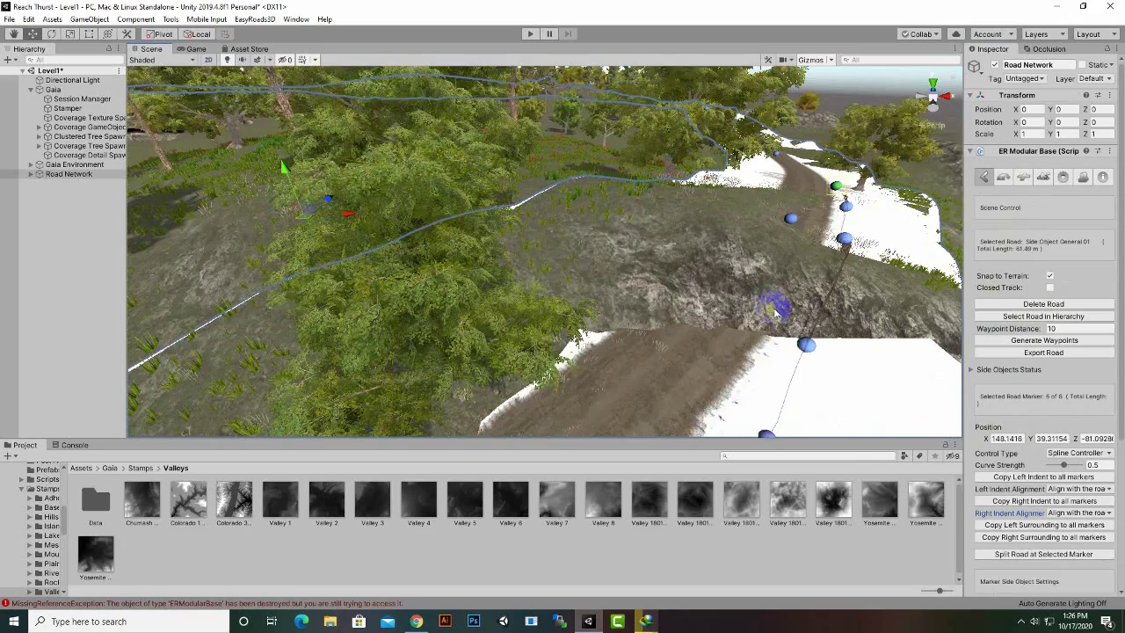
middle_drag(734, 290, 376, 256)
scroll(629, 250, up, 3)
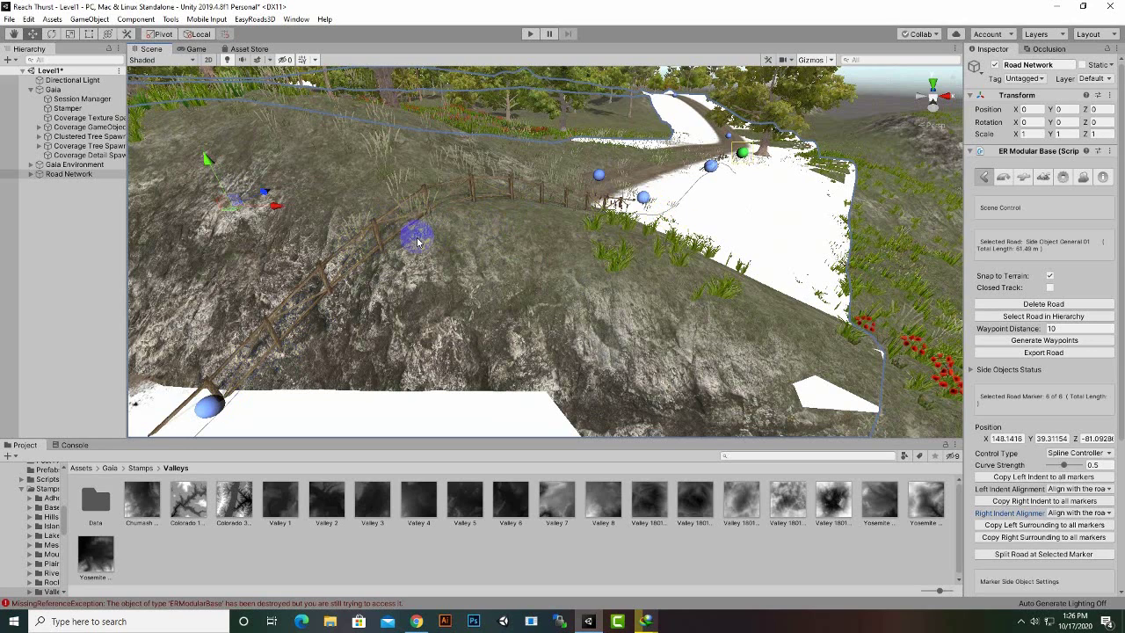
Step: Build the terrain with the new fence, inspect the fence along the dirt track, and return the road network to edit mode
click(1043, 176)
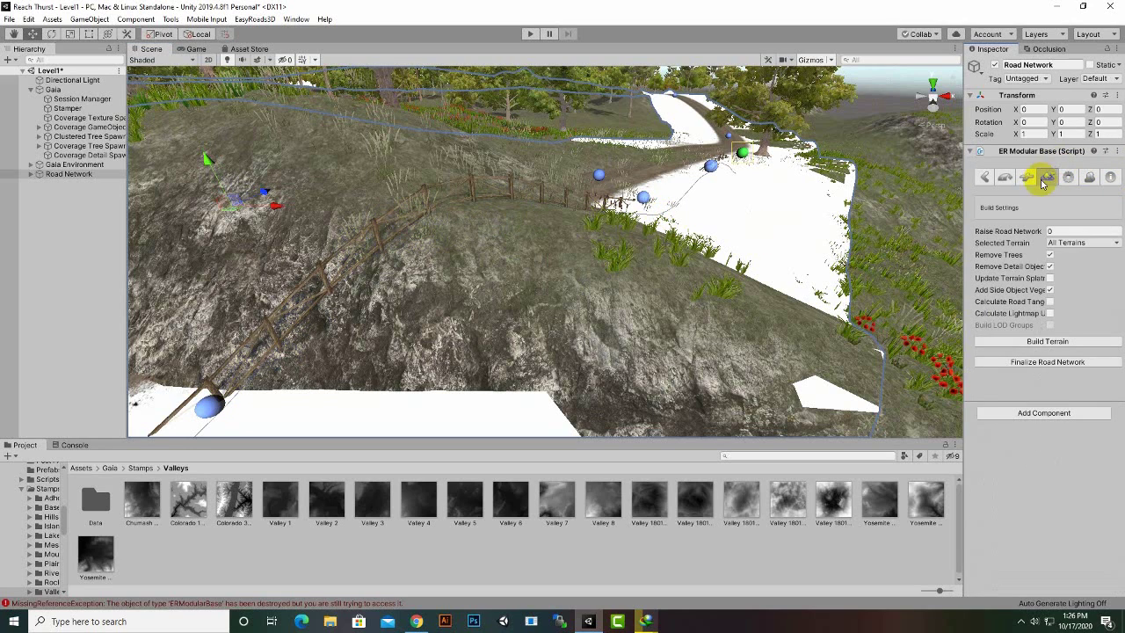
click(1040, 343)
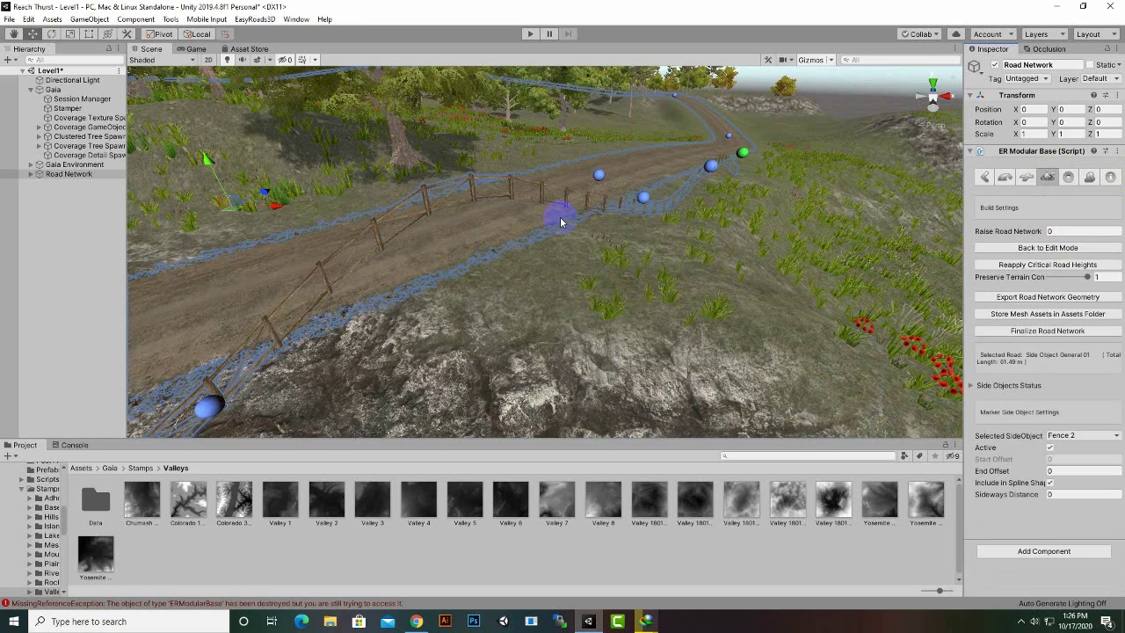
scroll(498, 269, up, 1)
alt+drag(411, 267, 484, 236)
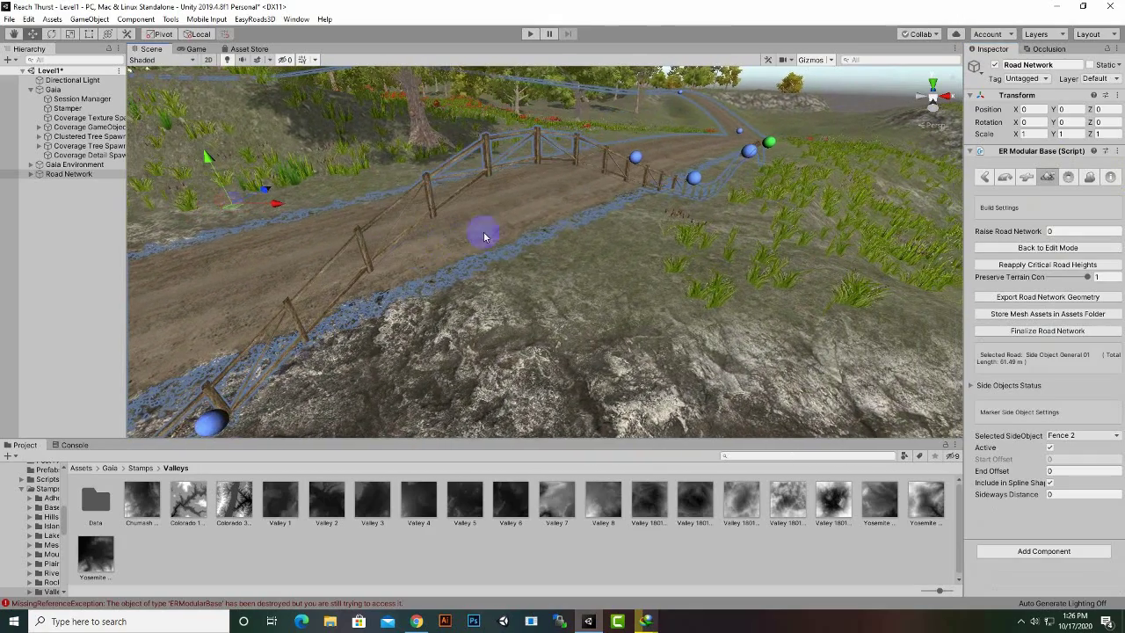
alt+drag(696, 209, 723, 301)
alt+drag(792, 192, 772, 245)
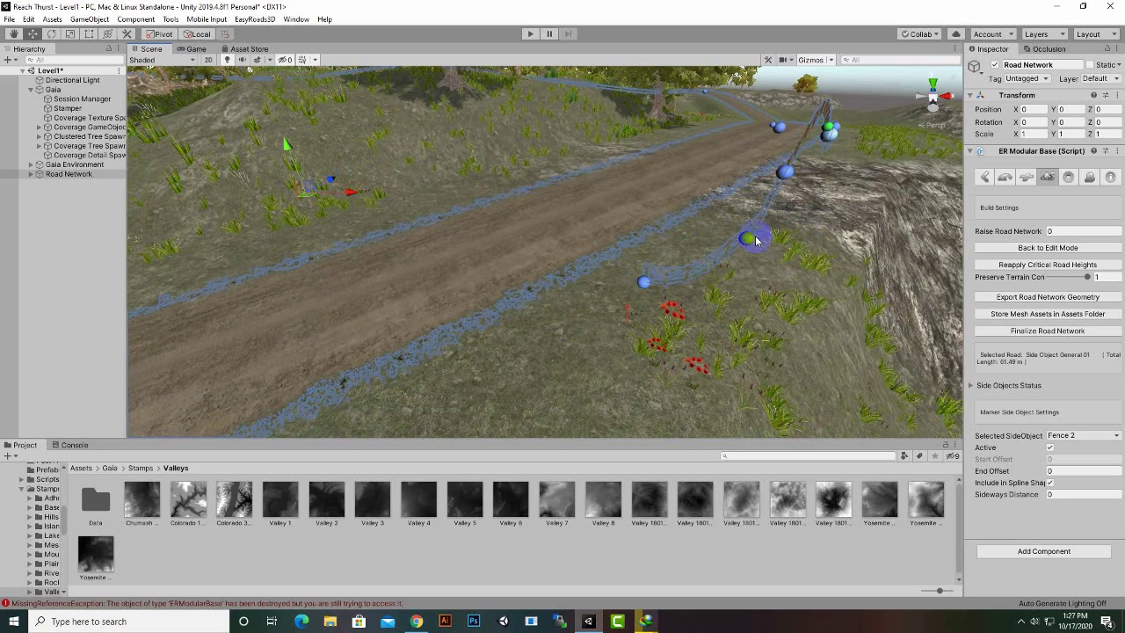
alt+drag(764, 235, 743, 270)
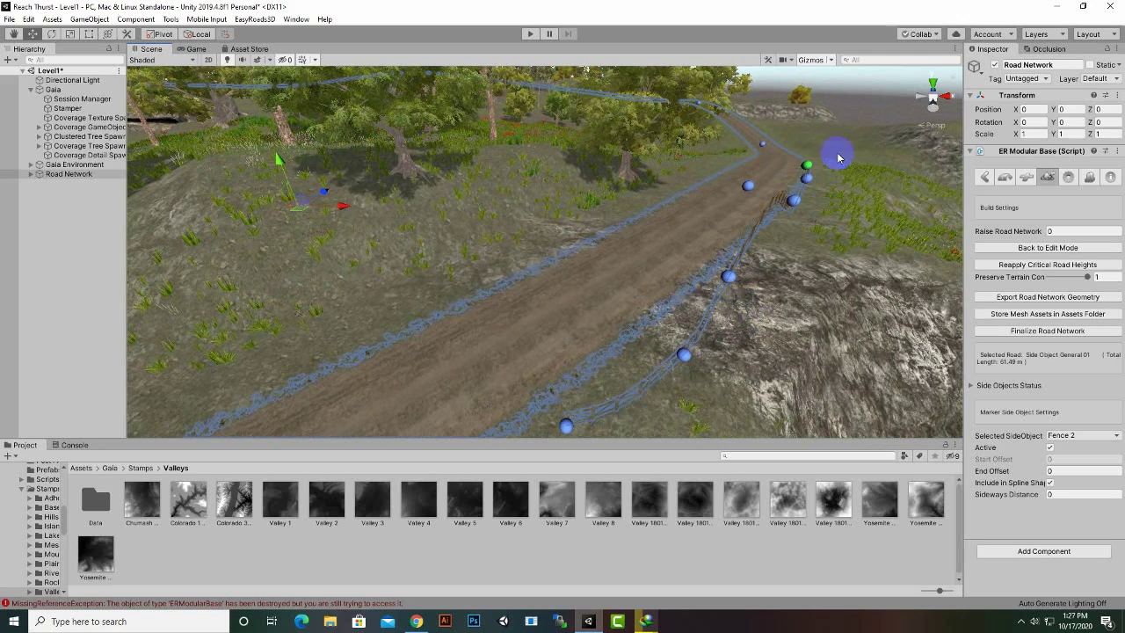
click(1098, 298)
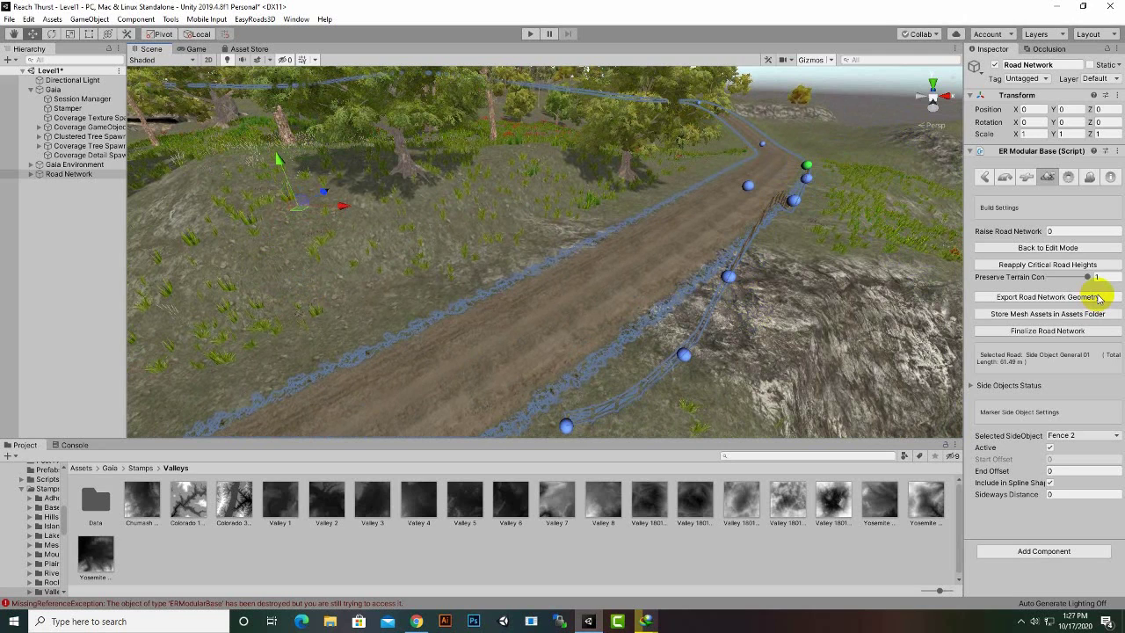
click(1064, 247)
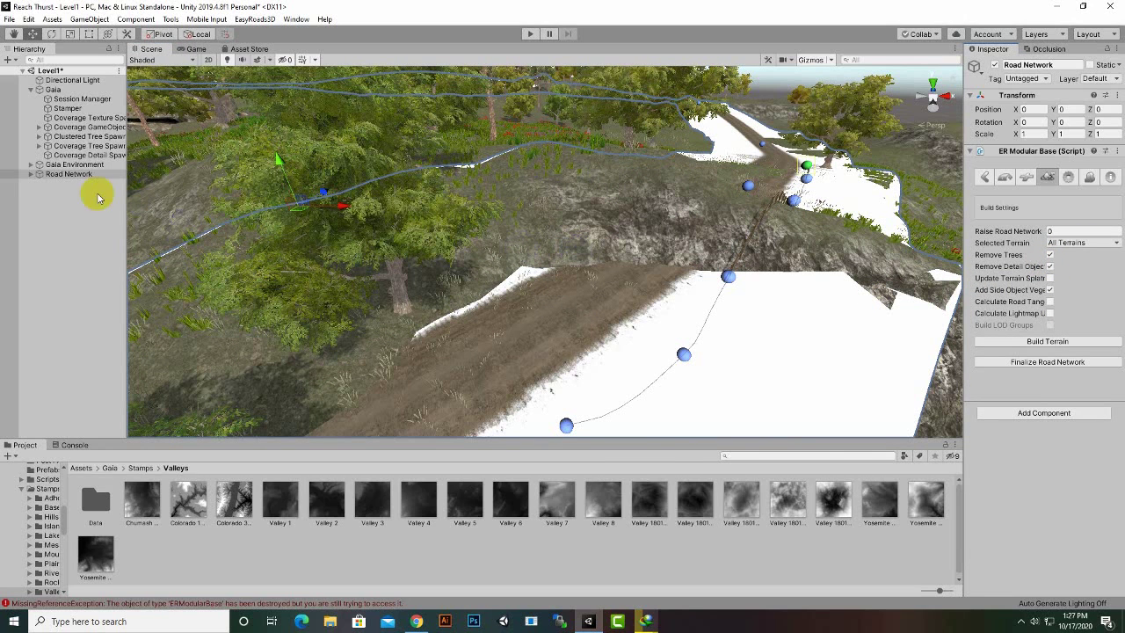
Step: Delete the Side Object General object from the Road Network's Road Objects
click(30, 174)
click(75, 193)
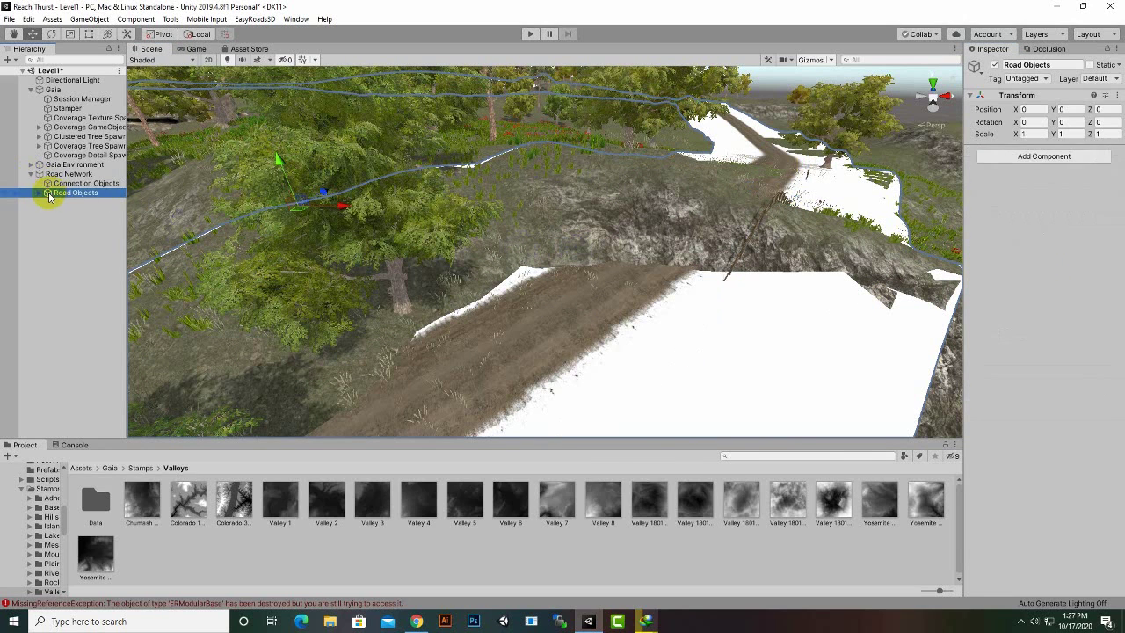
click(39, 194)
click(84, 212)
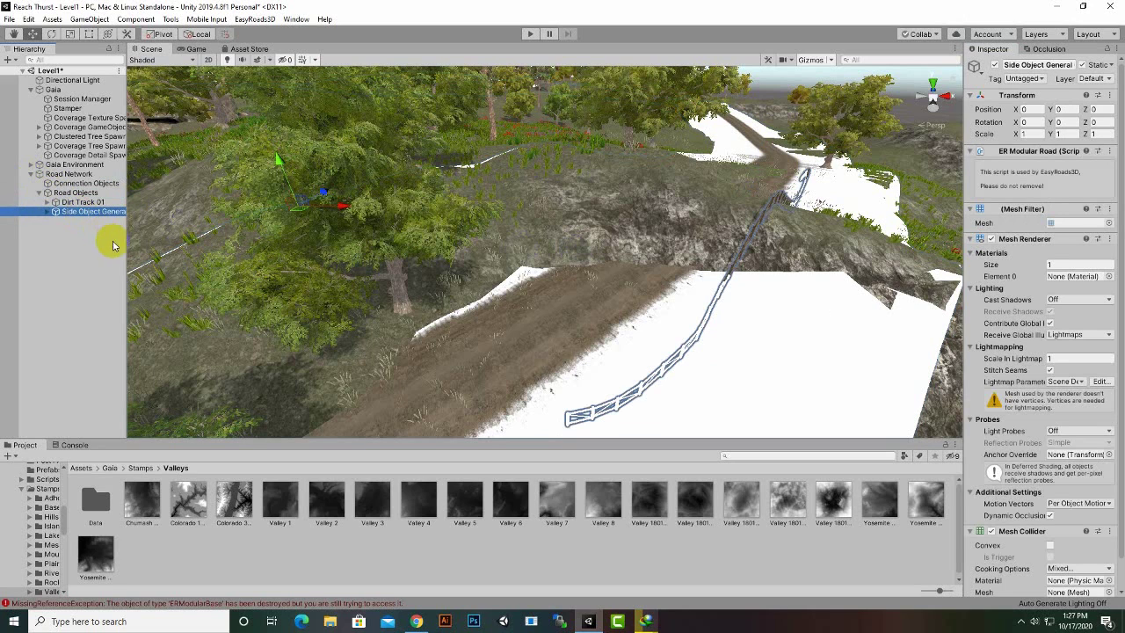
key(Delete)
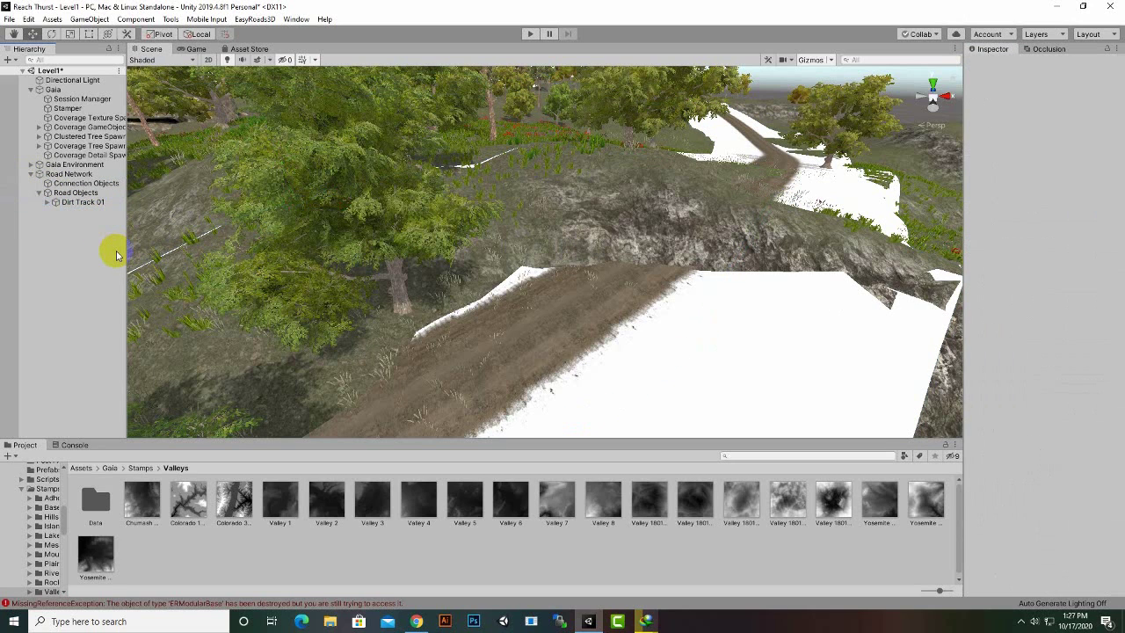
right_click(97, 242)
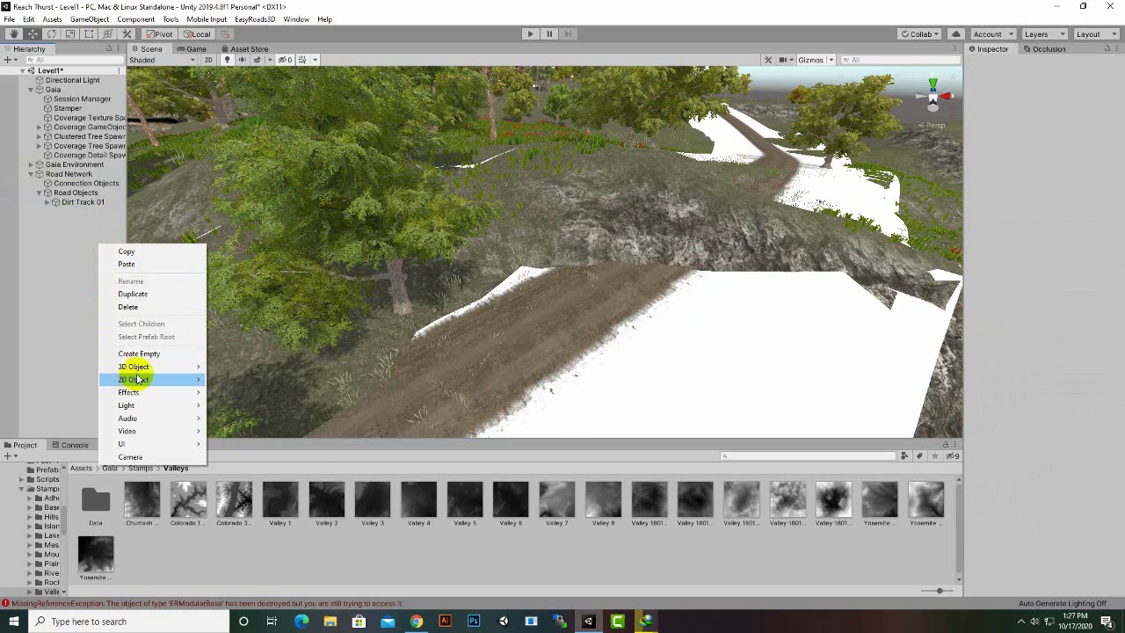
mouse_move(138, 373)
mouse_move(263, 457)
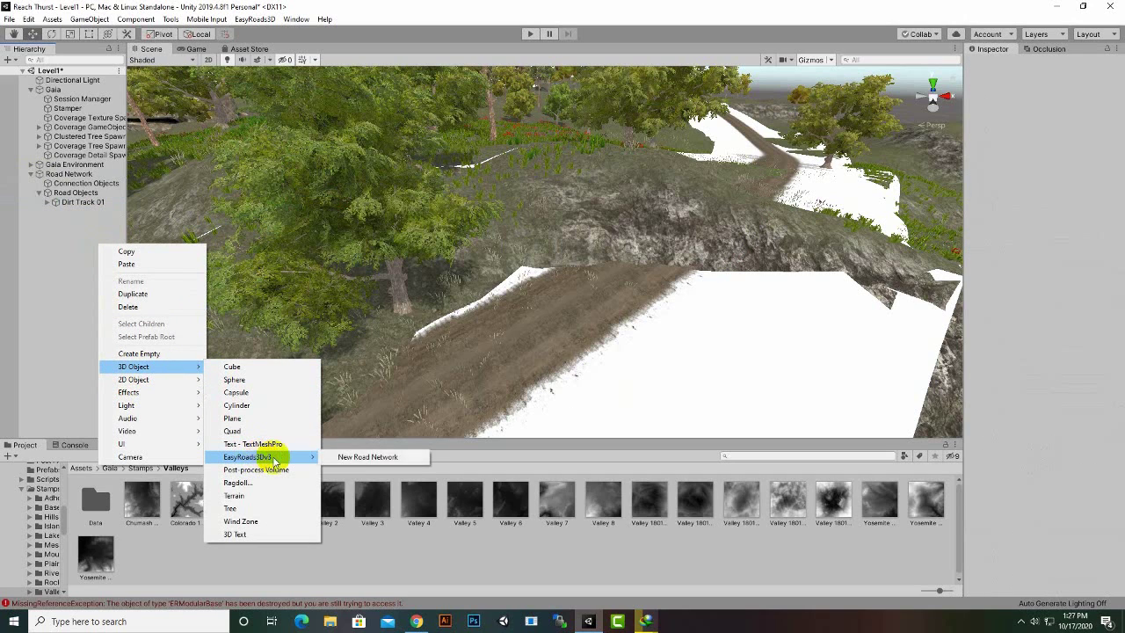
click(67, 177)
Step: Build the terrain for the Road Network and finalize it, confirming the removal of its script components
click(67, 179)
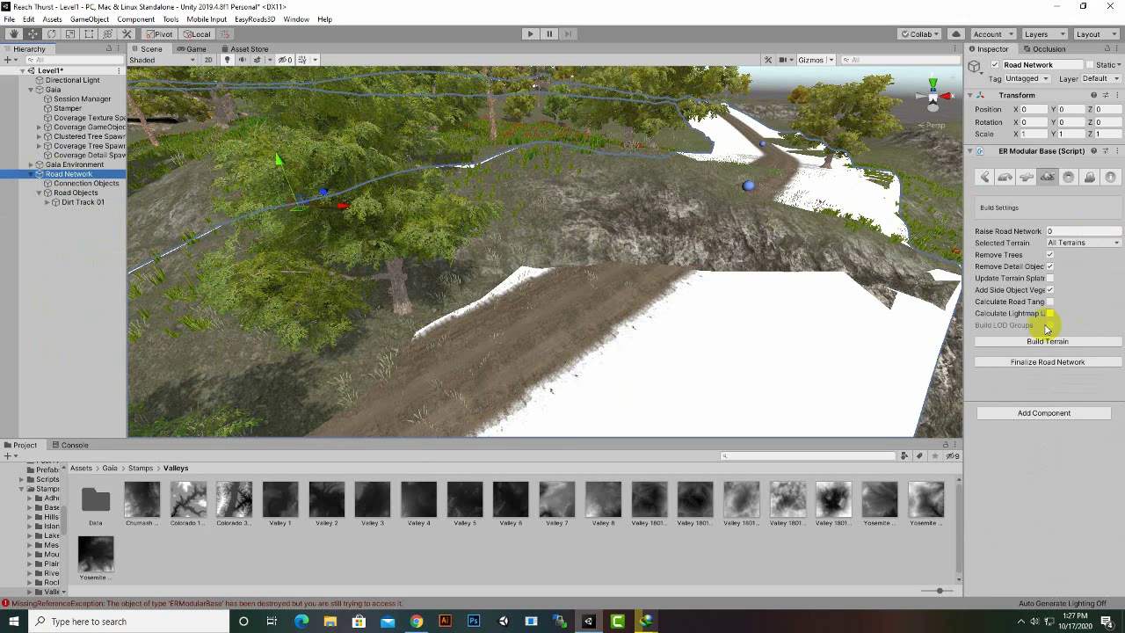
click(1037, 347)
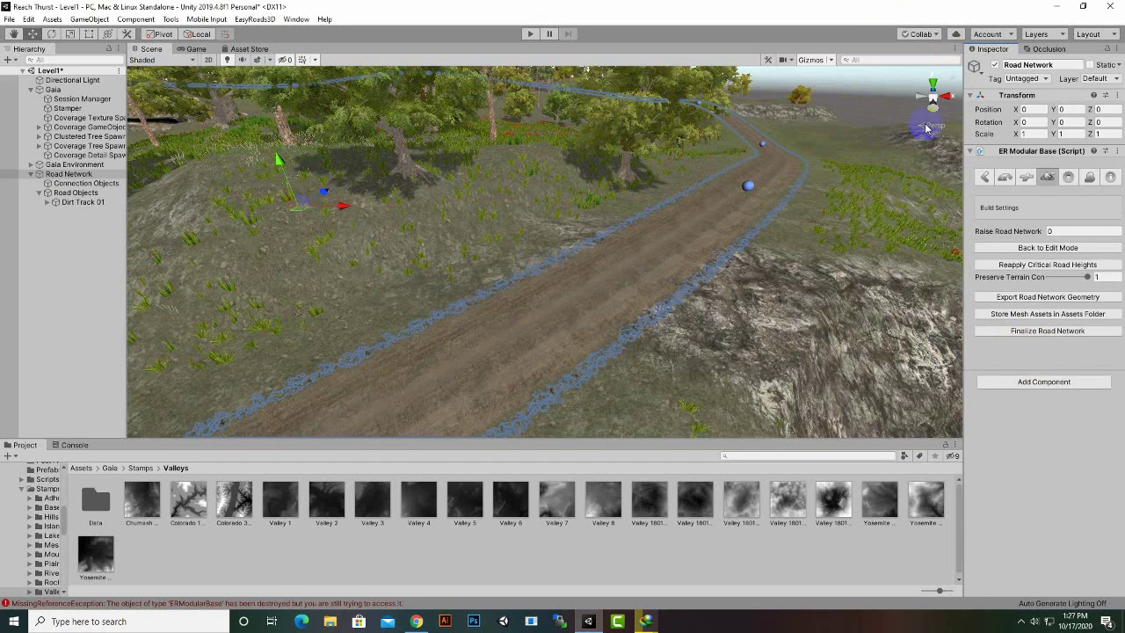
click(1033, 334)
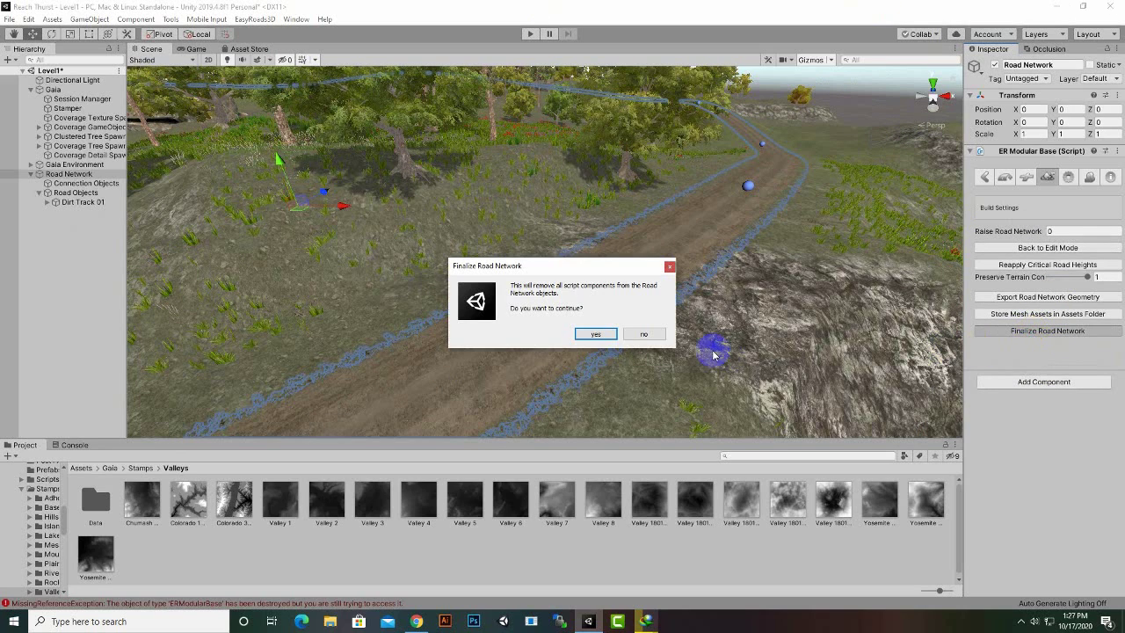
click(596, 334)
Step: Examine the course of the finalized dirt track loop across the terrain from several viewpoints
scroll(743, 328, down, 5)
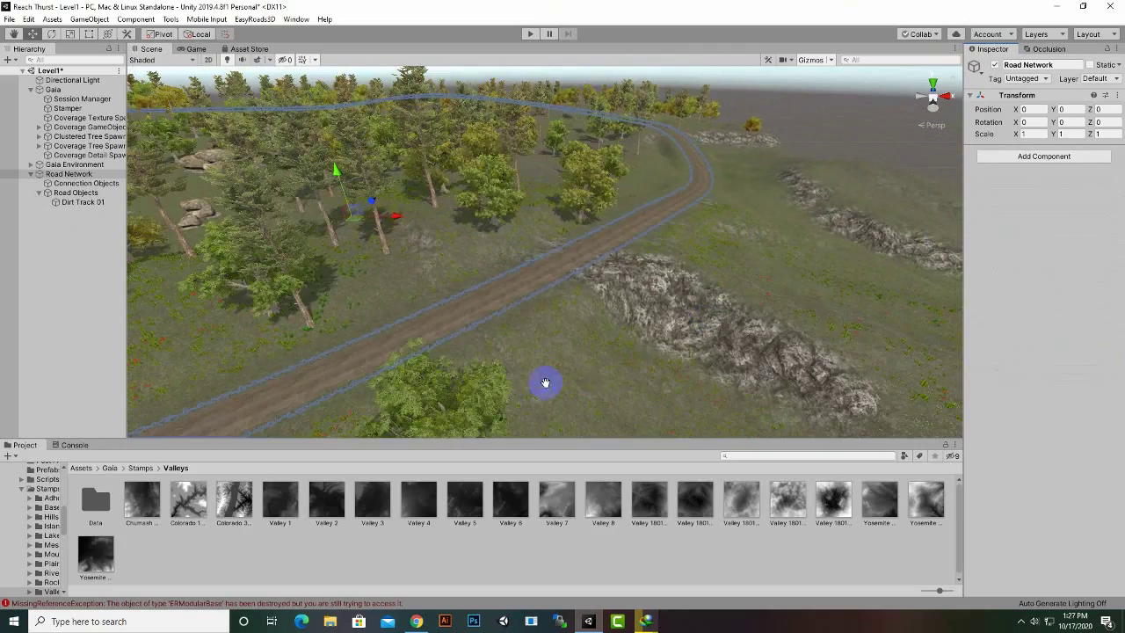
middle_drag(606, 366, 858, 334)
scroll(773, 315, down, 5)
right_drag(858, 334, 644, 287)
right_drag(622, 331, 534, 279)
right_drag(501, 361, 510, 240)
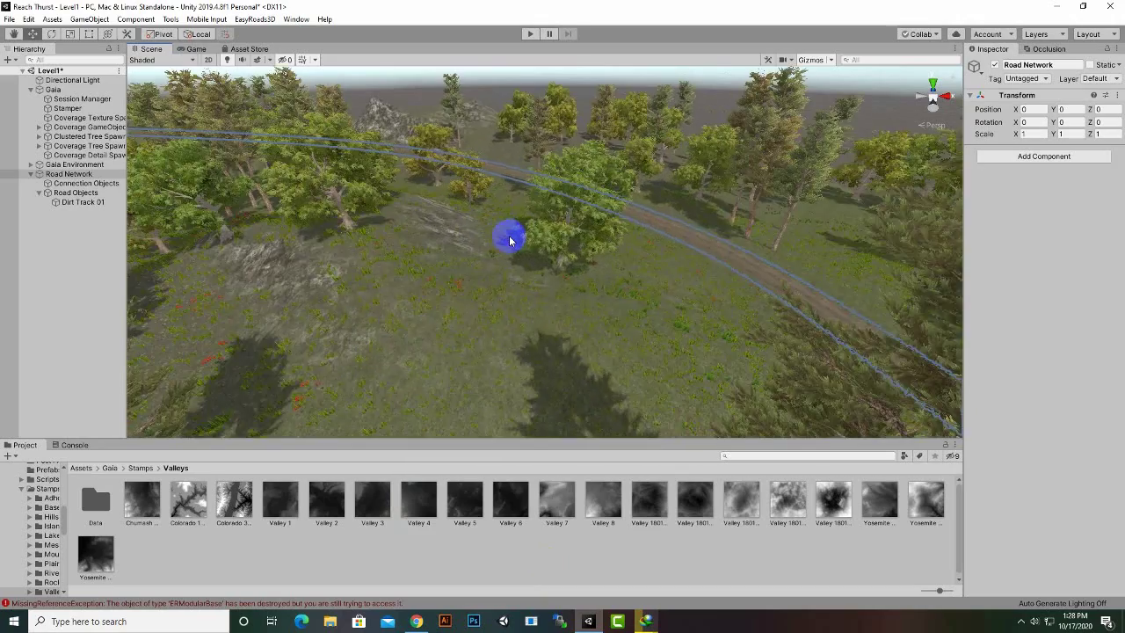
scroll(513, 236, up, 3)
middle_drag(475, 255, 434, 428)
middle_drag(470, 359, 470, 356)
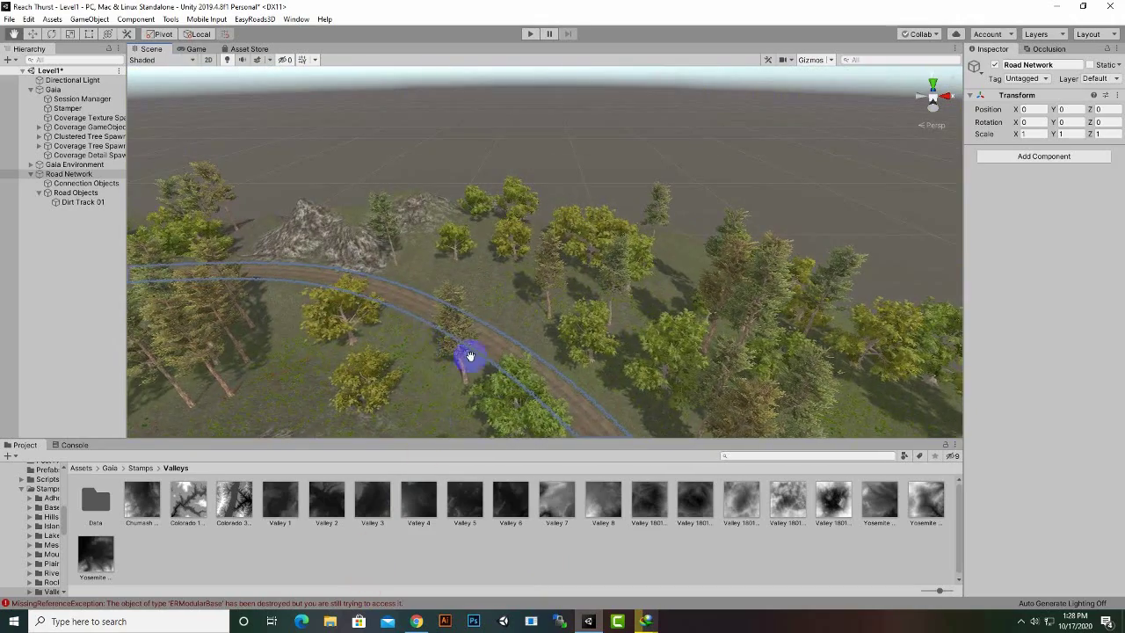
right_drag(470, 356, 763, 308)
middle_drag(744, 332, 462, 324)
scroll(460, 290, up, 2)
scroll(514, 253, up, 5)
scroll(482, 274, down, 6)
scroll(461, 327, up, 3)
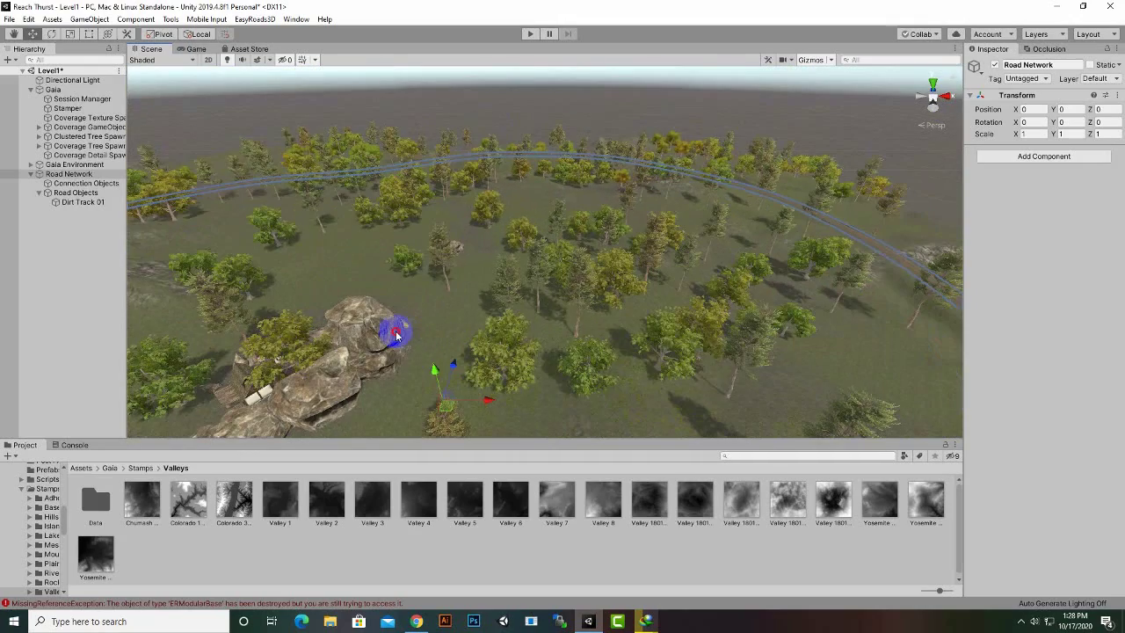
Step: Move the _Sp_rock2 lod rock in the rock group of Small Farm 6 to X -11.2, Z -10.2
click(396, 334)
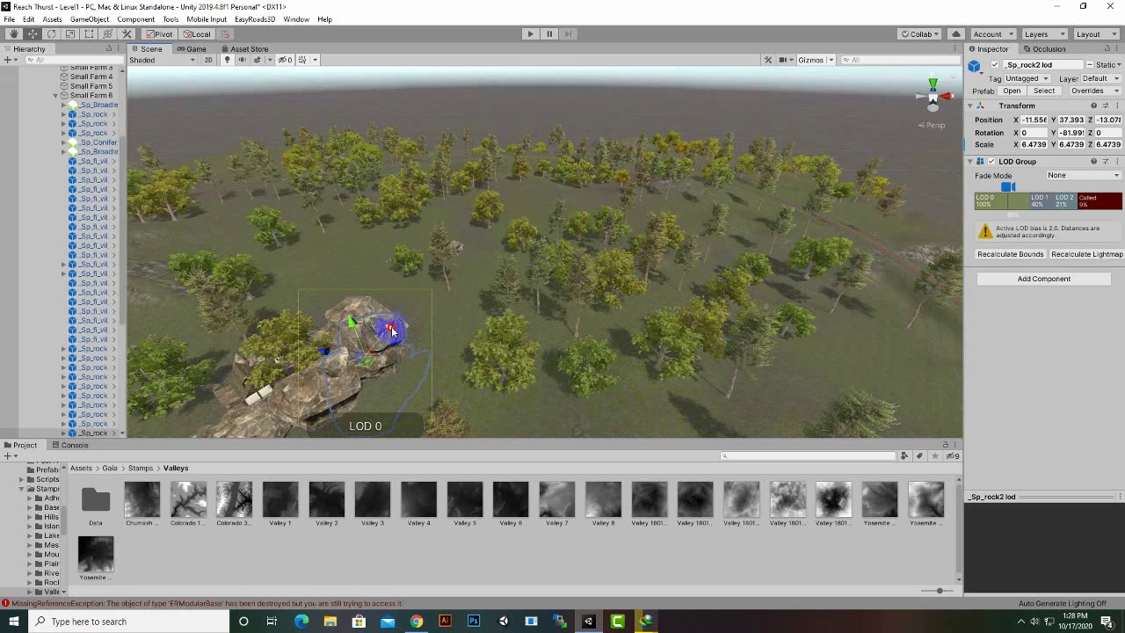
drag(391, 330, 432, 342)
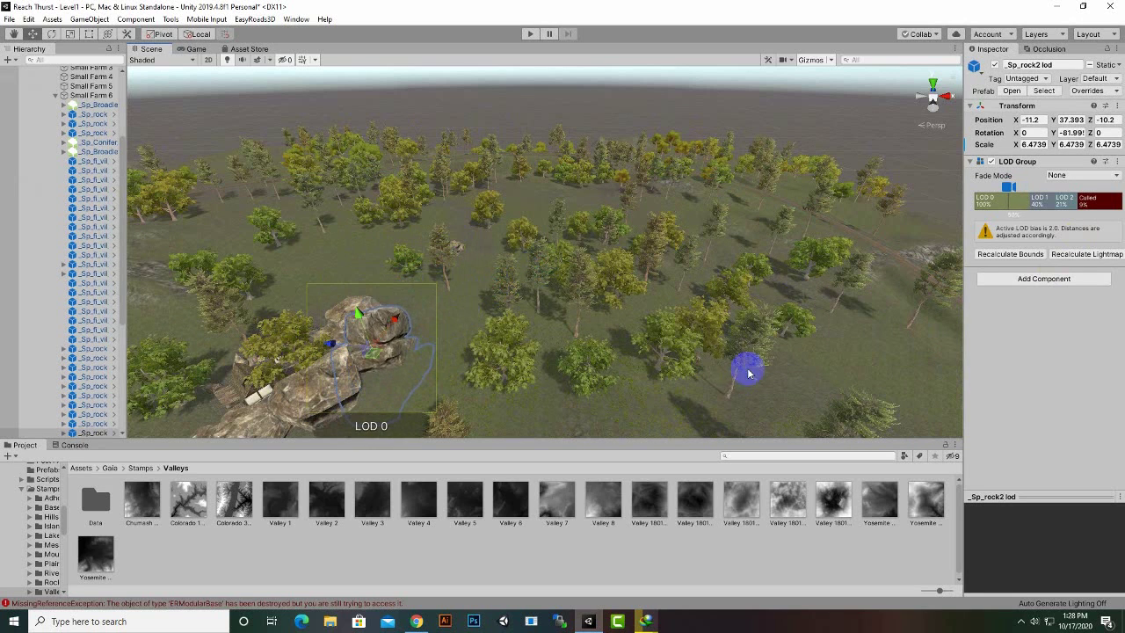
scroll(745, 374, down, 3)
middle_drag(723, 381, 661, 294)
scroll(681, 306, down, 2)
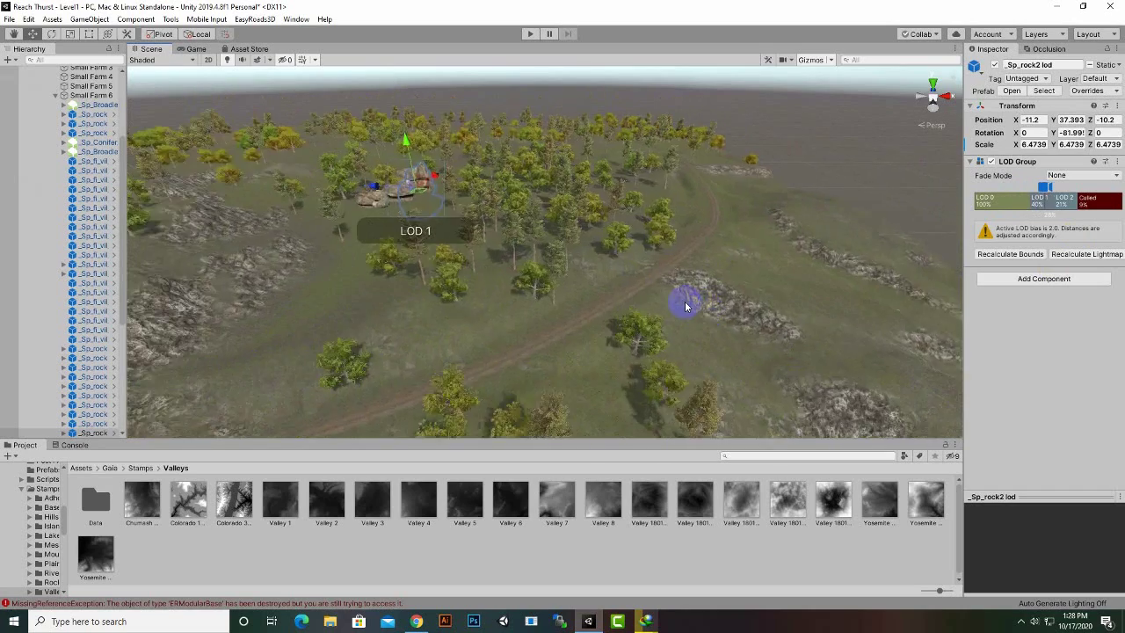
scroll(684, 301, up, 3)
middle_drag(641, 334, 601, 328)
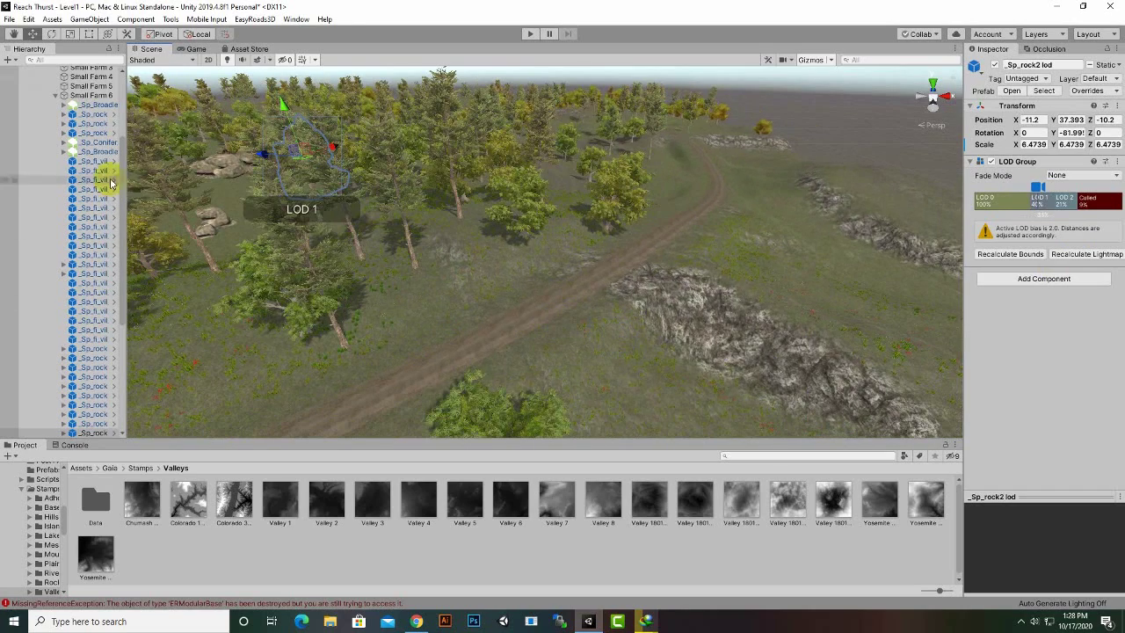
Step: Collapse the Gaia and Road Network groups in the scene hierarchy
scroll(68, 214, up, 6)
click(26, 90)
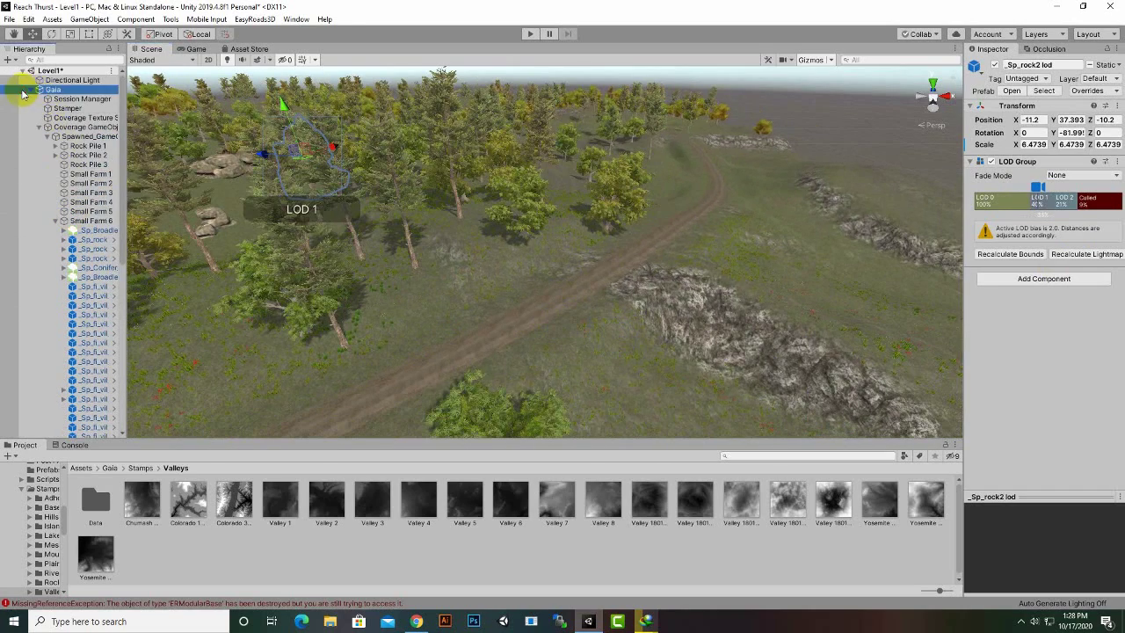
click(30, 90)
right_click(46, 219)
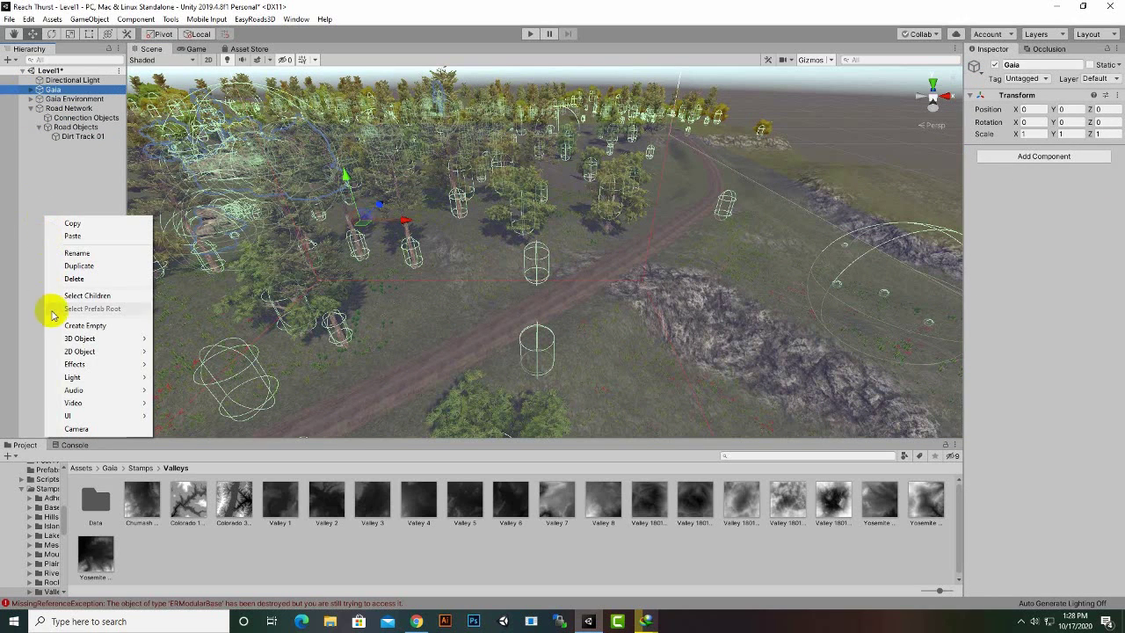
click(29, 106)
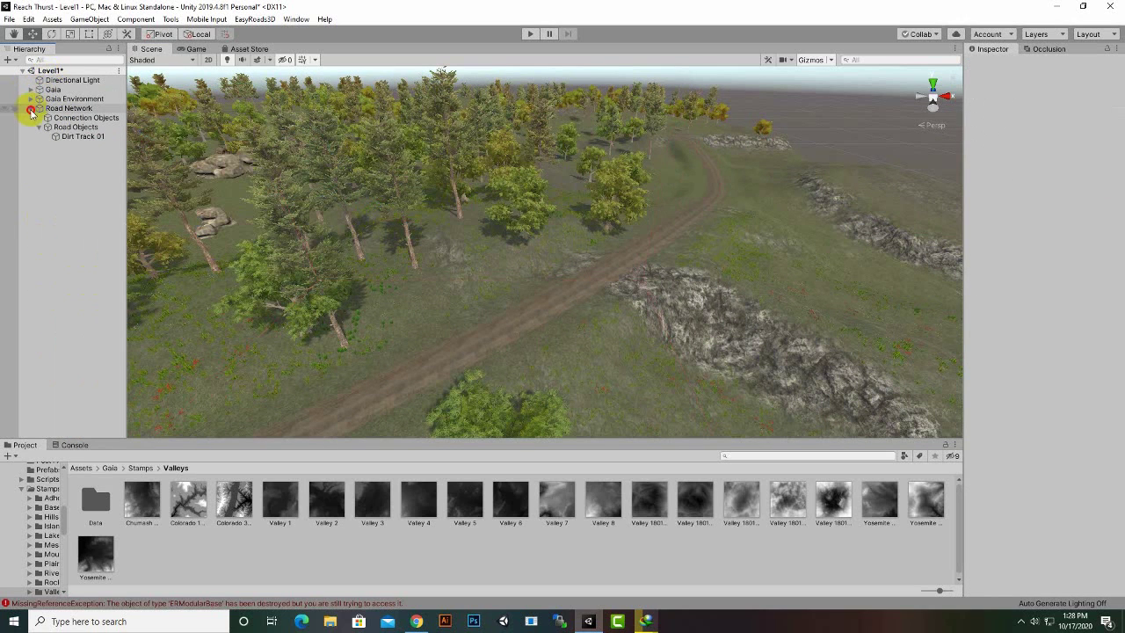
click(31, 109)
right_click(68, 160)
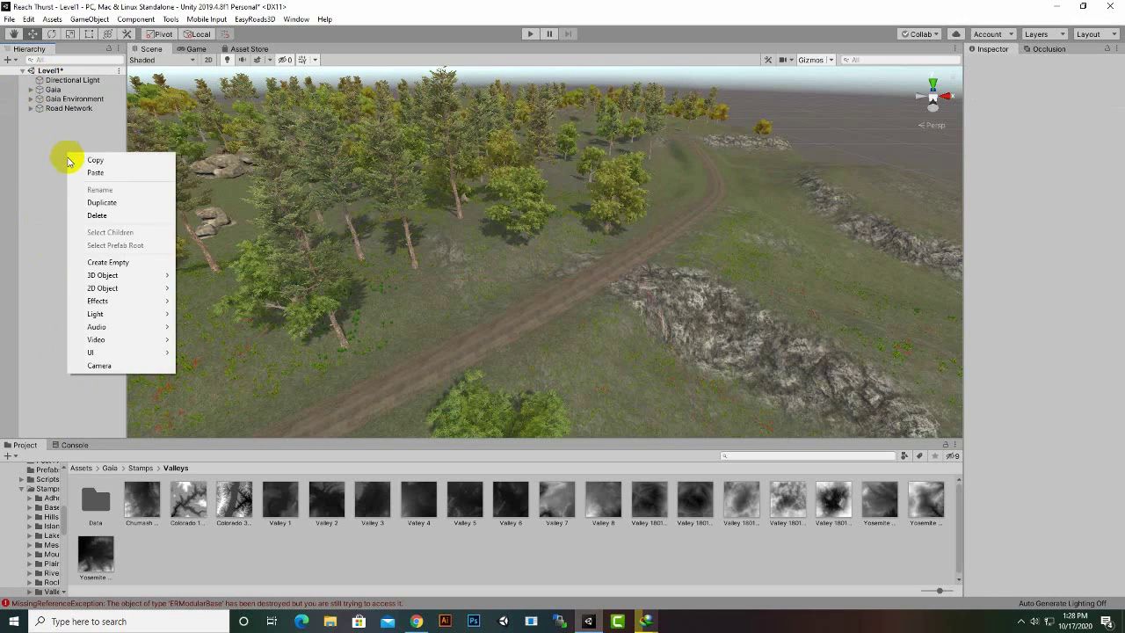
click(81, 111)
click(80, 109)
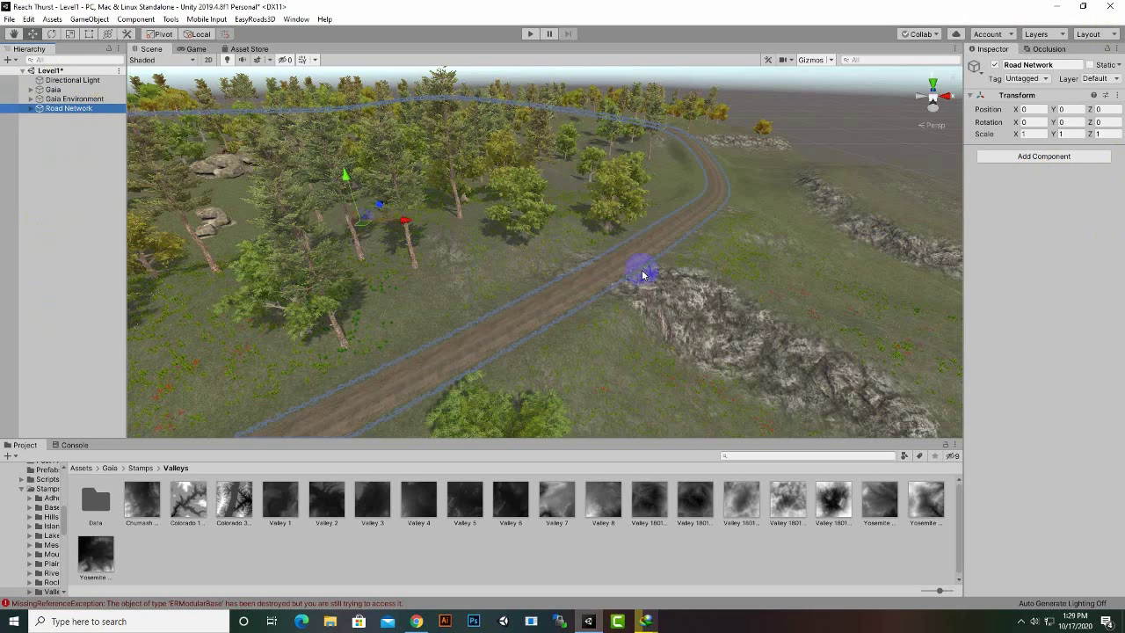
Step: Create a second EasyRoads3D road network, importing the side objects from the project folder, and rename it Road Networkside
click(56, 131)
right_click(56, 132)
mouse_move(86, 280)
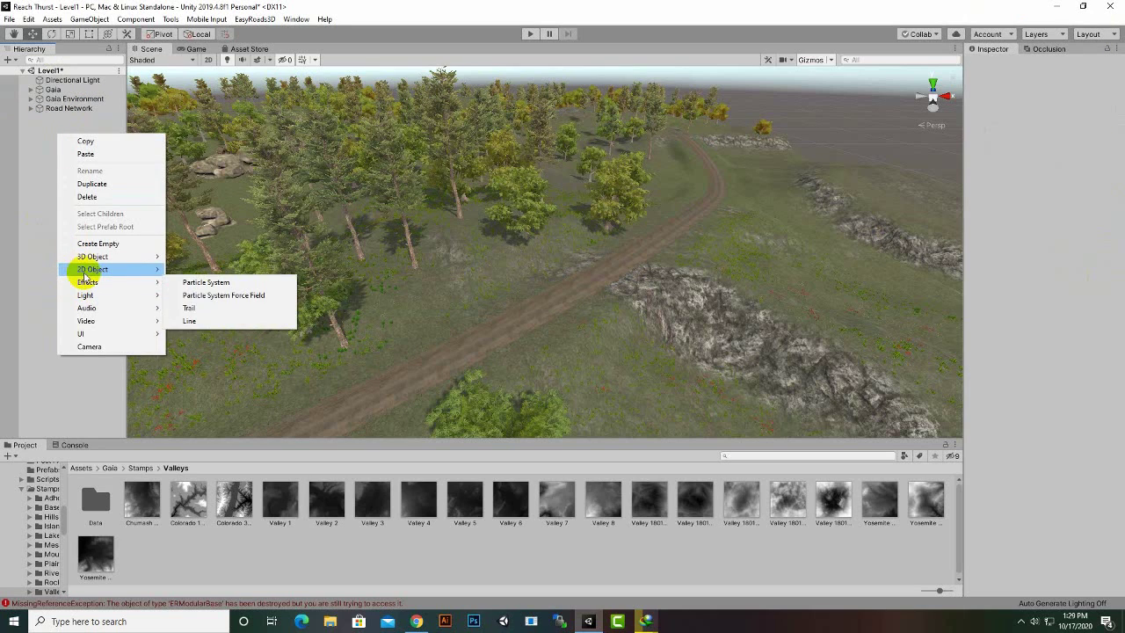
mouse_move(93, 256)
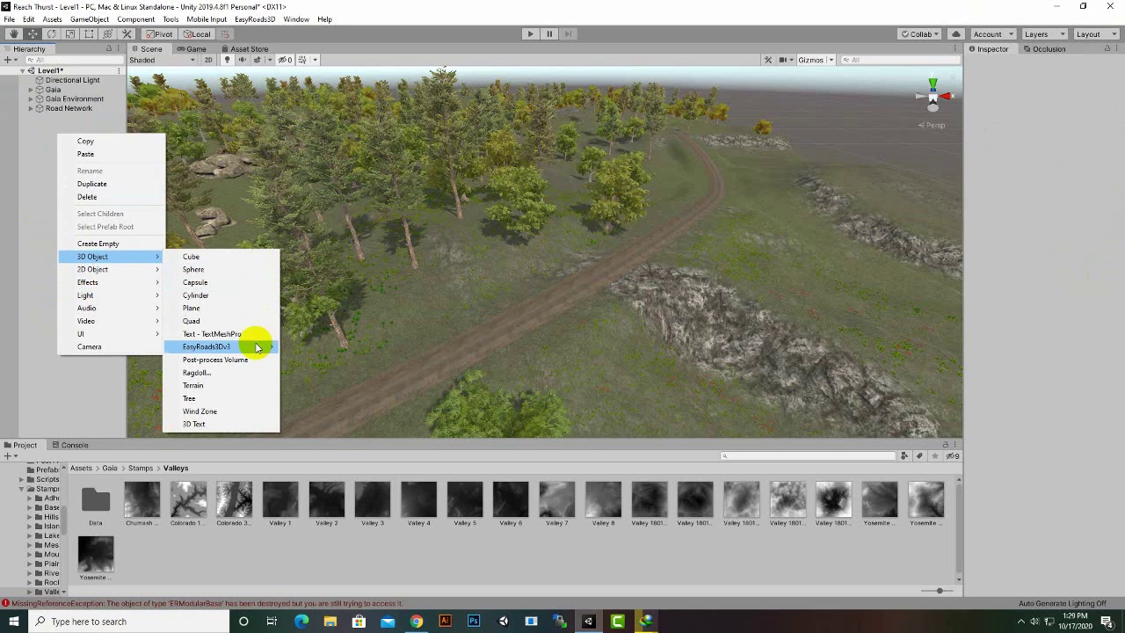
mouse_move(259, 347)
click(330, 349)
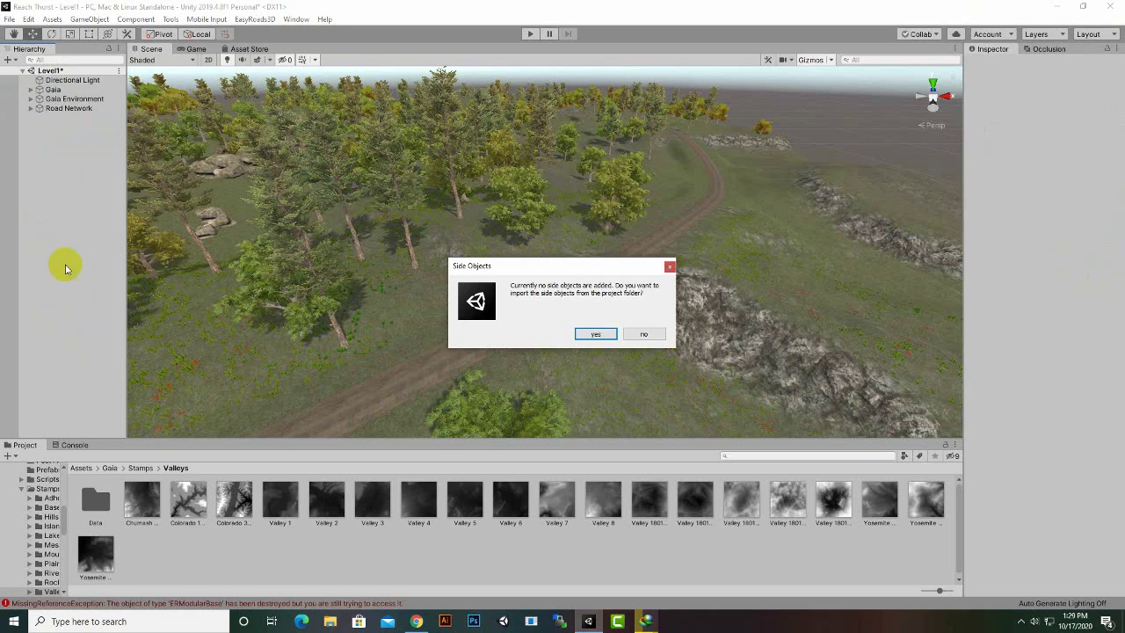
click(597, 334)
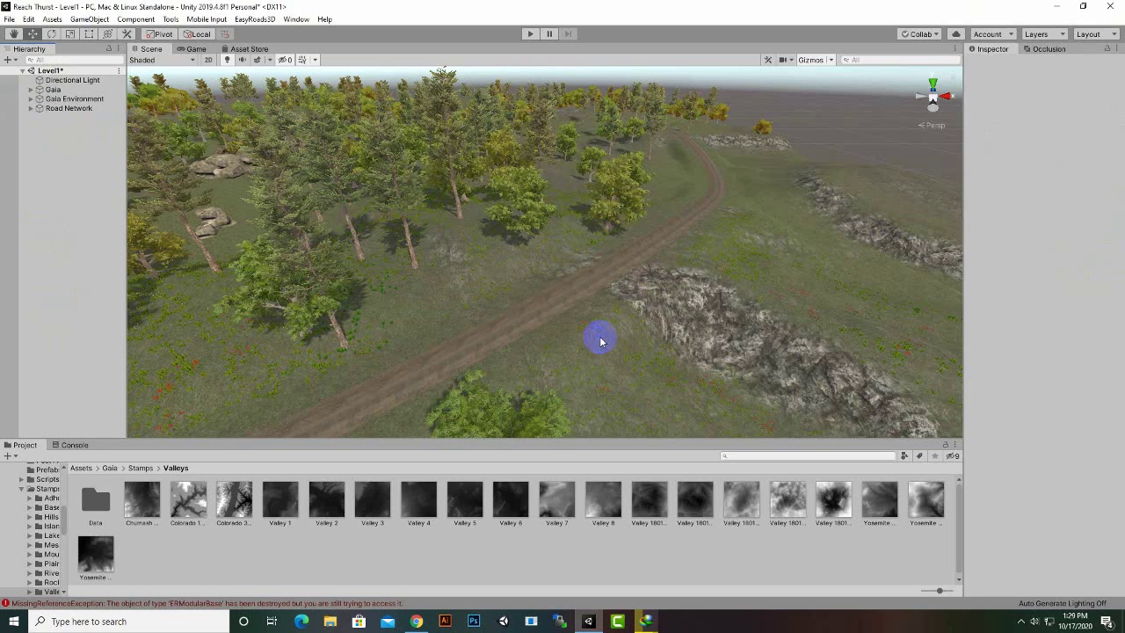
click(595, 334)
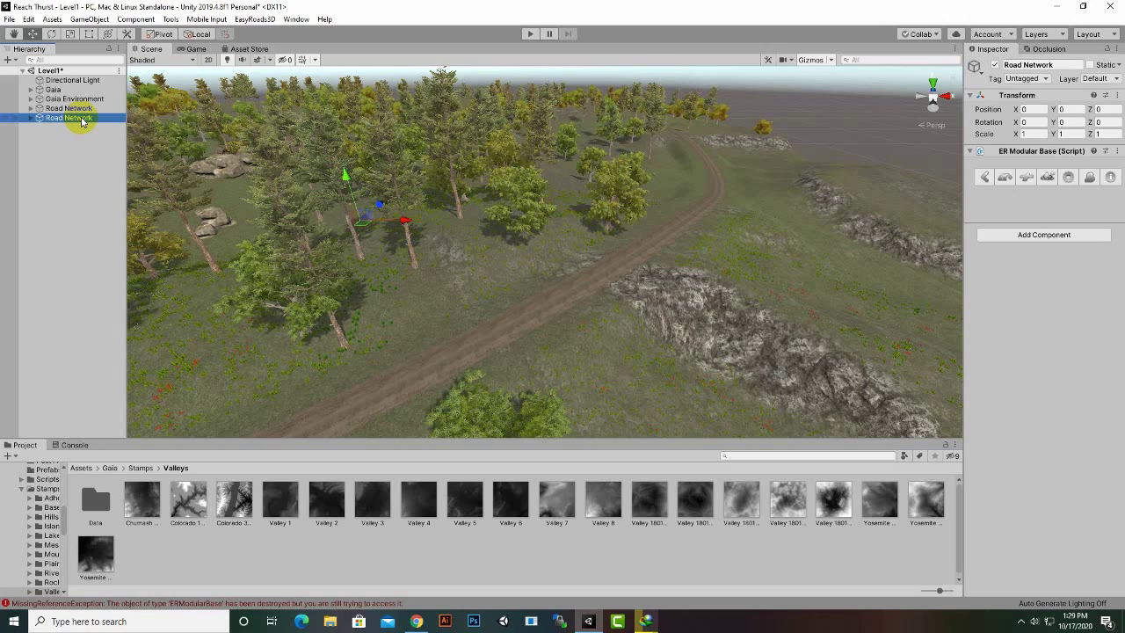
click(1061, 67)
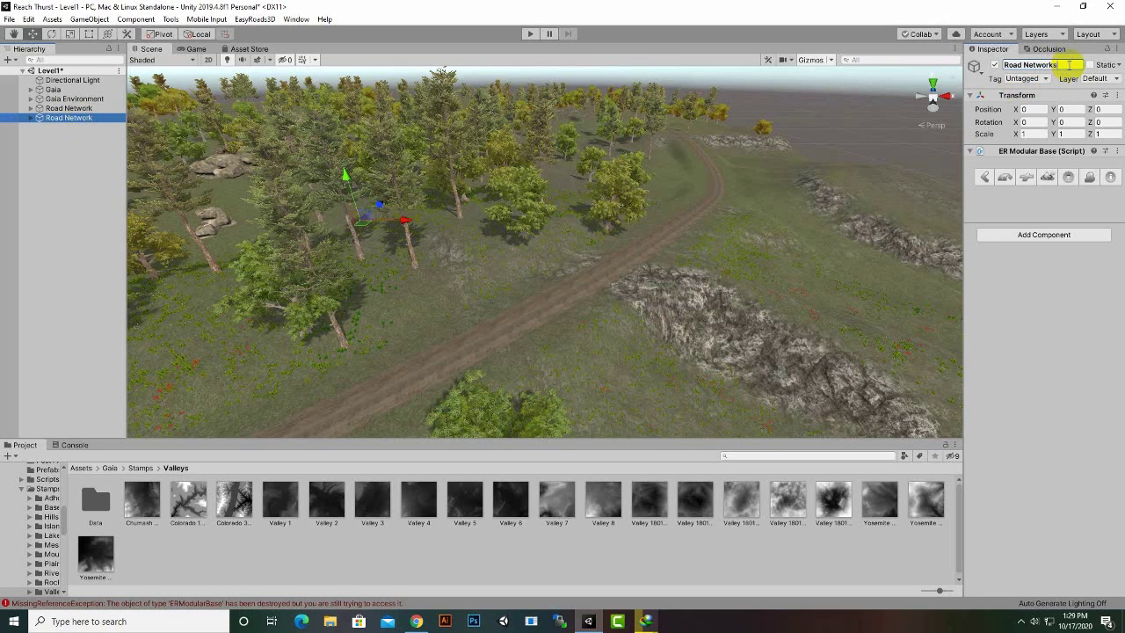
key(Return)
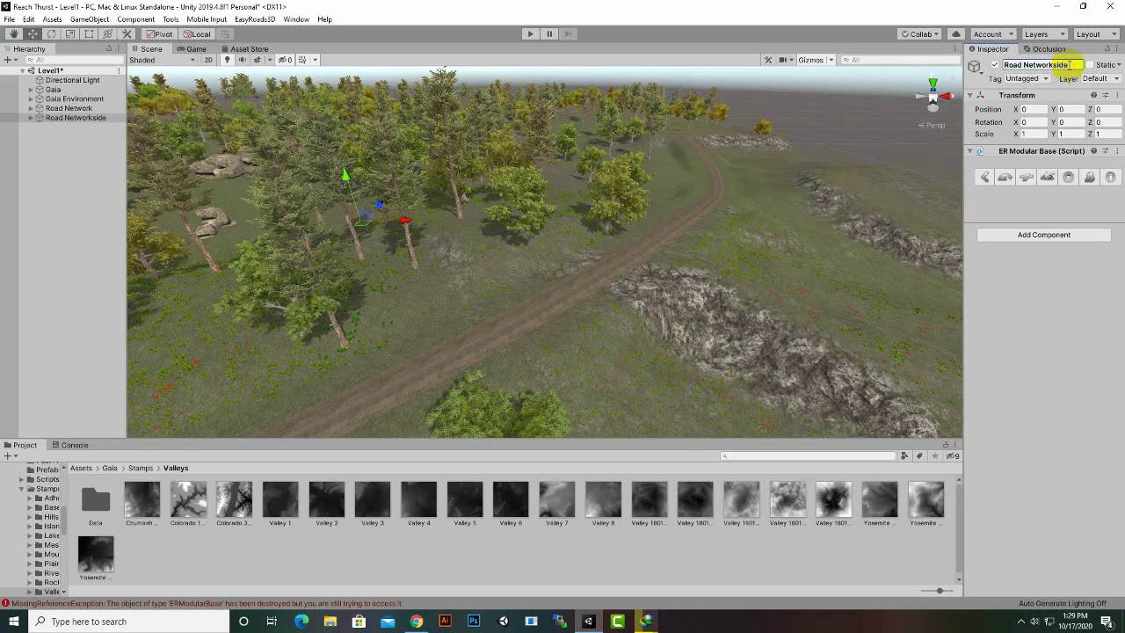
Step: Add a new object of type Side Object General to the Road Networkside network
click(666, 389)
click(1009, 180)
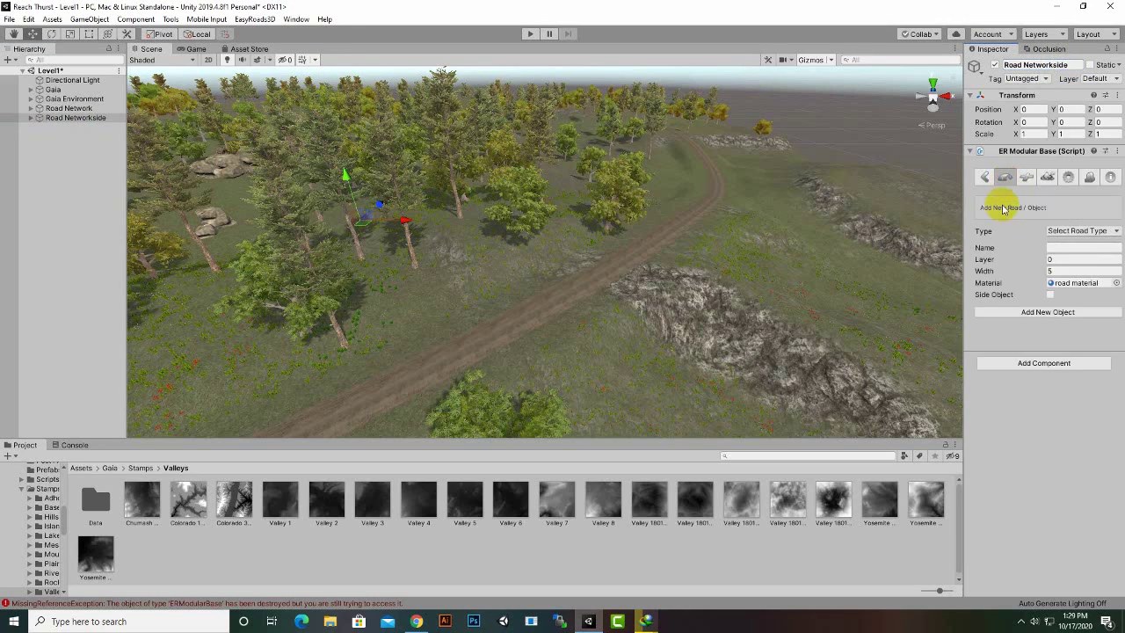
click(1094, 234)
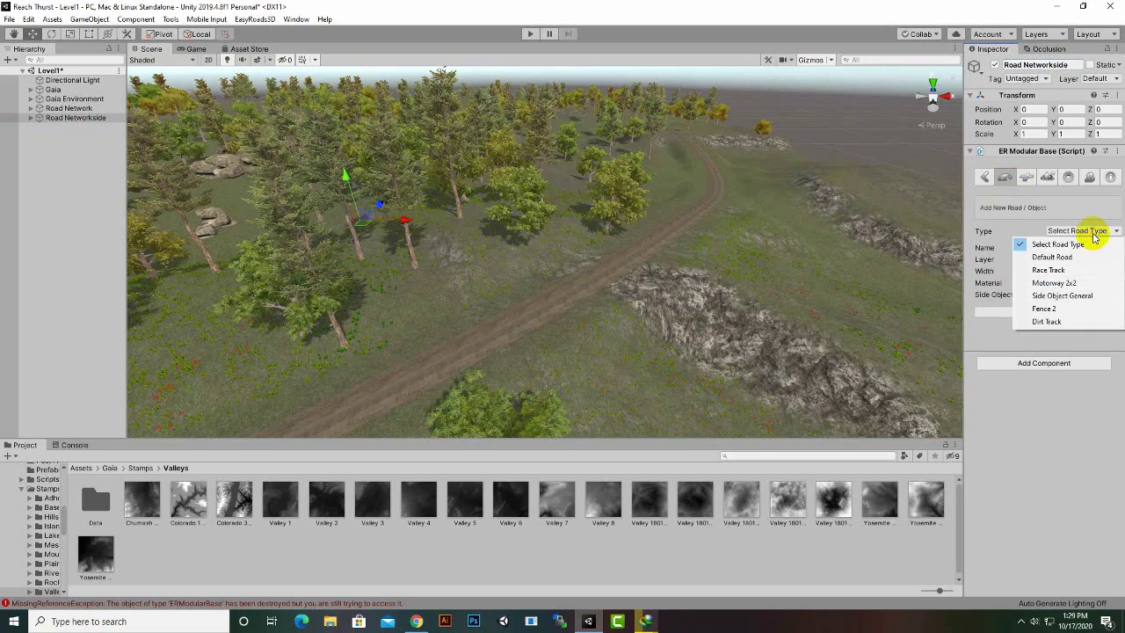
click(1062, 295)
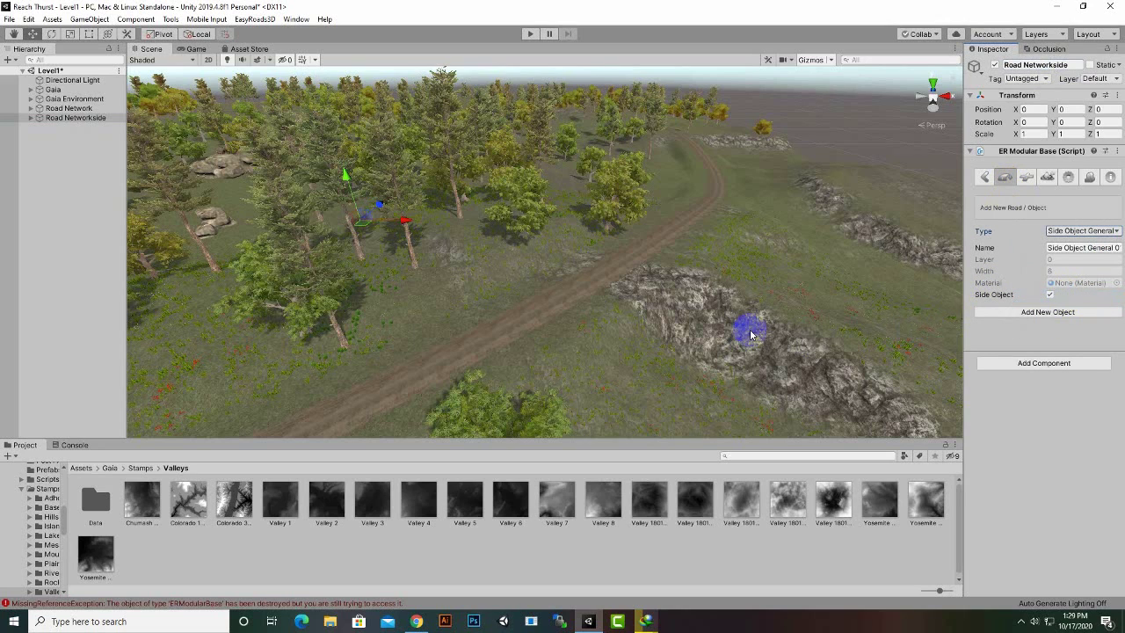
click(1043, 313)
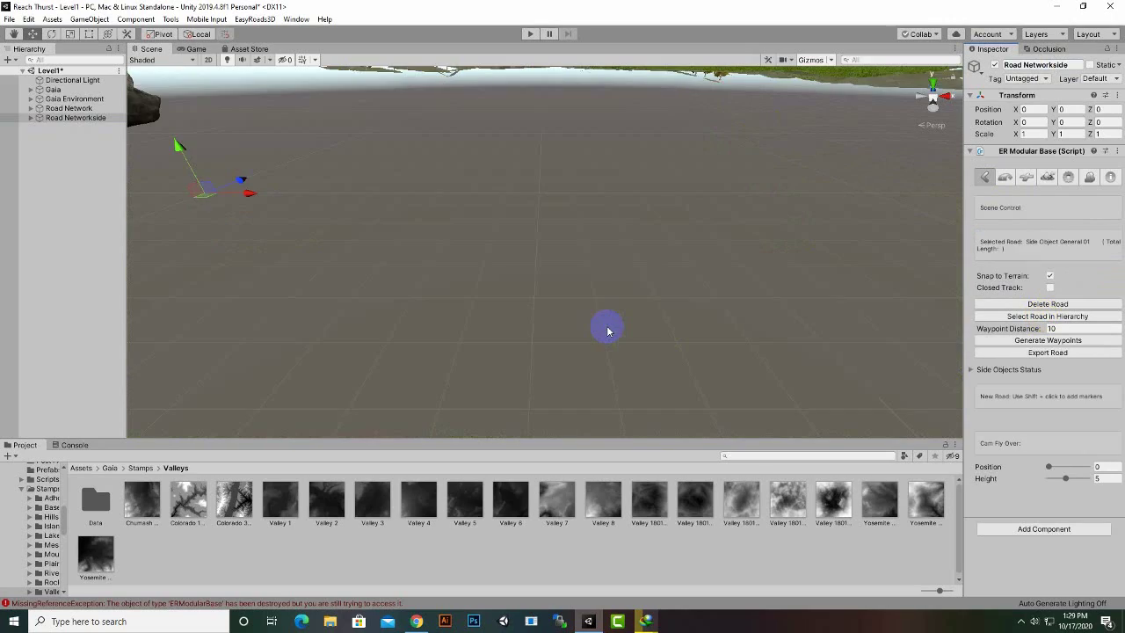
Step: Place the first four fence markers along one edge of the dirt track, spanning about 49 m
middle_drag(662, 338, 650, 337)
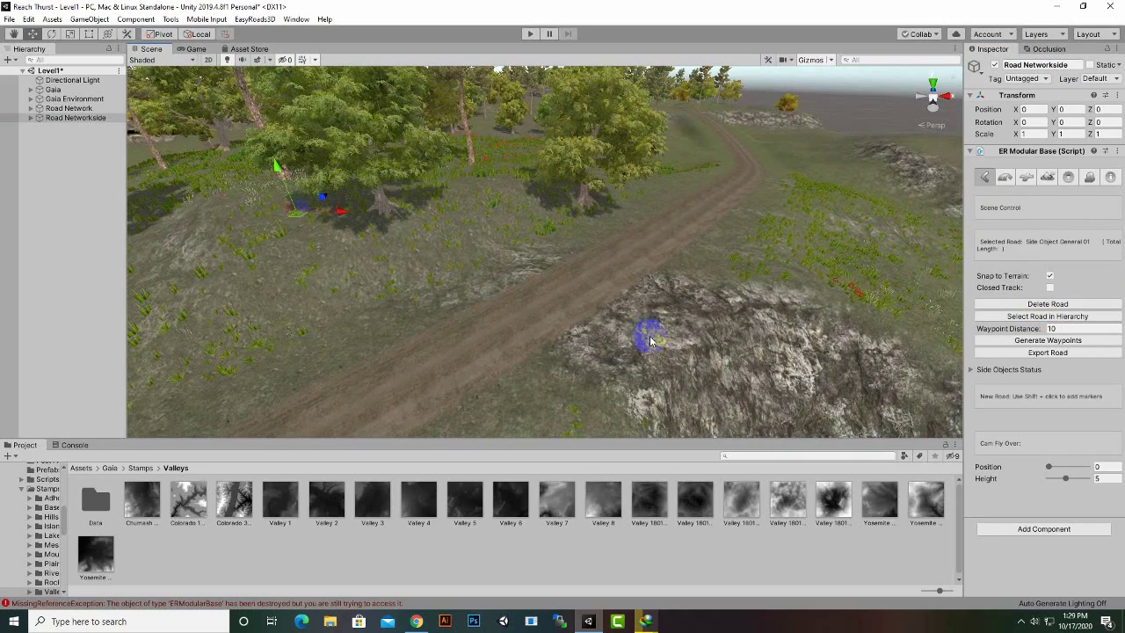
shift+click(528, 378)
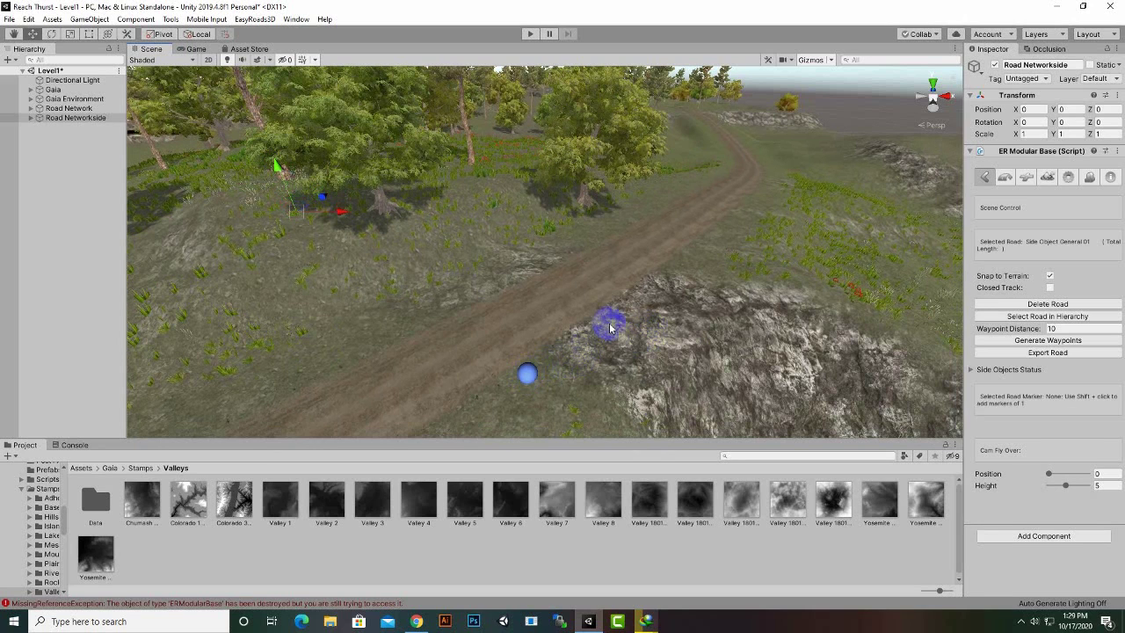
shift+click(659, 285)
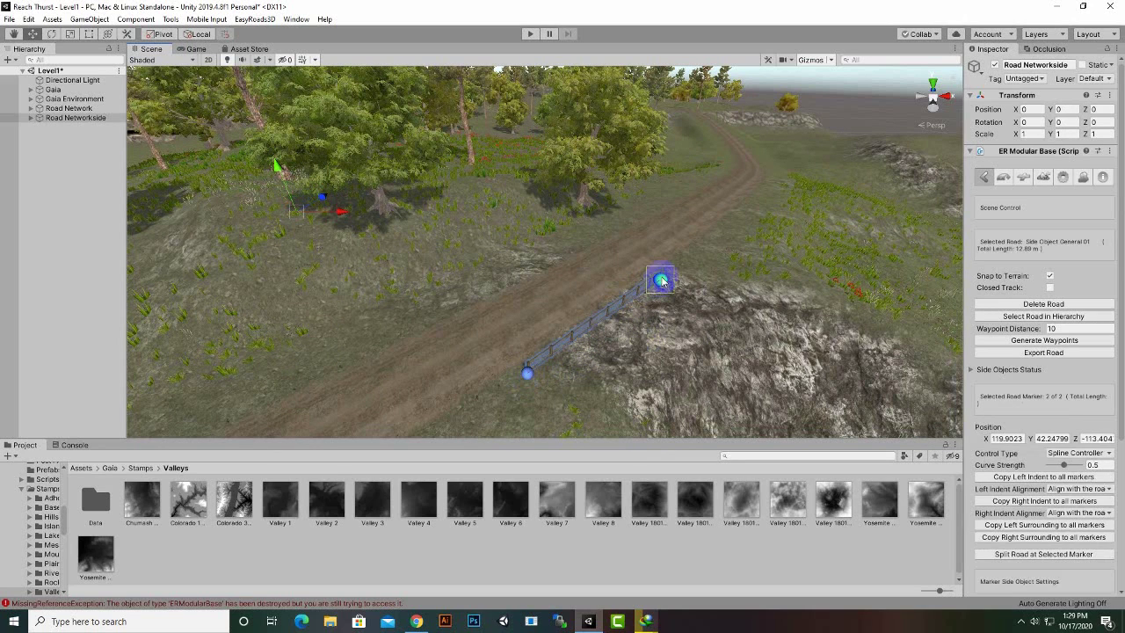
shift+click(730, 229)
shift+click(763, 192)
Step: Extend the fence with further markers along the same edge of the track, around the bend, to about 147 m
mouse_move(791, 174)
middle_down()
mouse_move(720, 319)
mouse_move(712, 252)
mouse_move(733, 191)
middle_up()
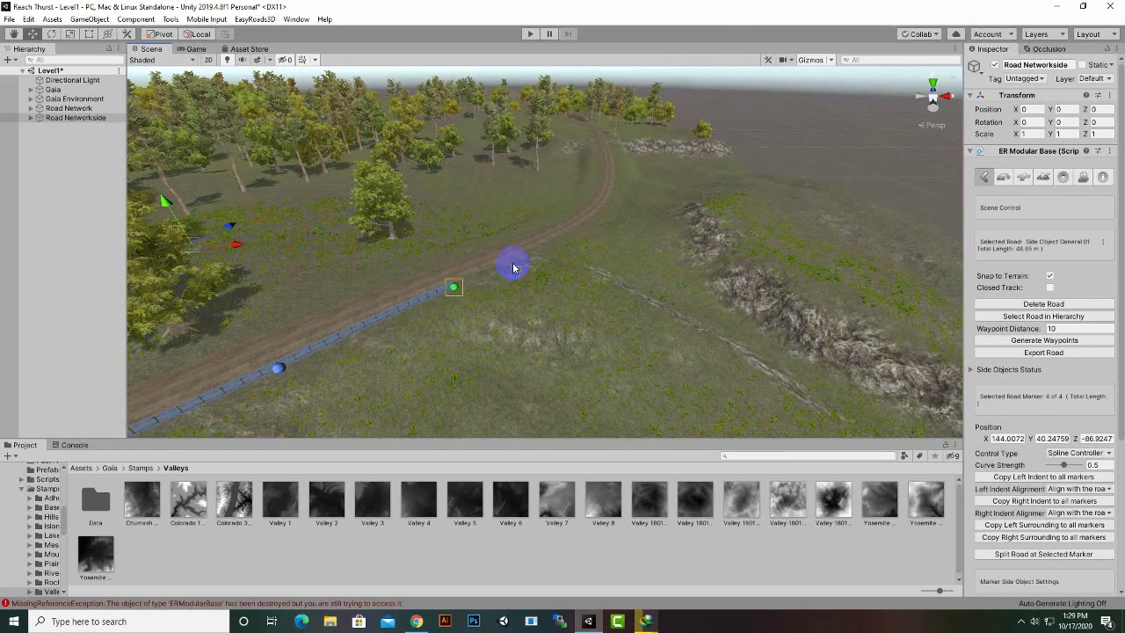
scroll(523, 277, up, 5)
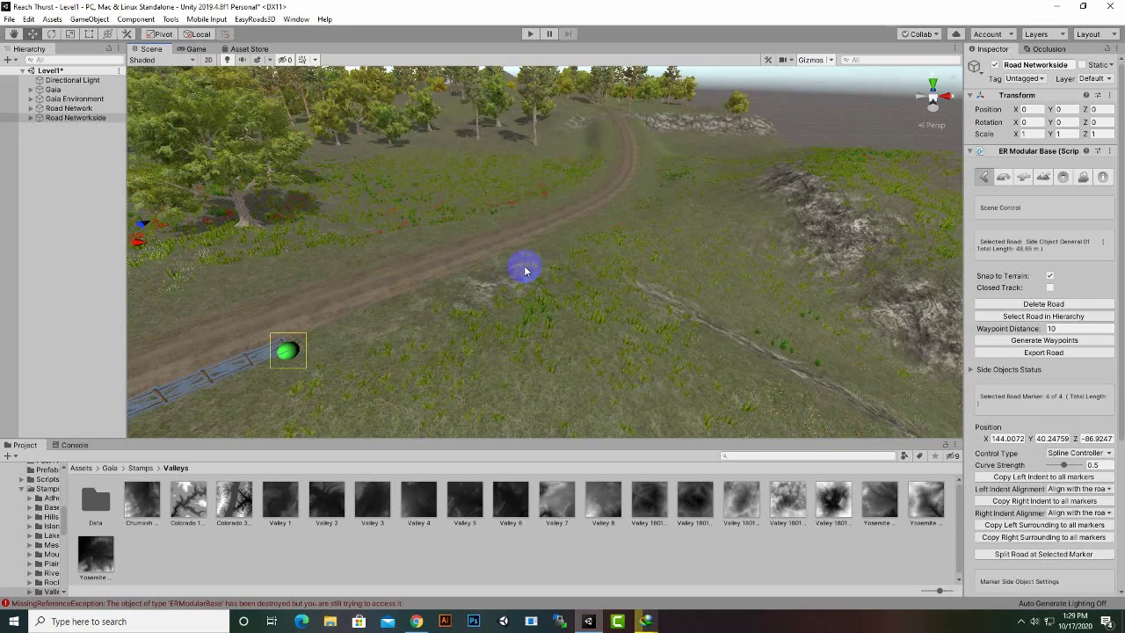
shift+click(527, 255)
middle_drag(589, 234, 570, 269)
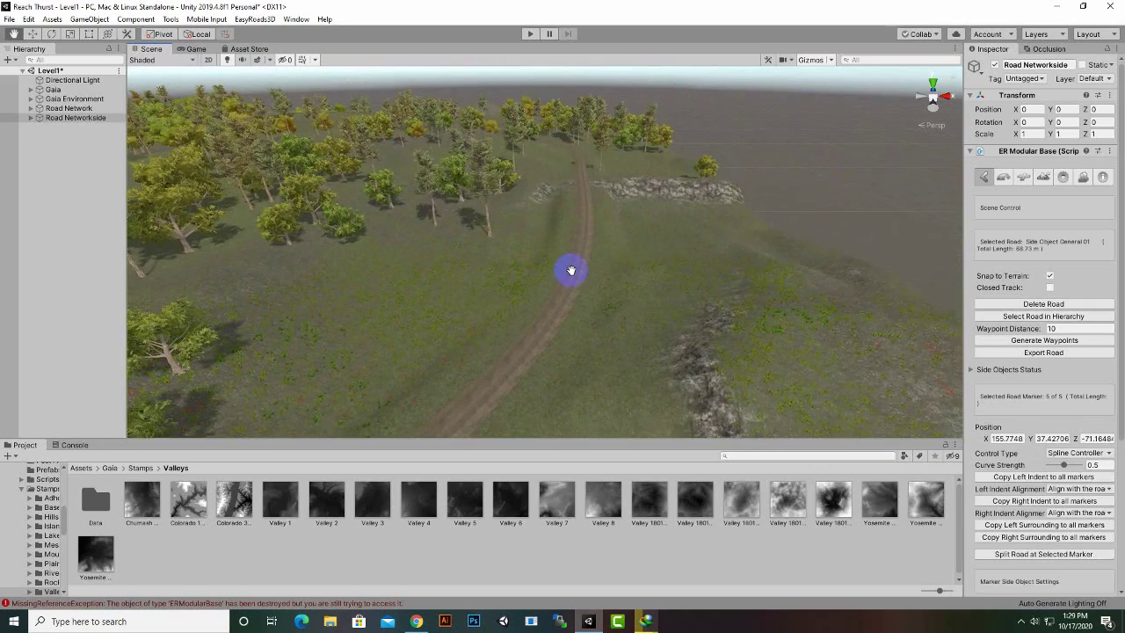
scroll(556, 295, up, 3)
shift+click(541, 320)
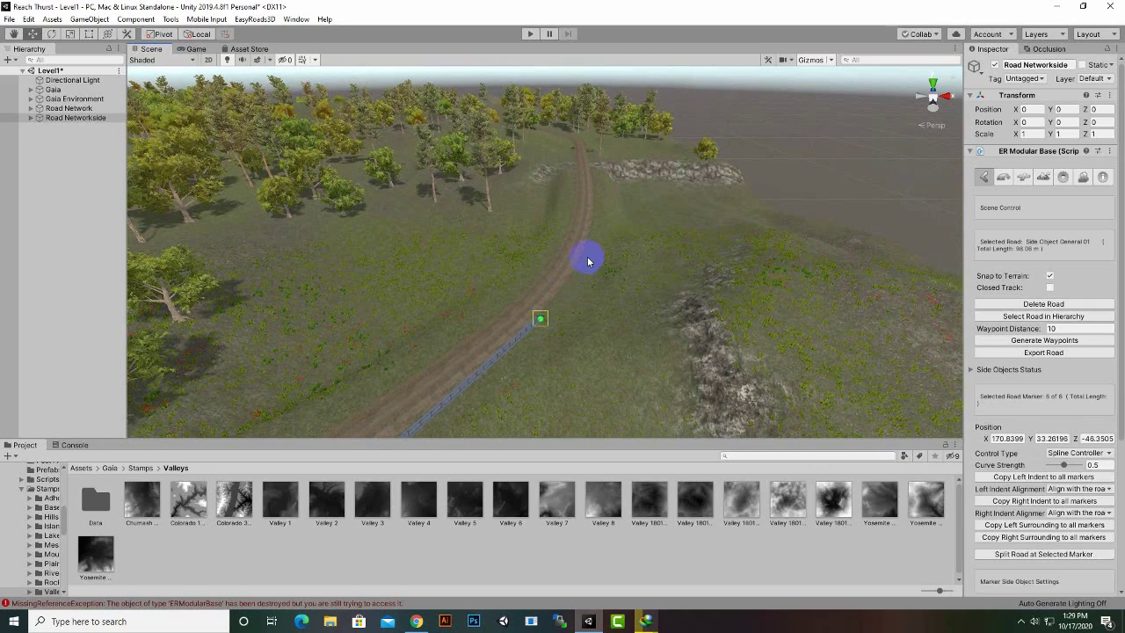
shift+click(587, 256)
scroll(607, 214, down, 5)
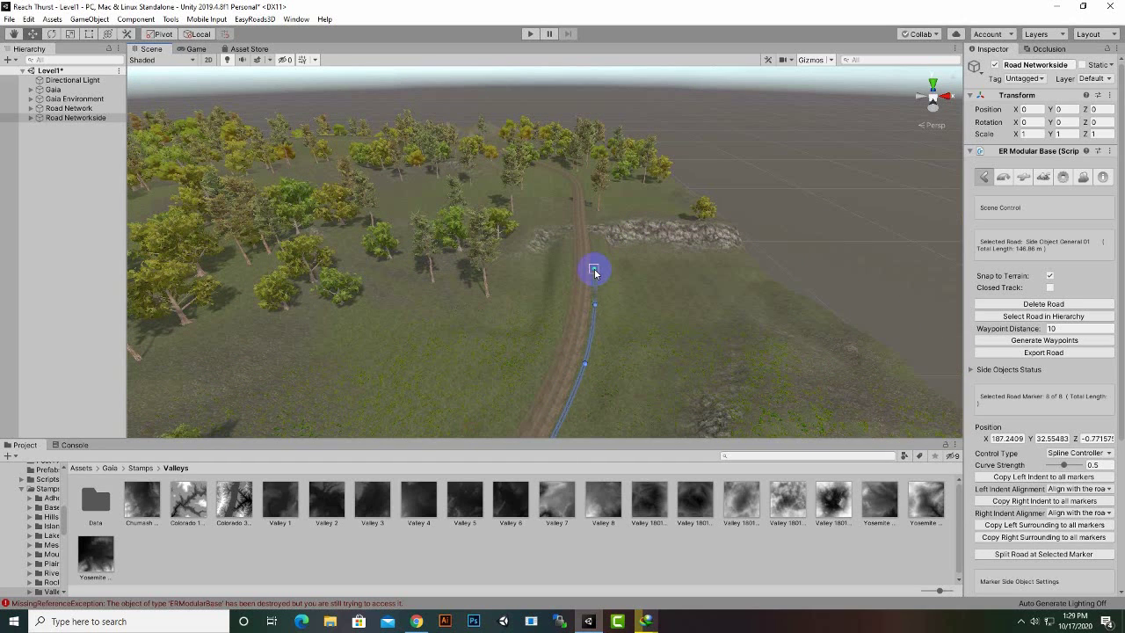
shift+click(595, 271)
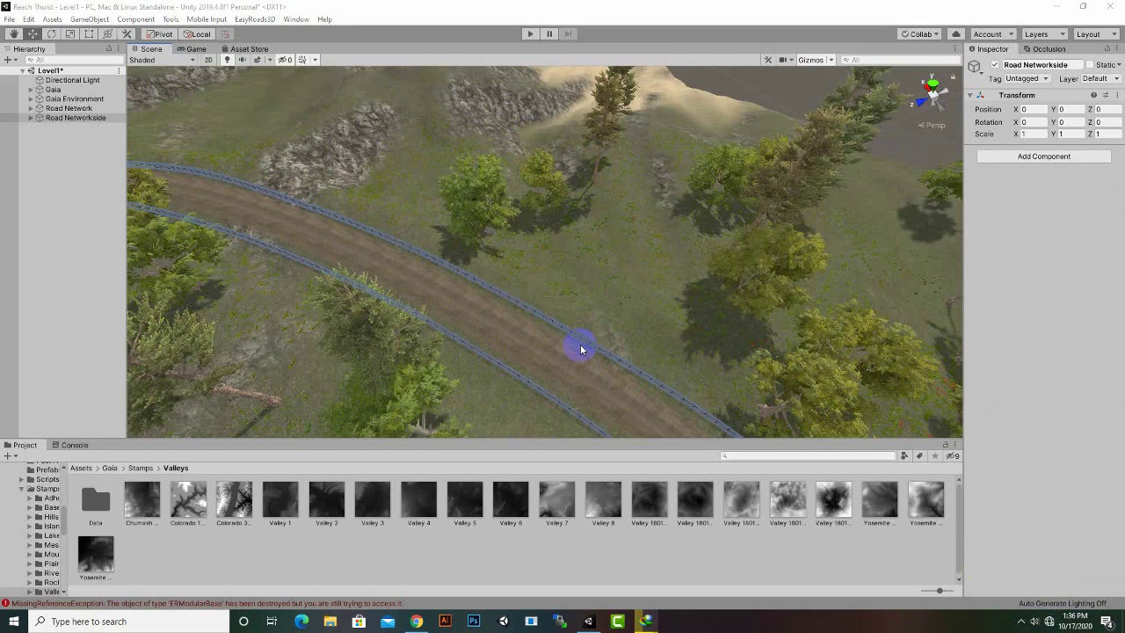
Step: Examine the fences on both sides of the dirt track, from the whole loop down to a close-up of the rails
scroll(569, 381, up, 3)
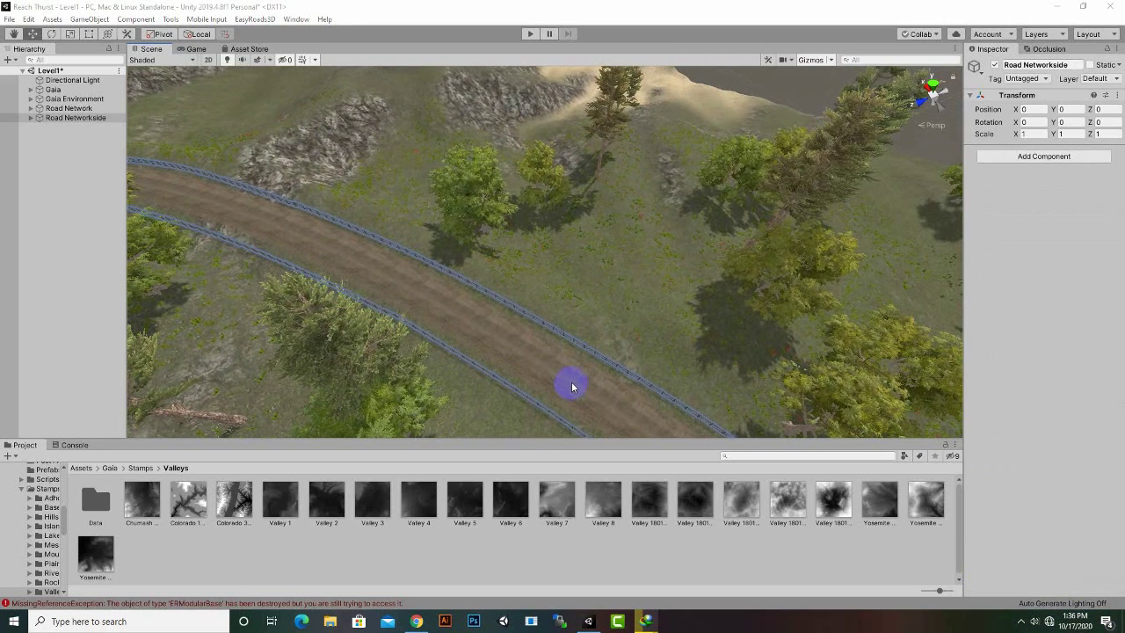
scroll(627, 258, down, 5)
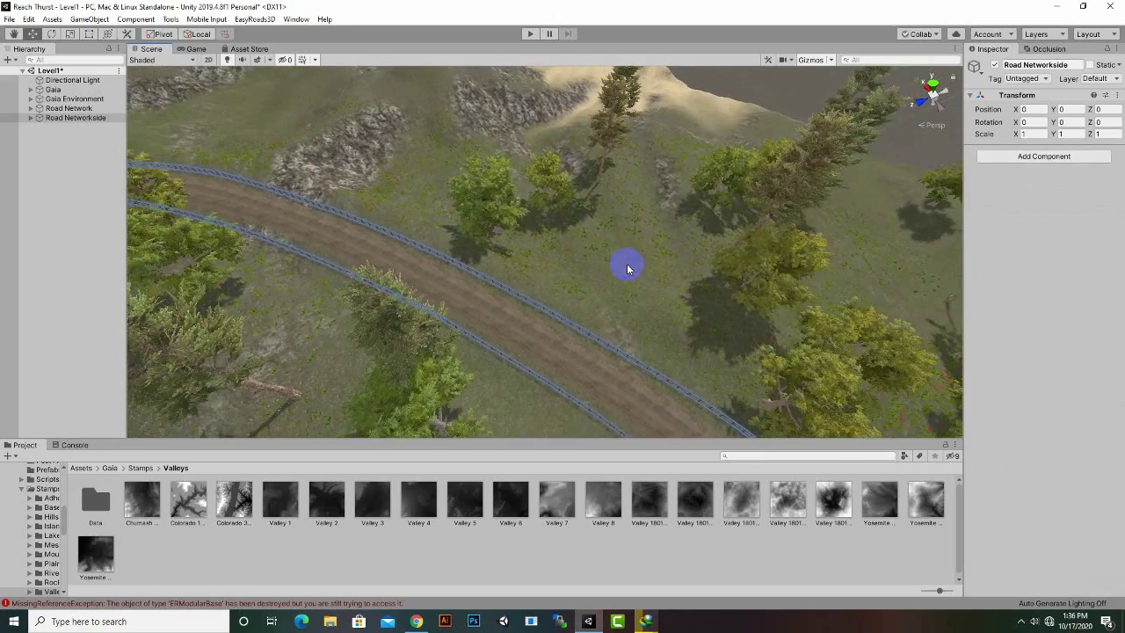
scroll(631, 318, down, 8)
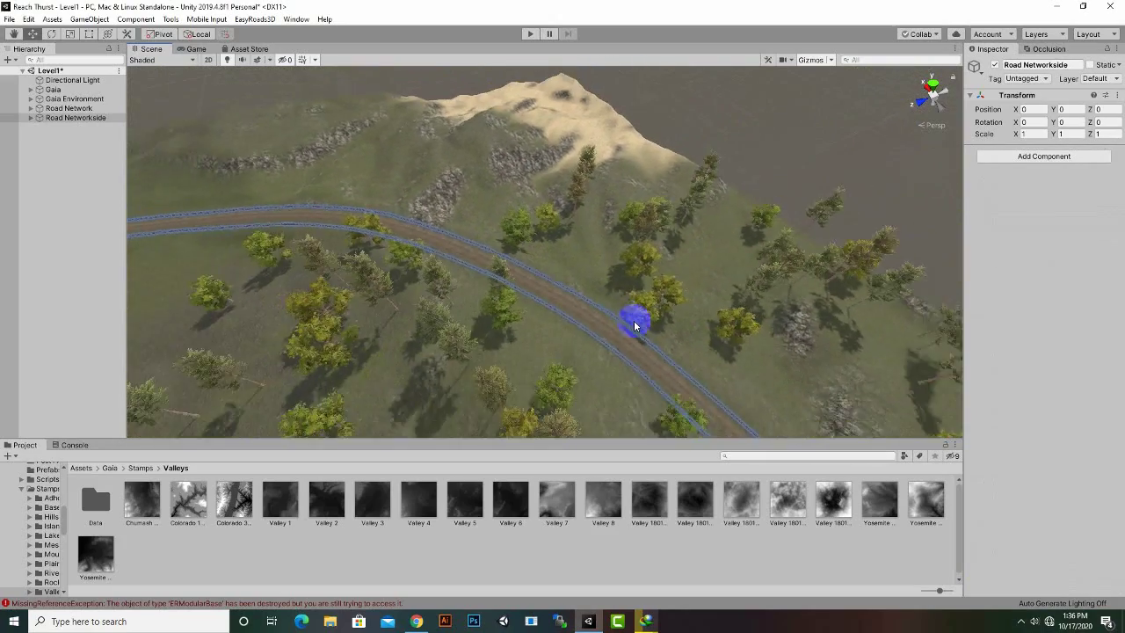
scroll(633, 321, down, 6)
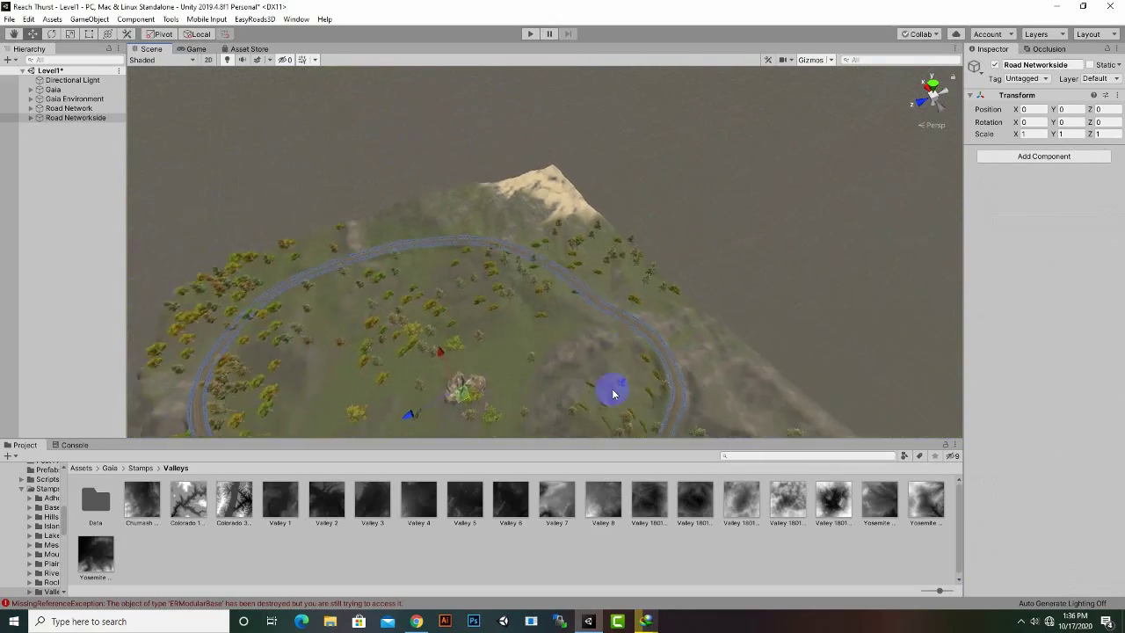
middle_drag(610, 392, 715, 201)
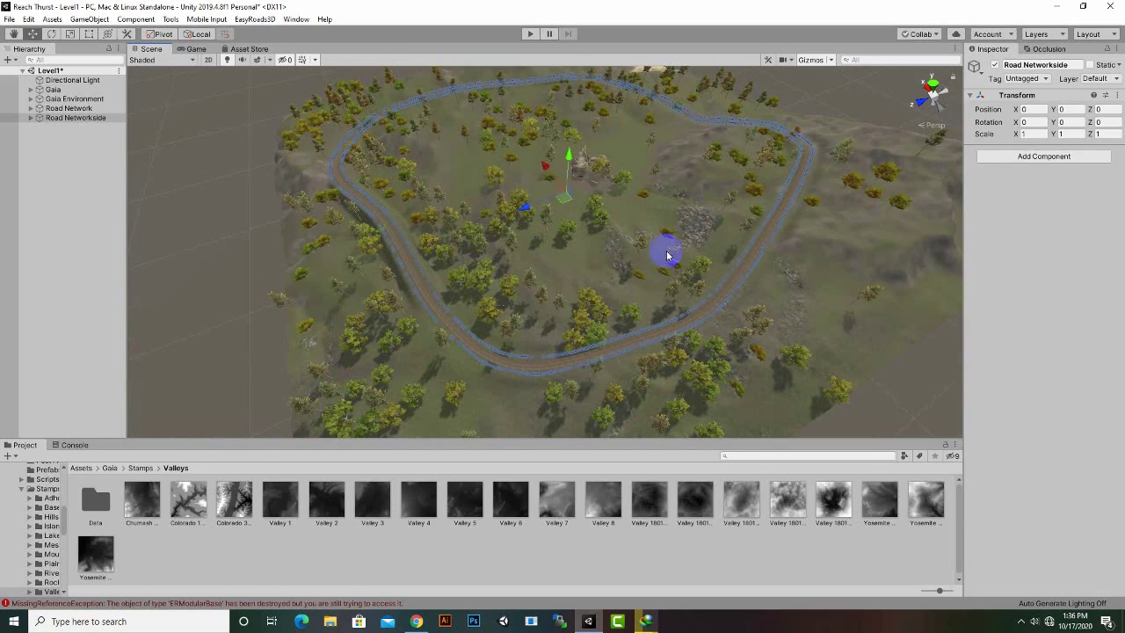
scroll(667, 293, up, 5)
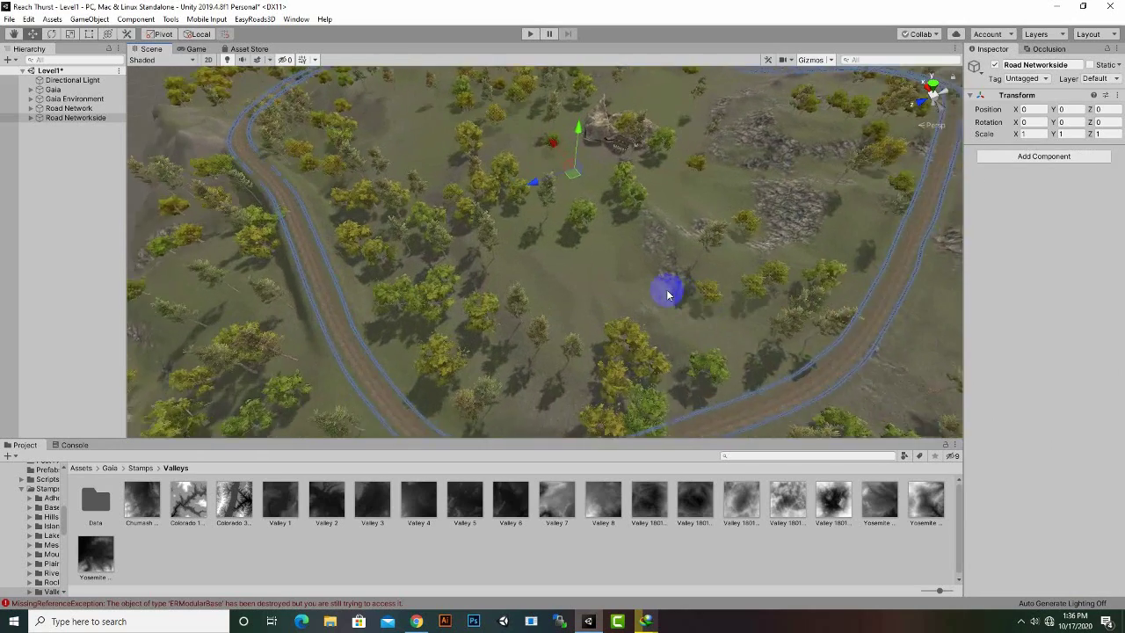
scroll(288, 316, up, 3)
middle_drag(299, 320, 464, 288)
scroll(468, 294, up, 5)
scroll(464, 288, down, 2)
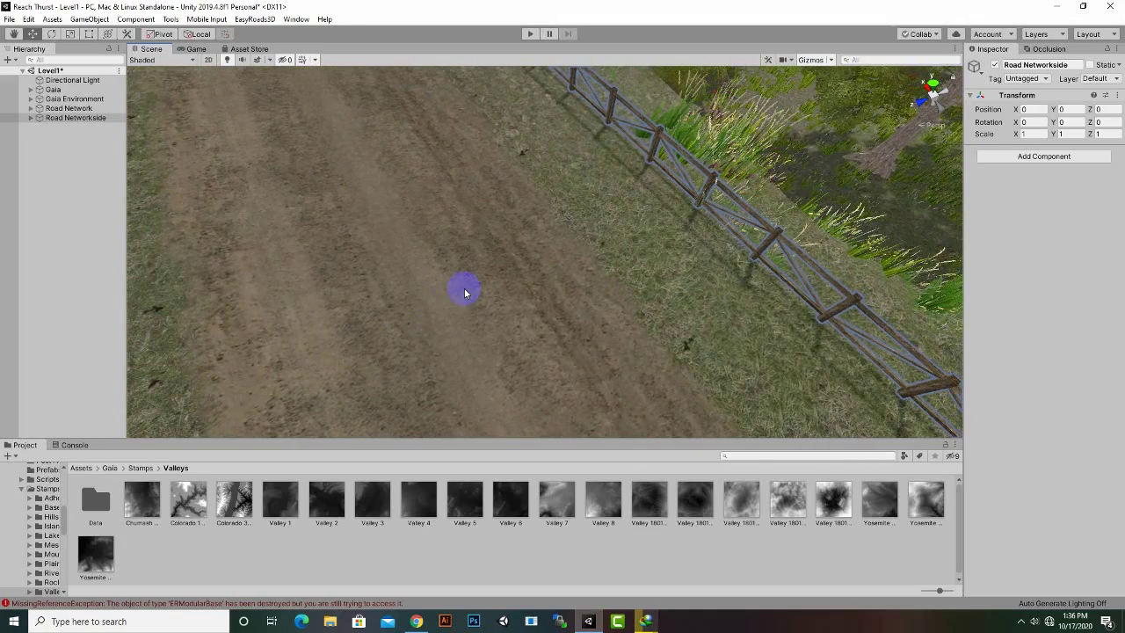
scroll(464, 288, down, 5)
scroll(465, 292, up, 5)
middle_drag(332, 221, 311, 244)
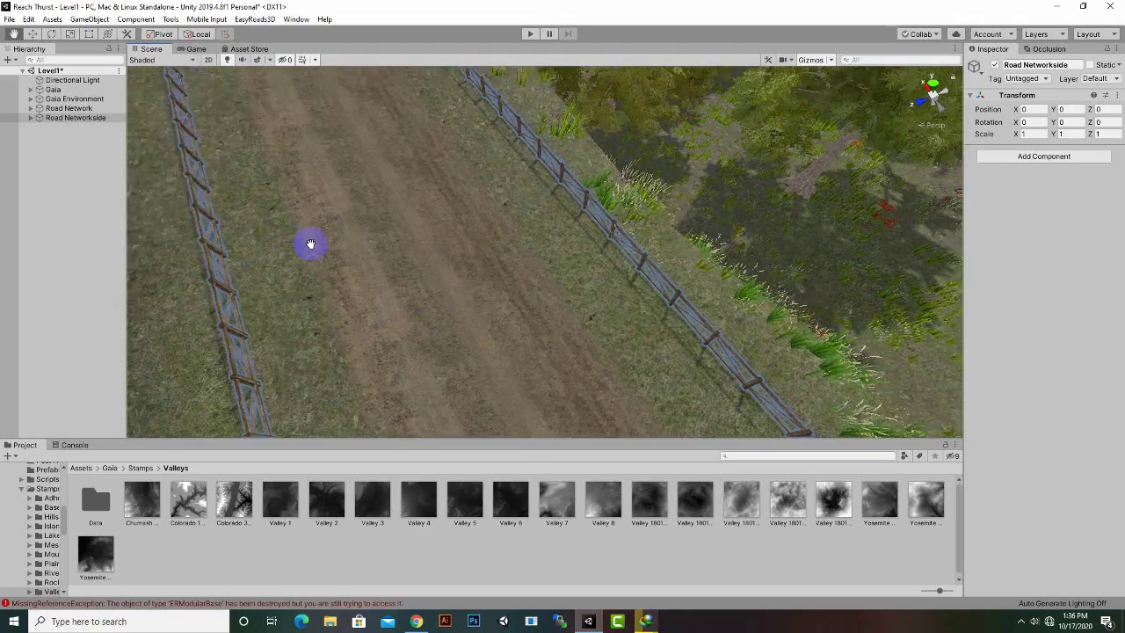
scroll(372, 311, down, 6)
Step: Follow the fenced track around the terrain and inspect the fence line through its bends and straights
middle_drag(372, 311, 469, 460)
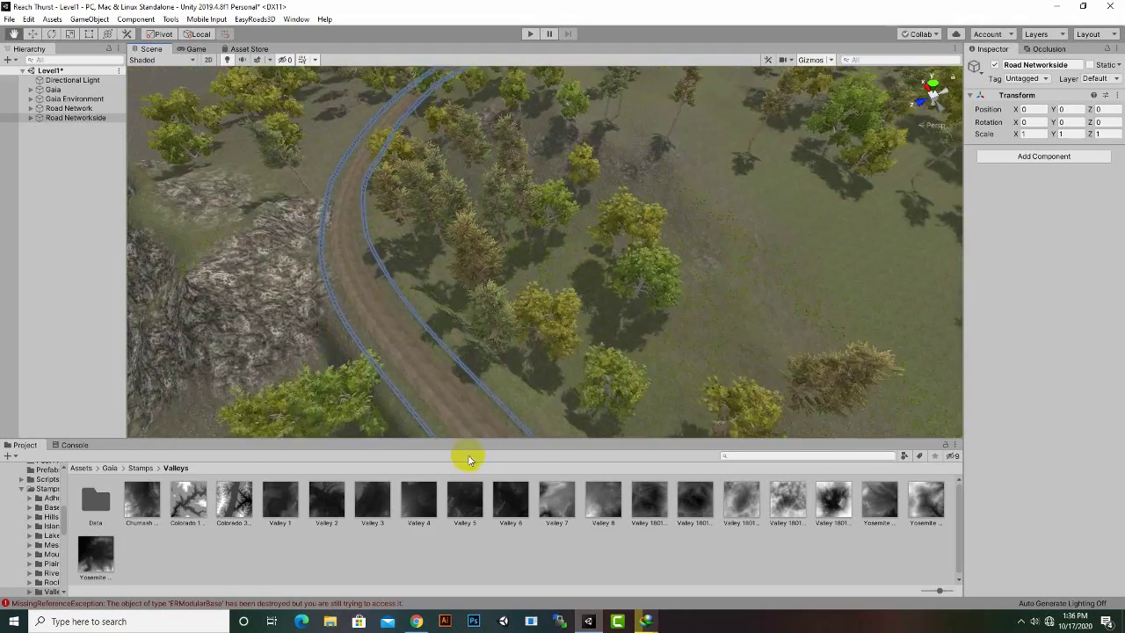
scroll(406, 318, down, 2)
scroll(369, 295, up, 4)
scroll(278, 258, down, 3)
middle_drag(279, 258, 391, 436)
middle_drag(410, 236, 307, 426)
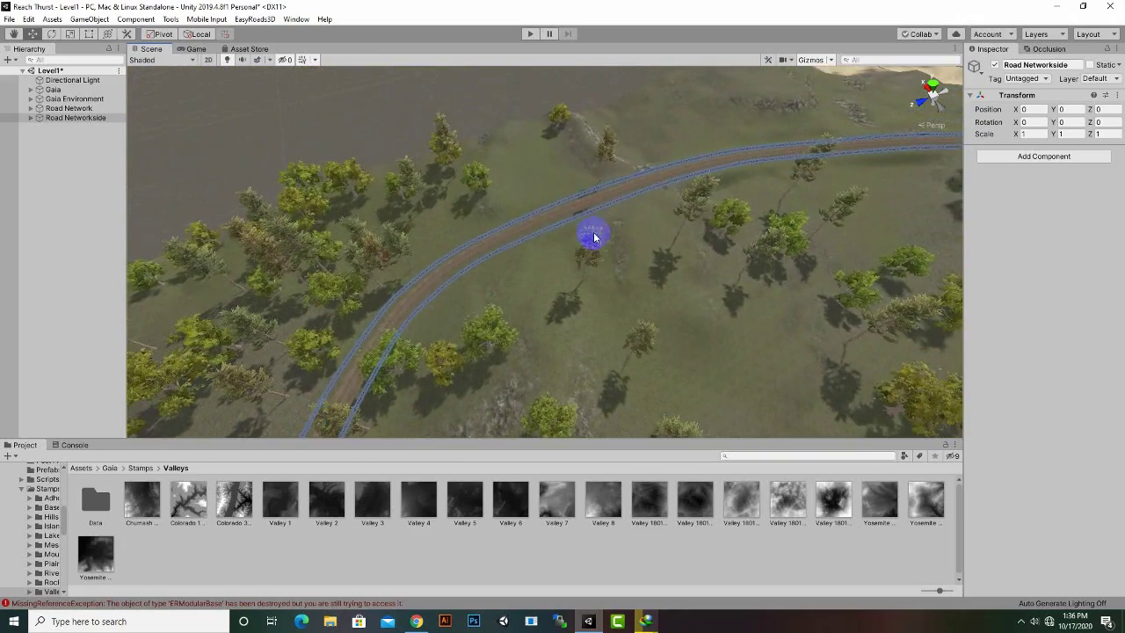
middle_drag(592, 234, 271, 354)
scroll(456, 258, down, 2)
middle_drag(591, 275, 442, 103)
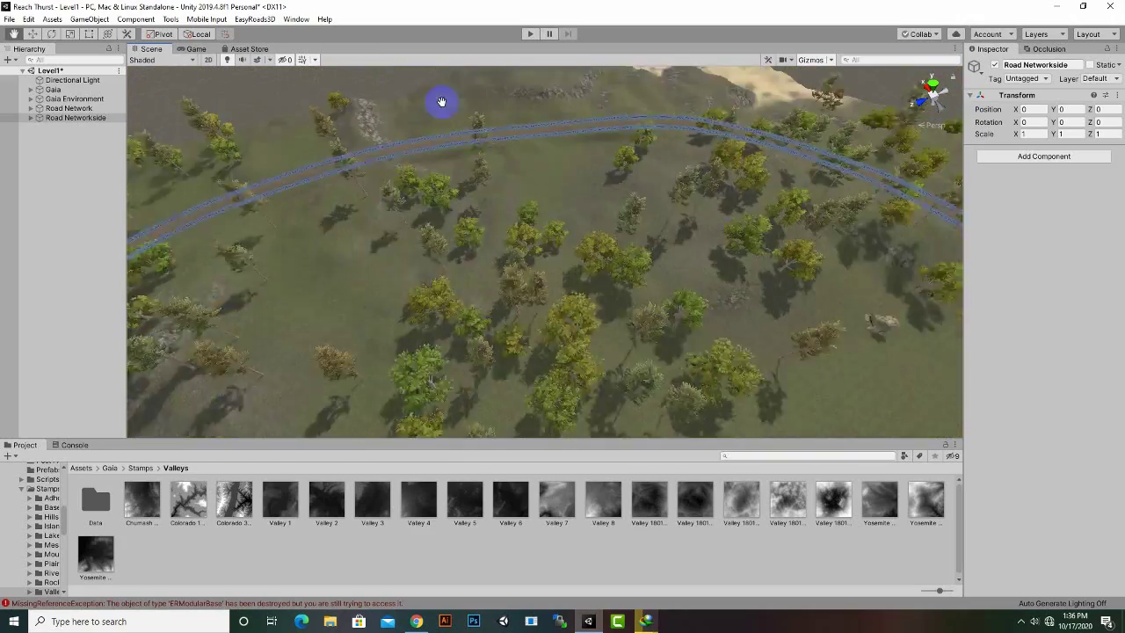
scroll(442, 103, down, 1)
scroll(488, 224, down, 3)
alt+drag(488, 226, 407, 237)
middle_drag(638, 342, 600, 187)
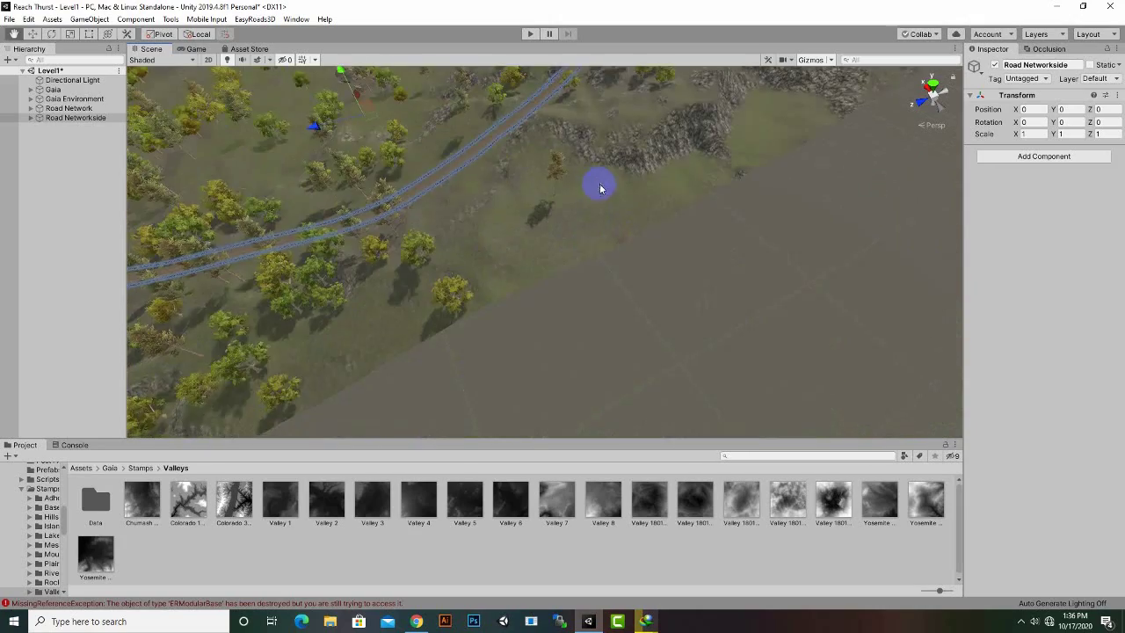
scroll(500, 201, up, 1)
middle_drag(500, 201, 452, 297)
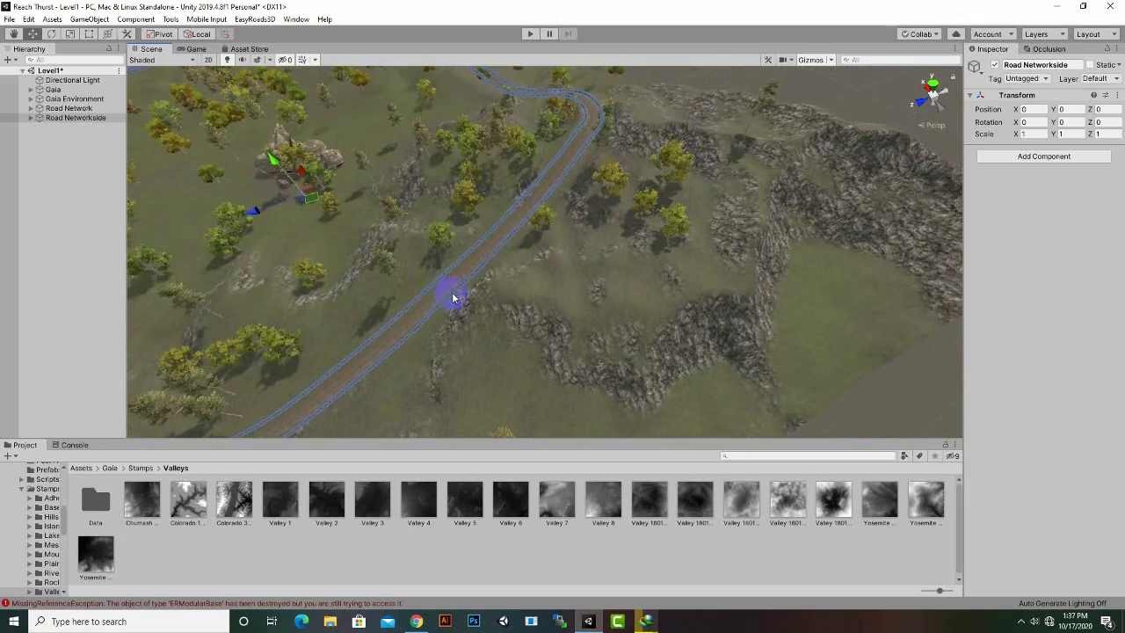
scroll(453, 297, up, 3)
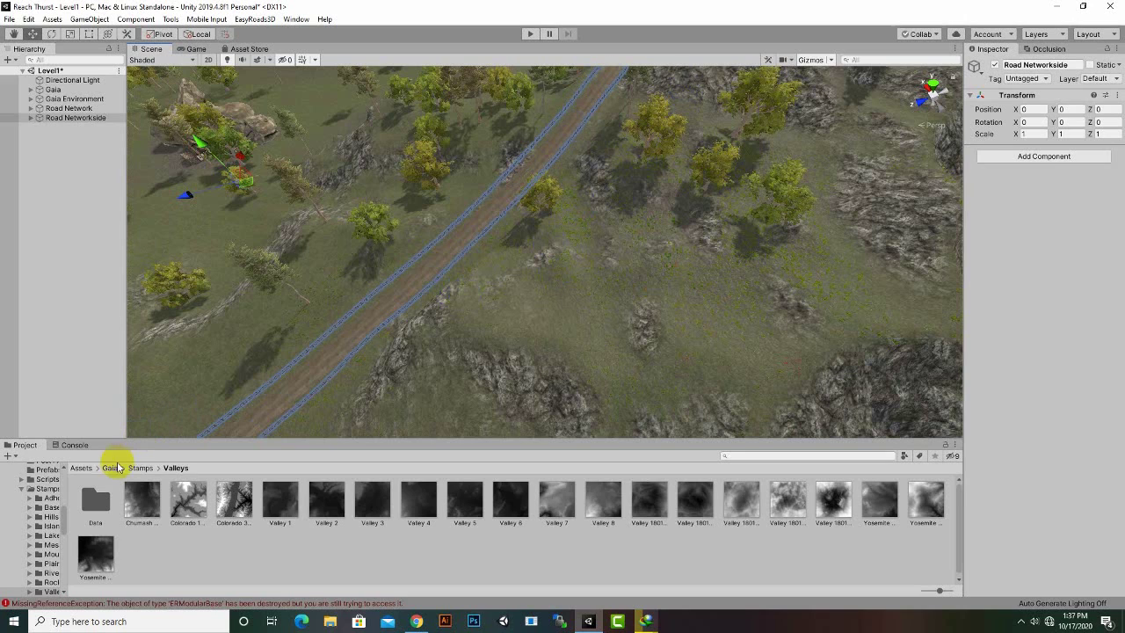
Step: Return to the project's root Assets folder and check the Asset Store for available content
click(110, 468)
click(83, 467)
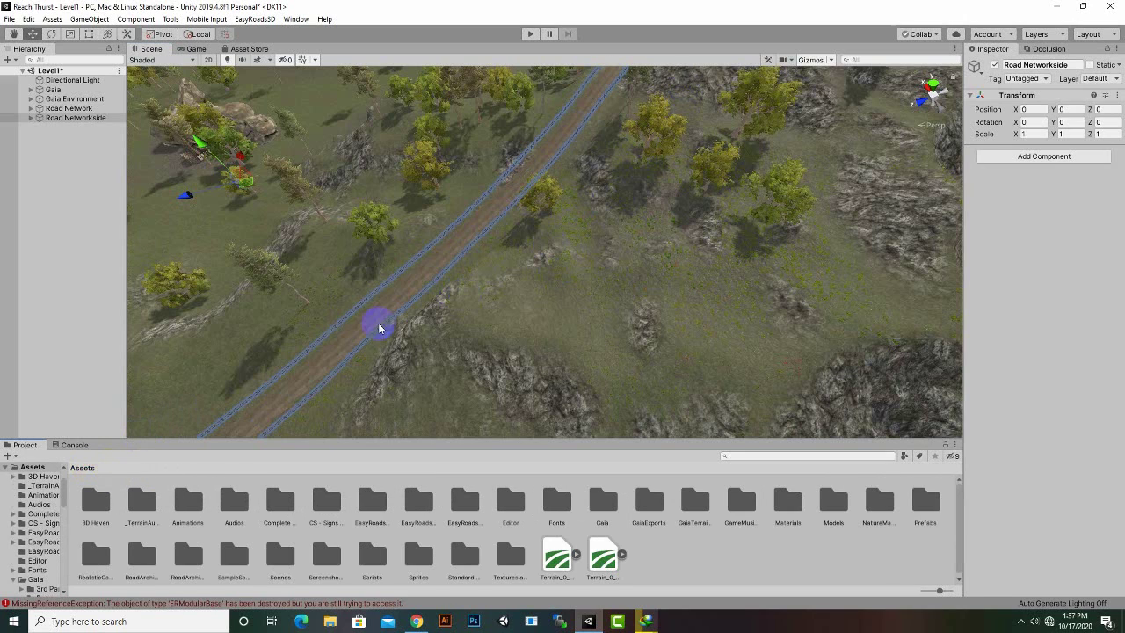
click(249, 50)
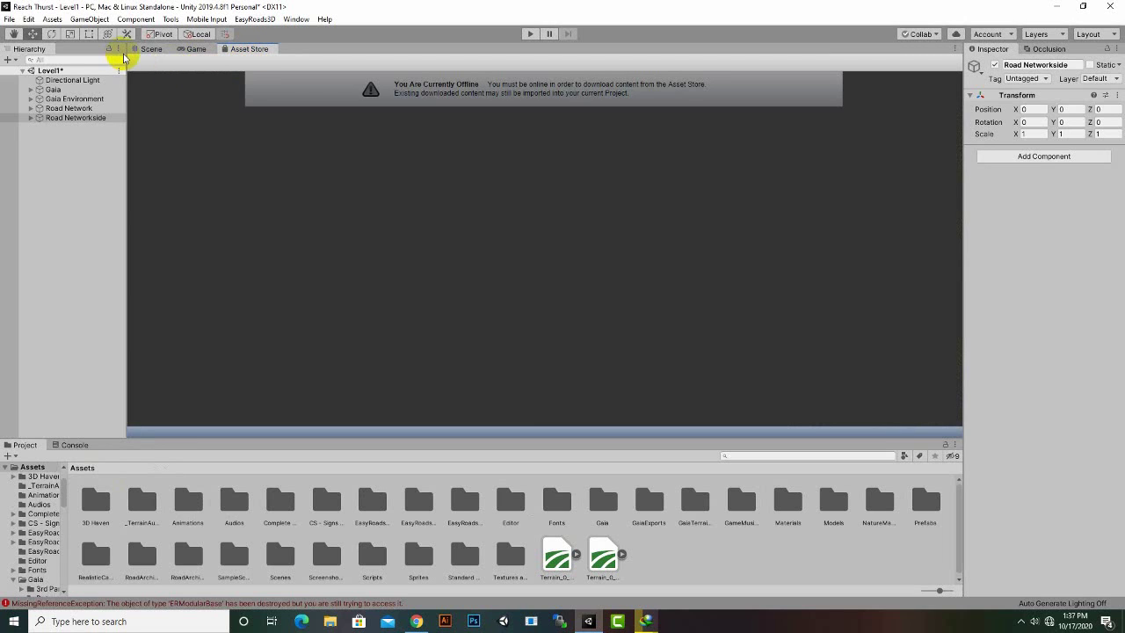
click(146, 50)
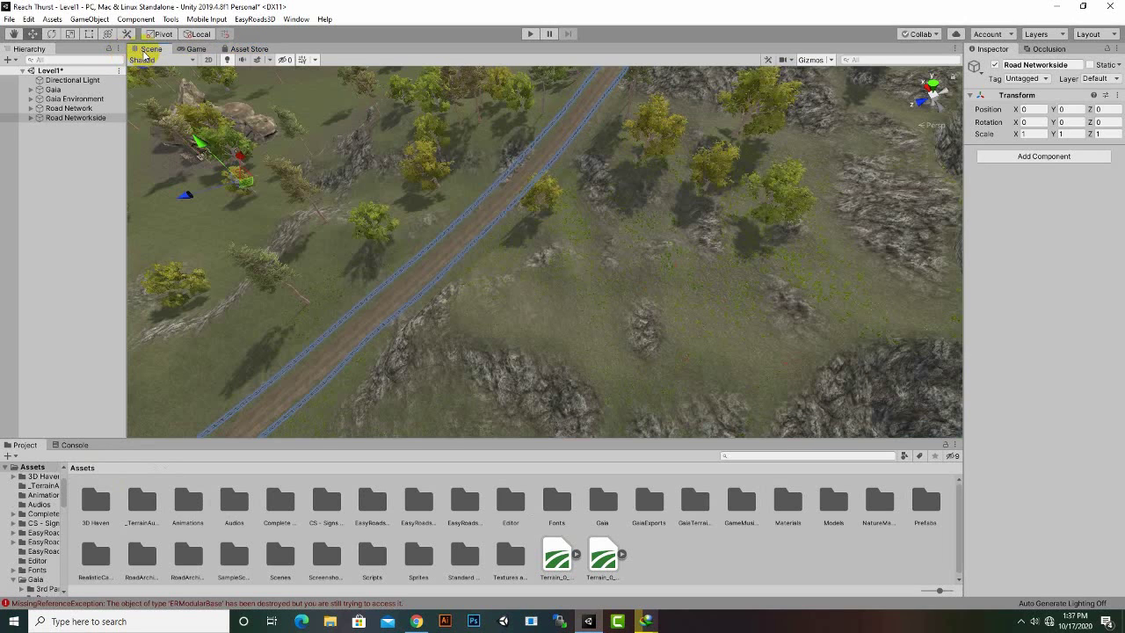
click(249, 49)
click(146, 49)
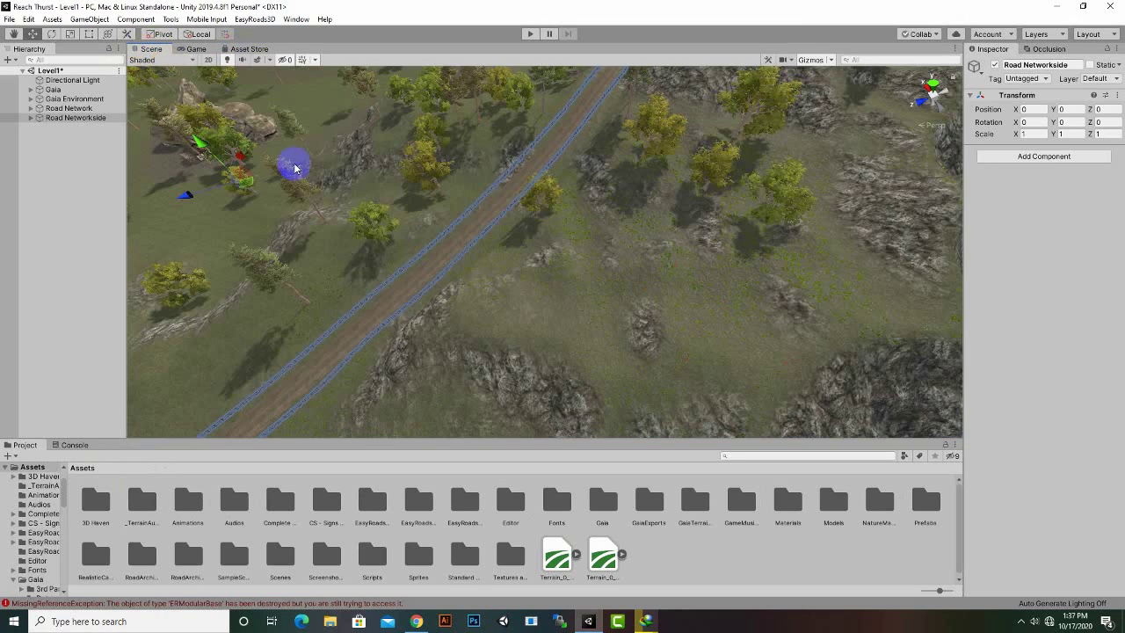
Step: Open the CS - Signs Free folder in the project assets
double_click(343, 509)
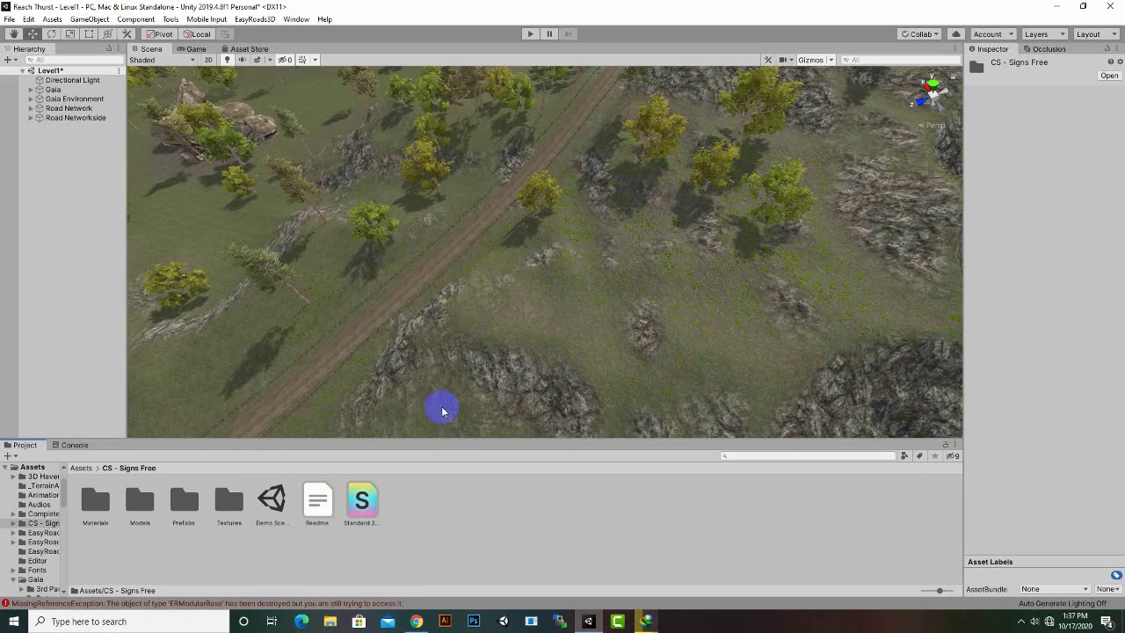
scroll(494, 383, up, 3)
click(160, 504)
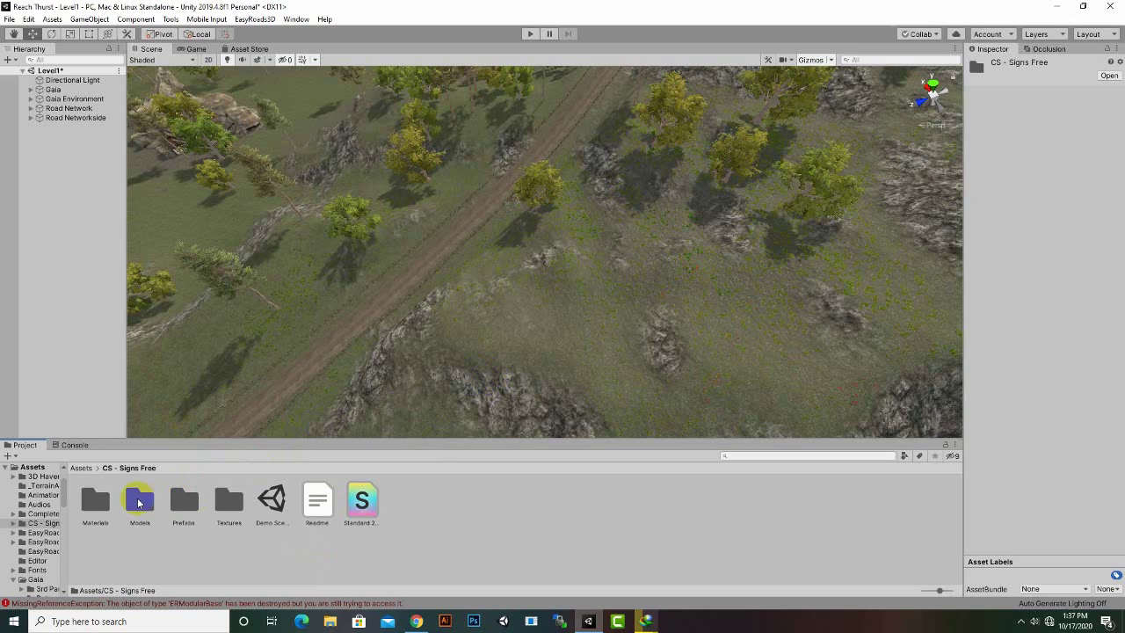
scroll(480, 337, up, 4)
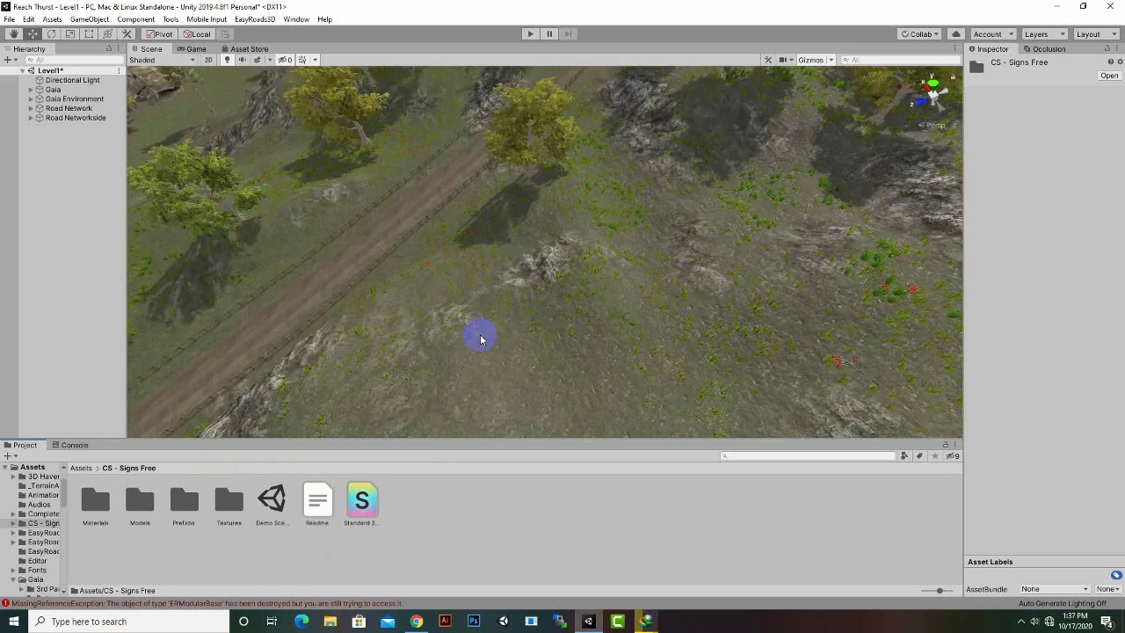
scroll(498, 345, up, 3)
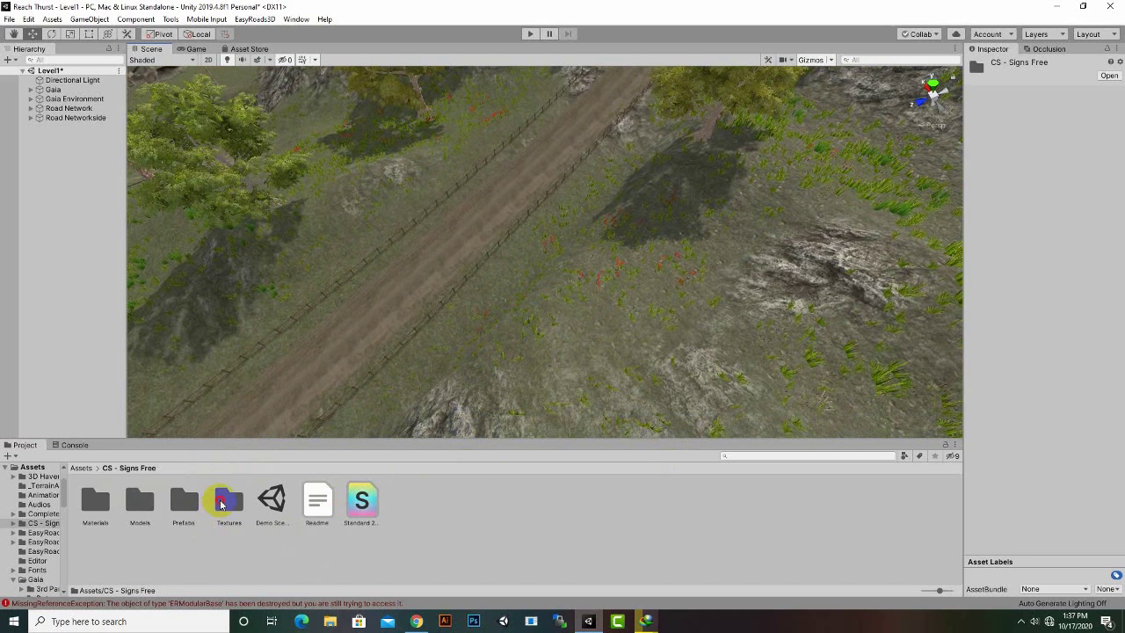
Step: Look through the sign textures and open the Prefabs folder of CS - Signs Free
double_click(224, 501)
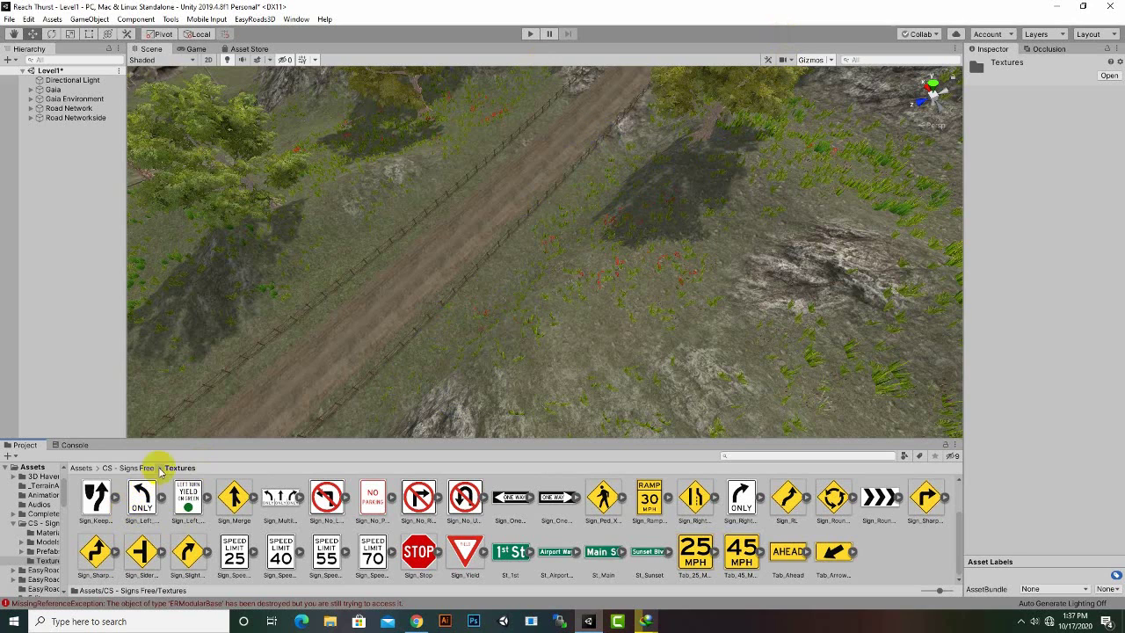
scroll(200, 527, up, 1)
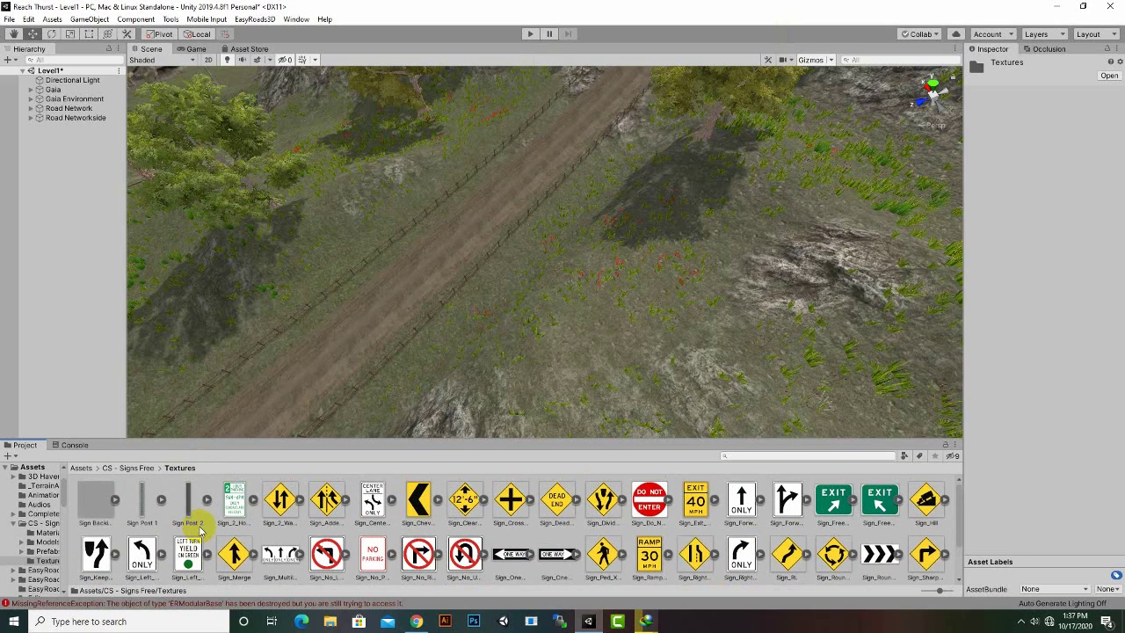
click(146, 470)
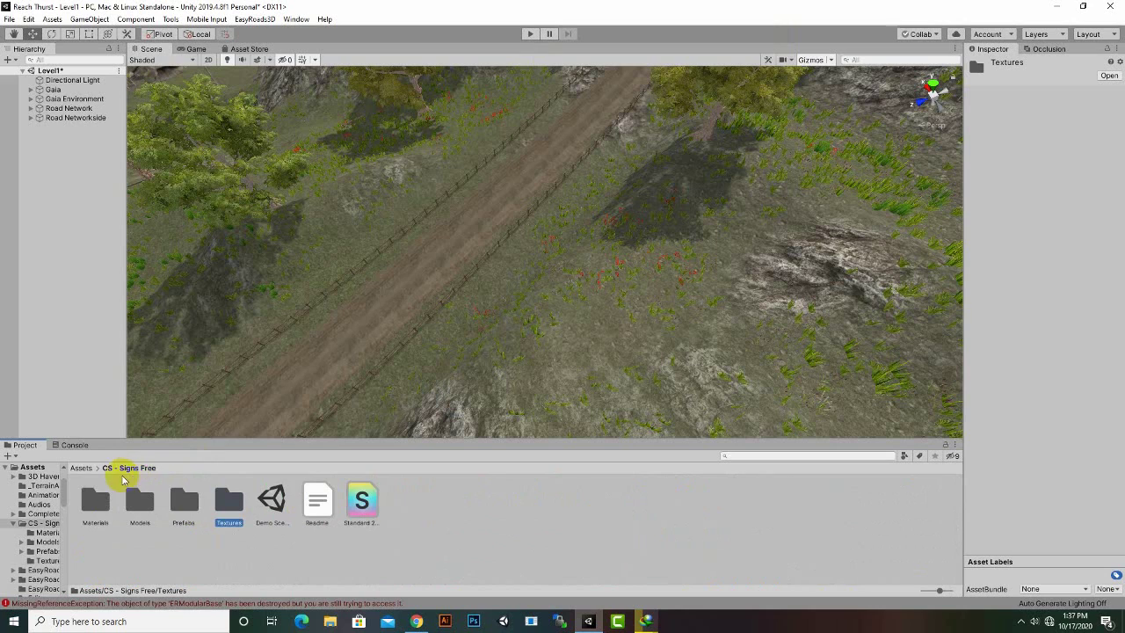
double_click(186, 504)
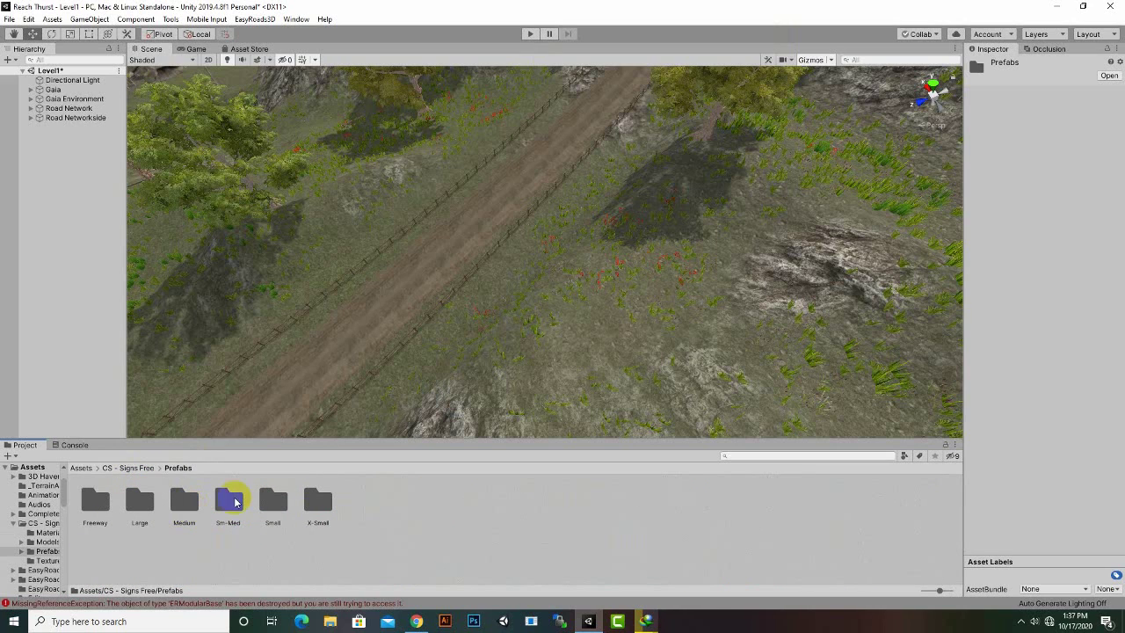
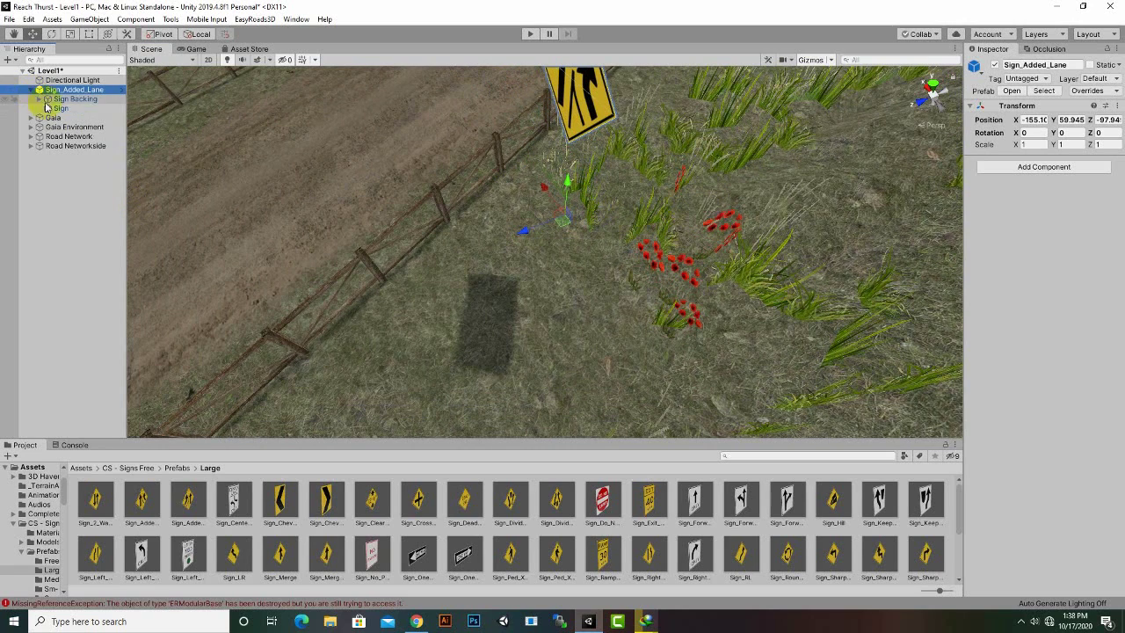
Step: Check the child objects of the Sign_Added_Lane sign and try to delete its Sign Backing child
click(63, 98)
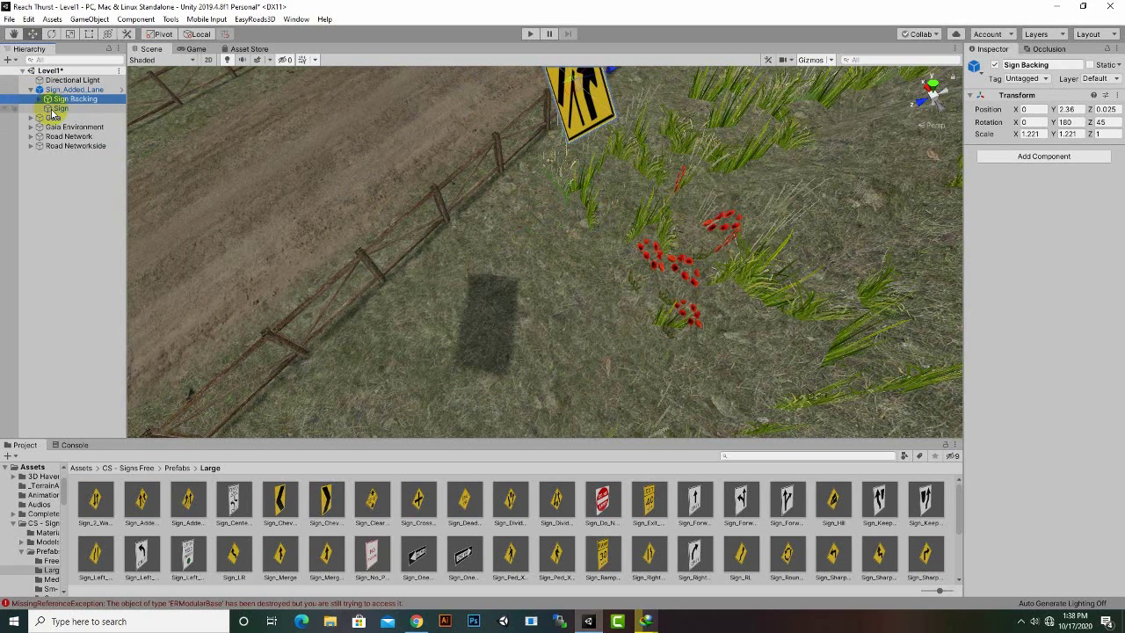
click(56, 108)
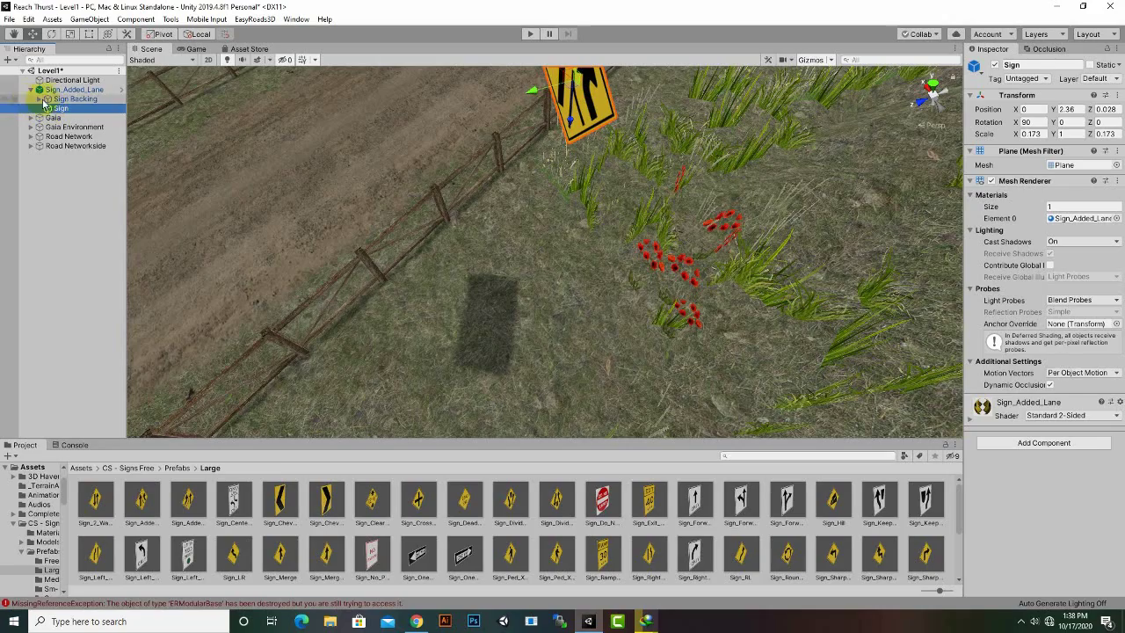
click(66, 98)
middle_drag(551, 167, 555, 160)
scroll(564, 189, down, 3)
right_drag(563, 190, 620, 211)
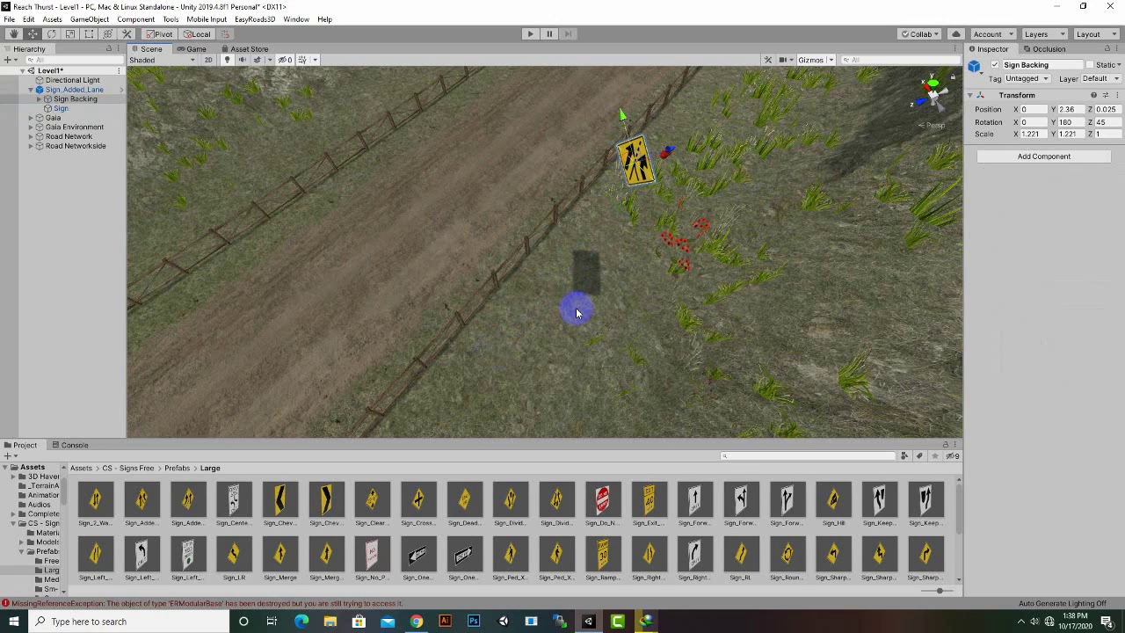
key(Delete)
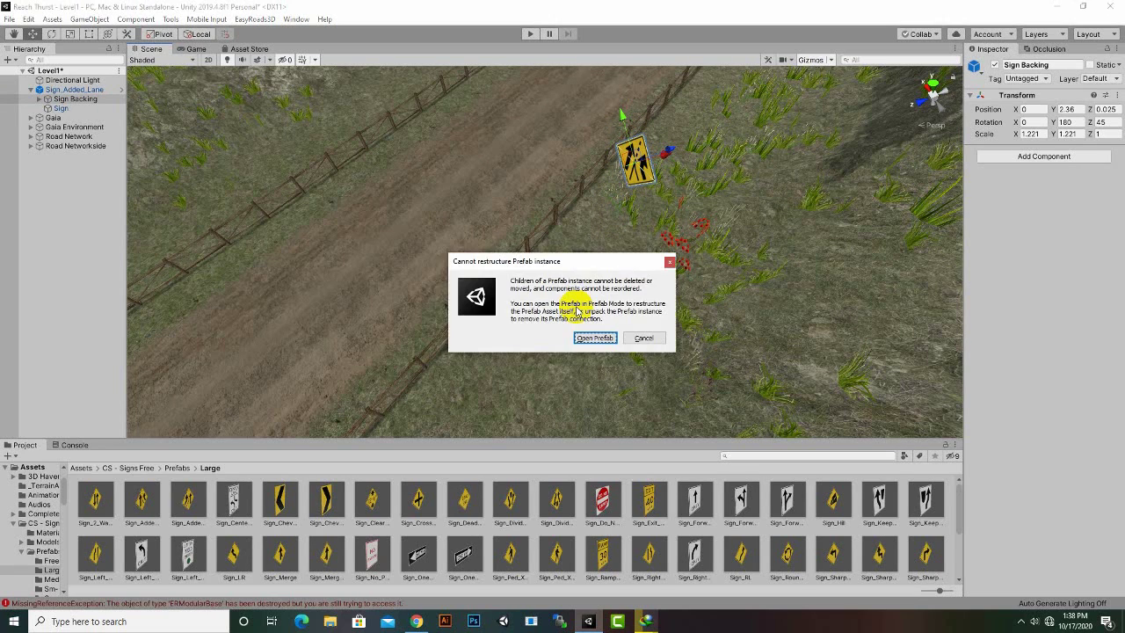
click(643, 338)
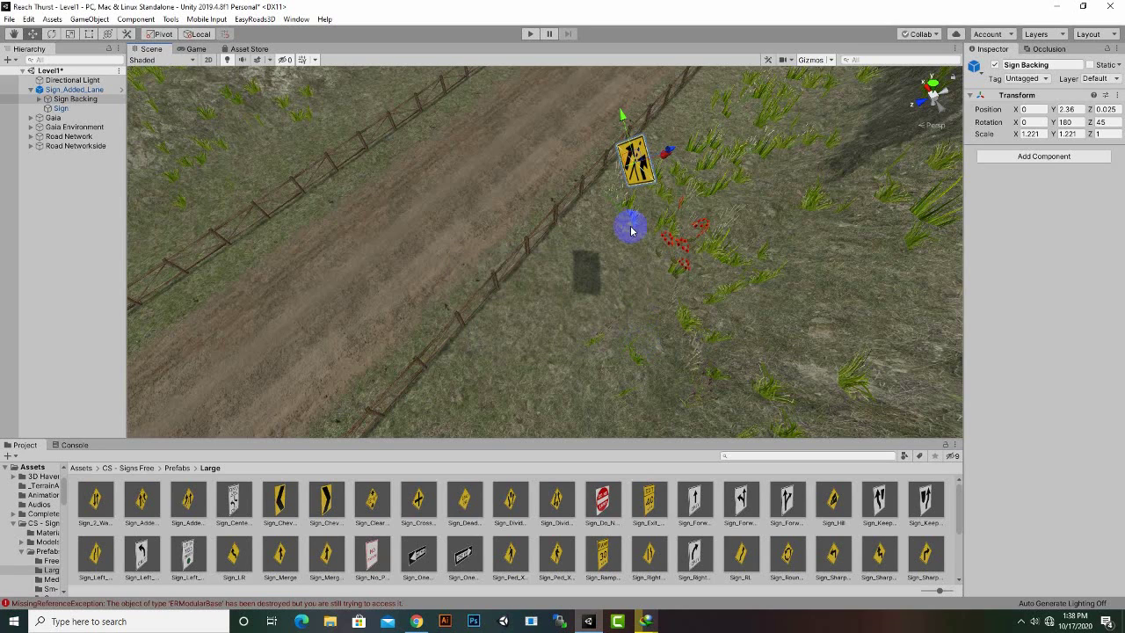
Step: Delete the Sign_Added_Lane sign from the scene and try out a forward-arrow sign prefab beside the fence
click(74, 90)
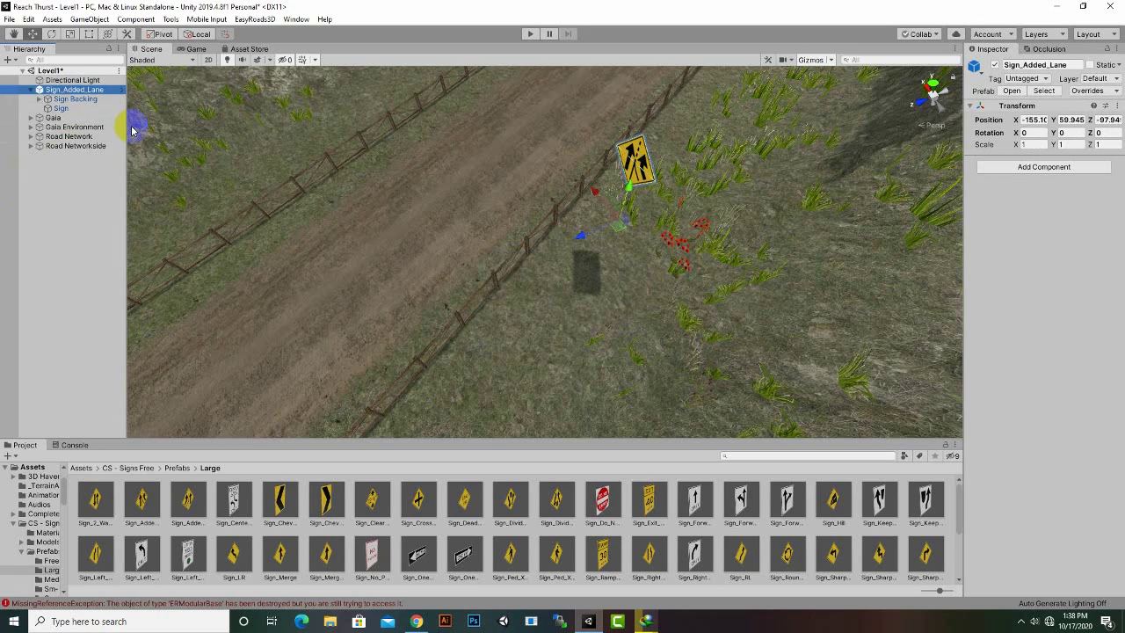
key(Delete)
click(786, 501)
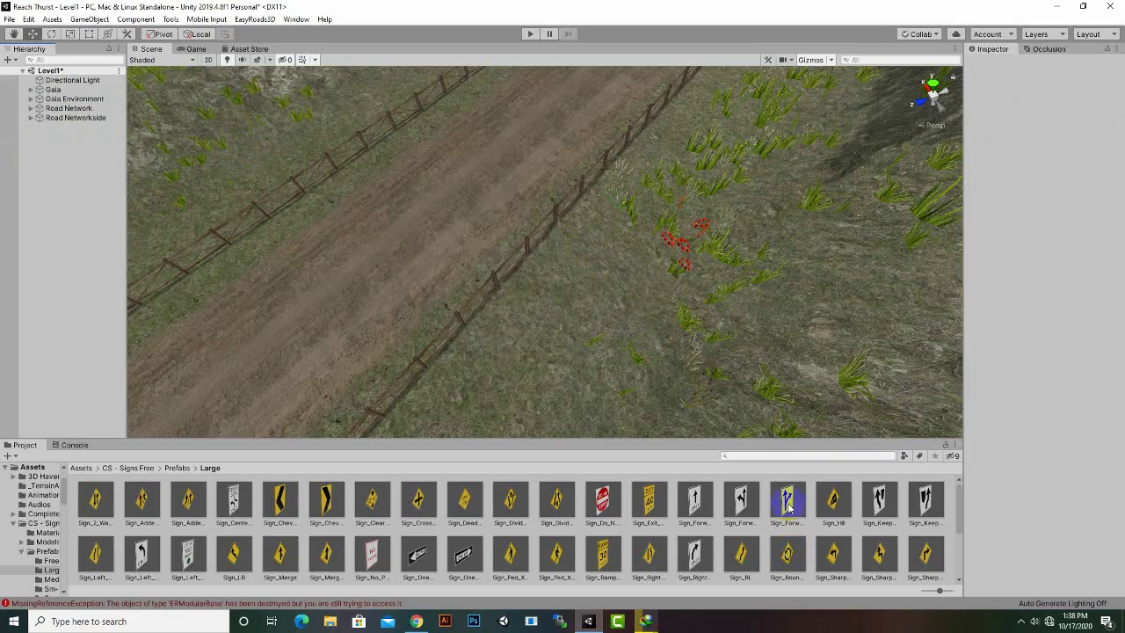
drag(788, 506, 650, 180)
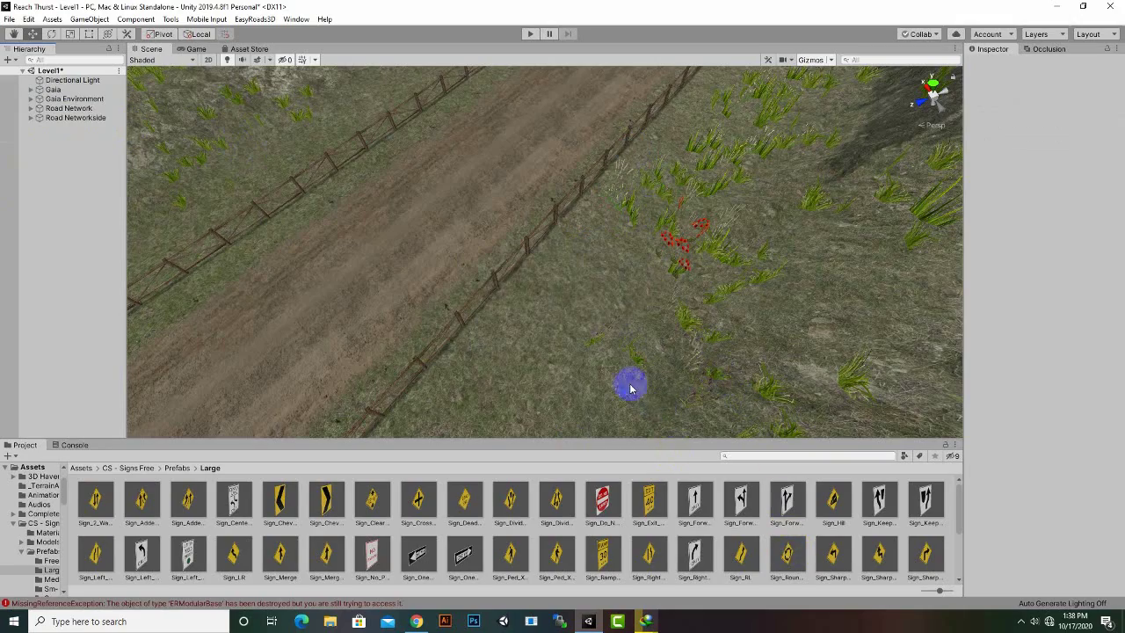
Step: Survey the fenced track for a bend suited to a road sign and examine that bend up close
scroll(627, 385, down, 10)
middle_drag(587, 380, 568, 450)
scroll(605, 352, up, 5)
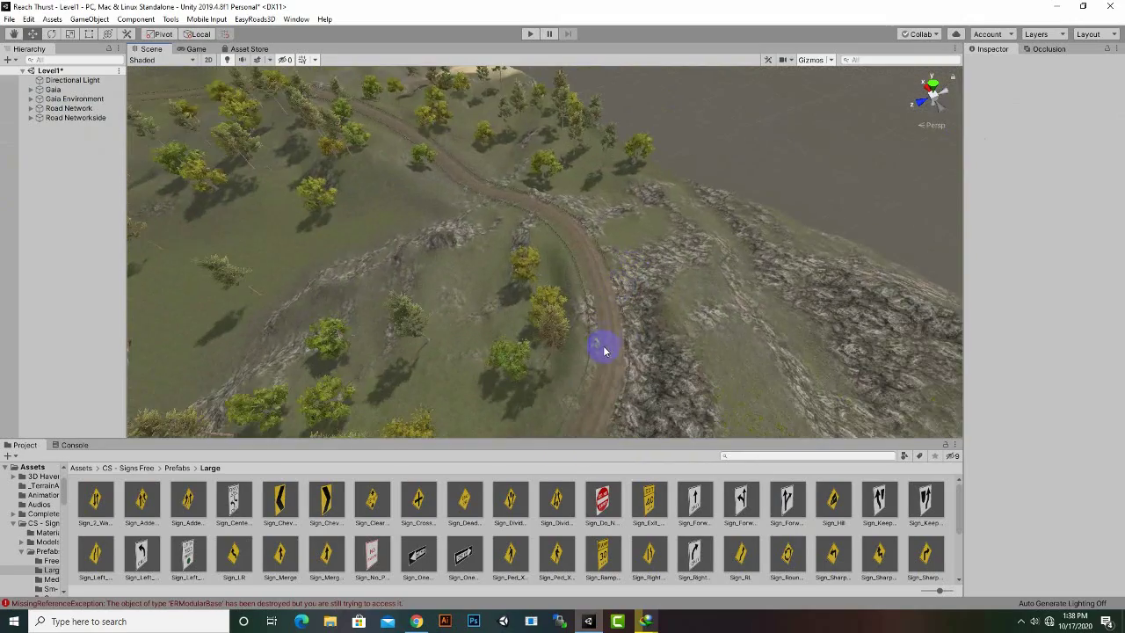
middle_drag(605, 352, 600, 241)
scroll(618, 264, up, 2)
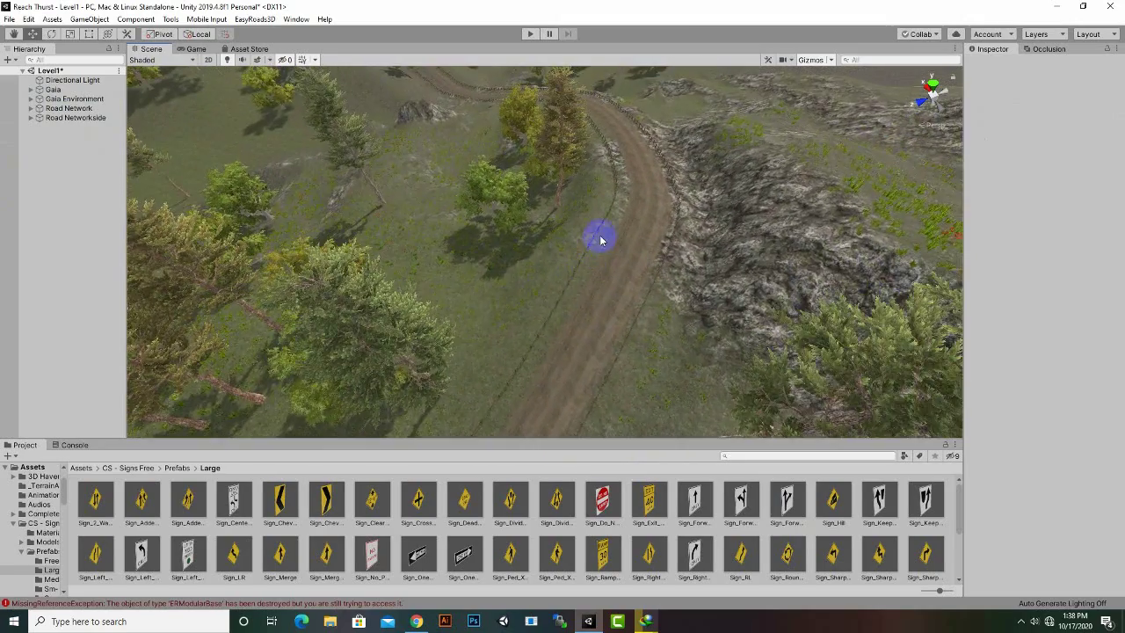
scroll(601, 241, up, 2)
middle_drag(583, 203, 577, 211)
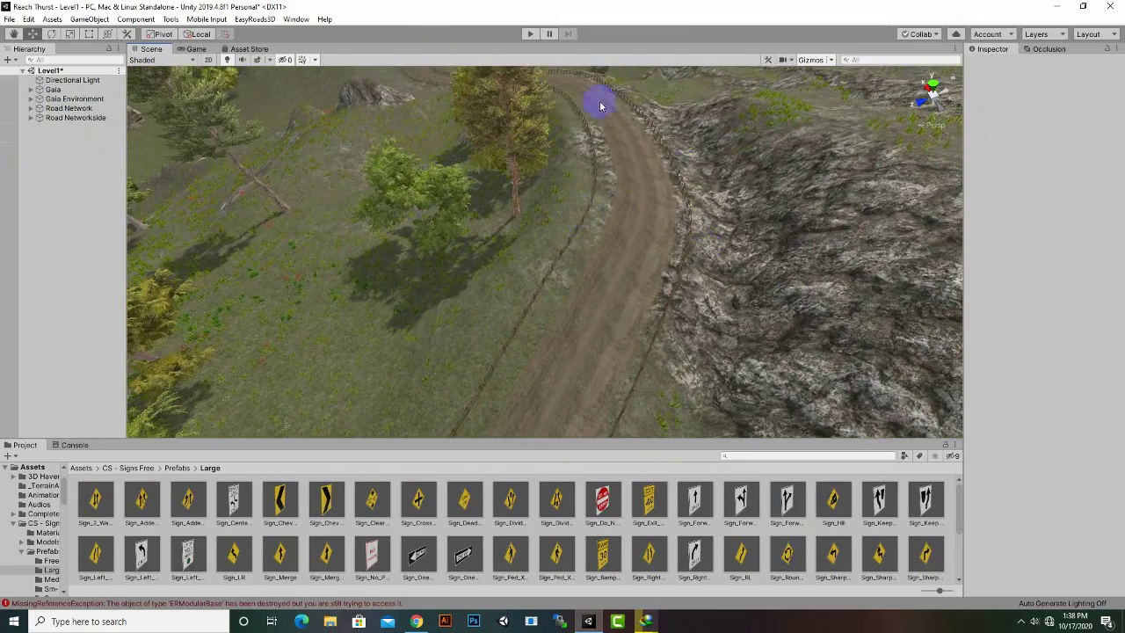
scroll(645, 311, down, 5)
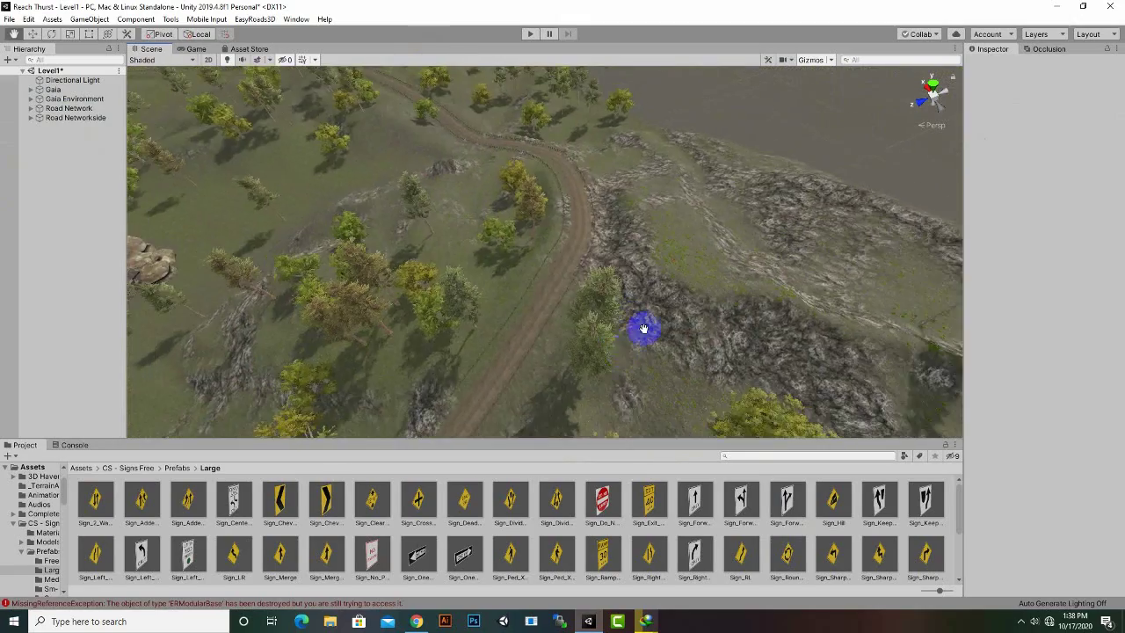
middle_drag(642, 328, 645, 276)
scroll(645, 276, up, 3)
scroll(597, 343, down, 6)
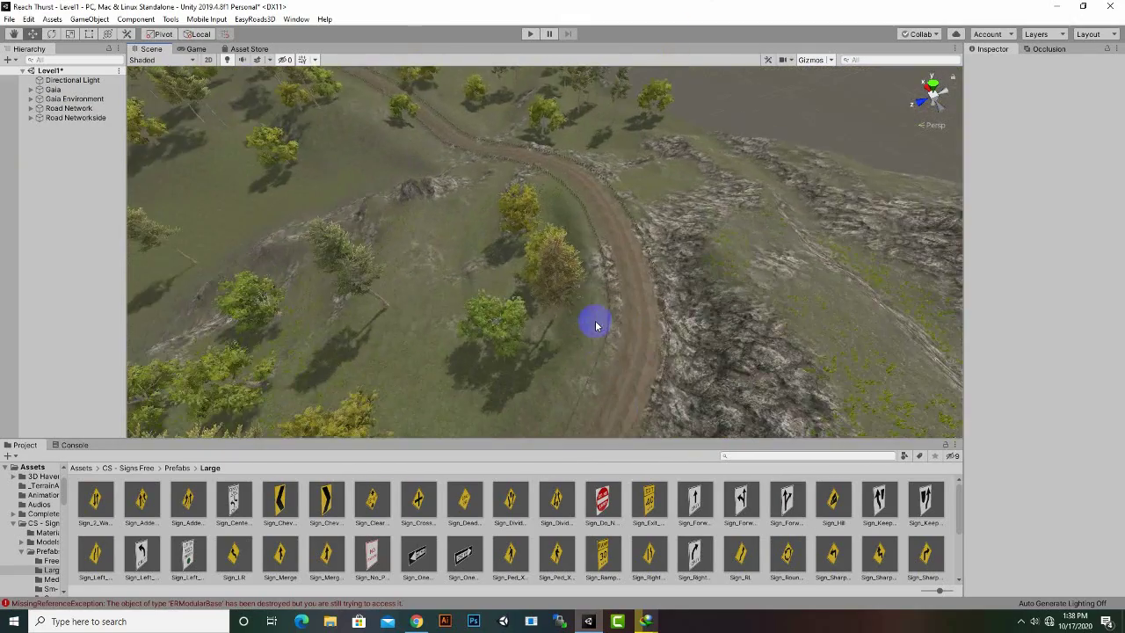
scroll(596, 326, up, 10)
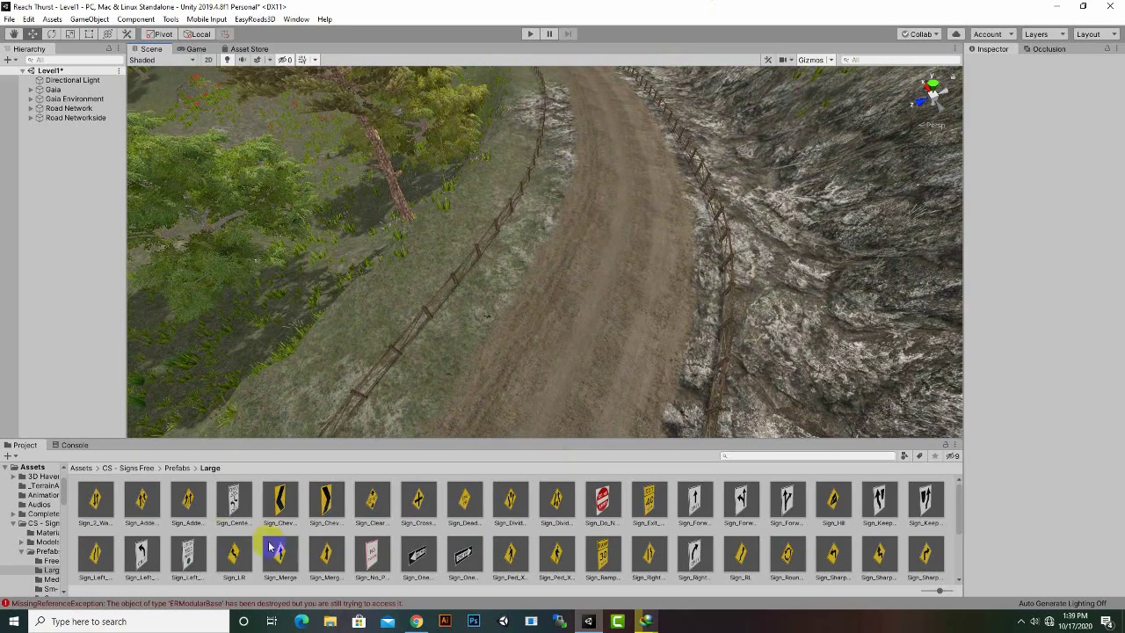
Step: Try placing the large left-pointing chevron sign next to the fence on the grassy side of the bend
drag(284, 522, 530, 158)
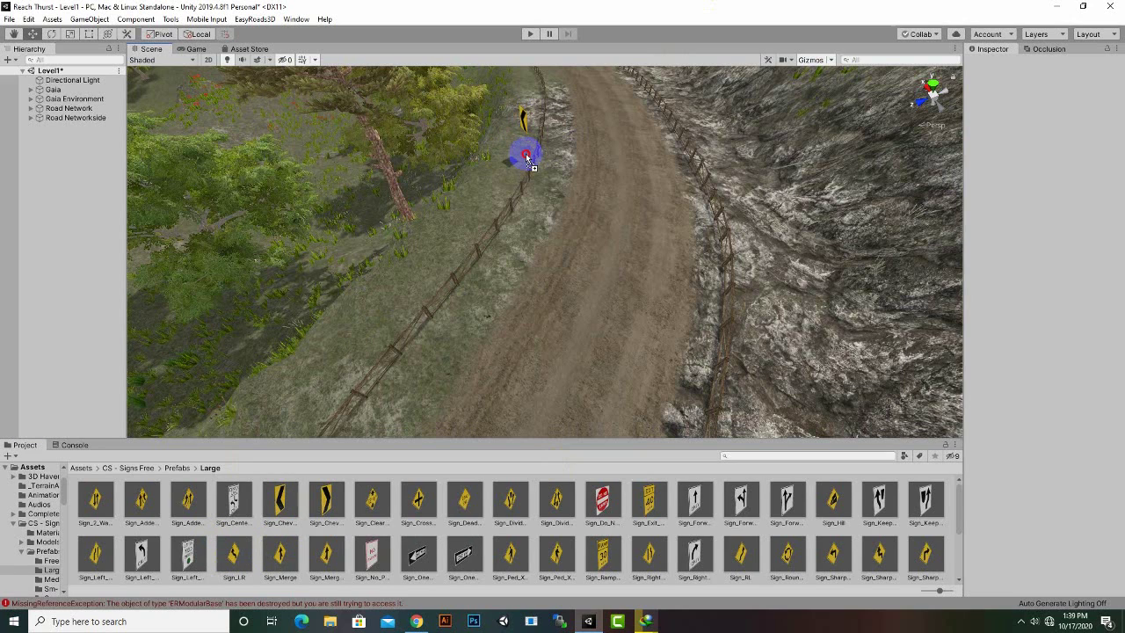
drag(522, 162, 520, 176)
key(ctrl+z)
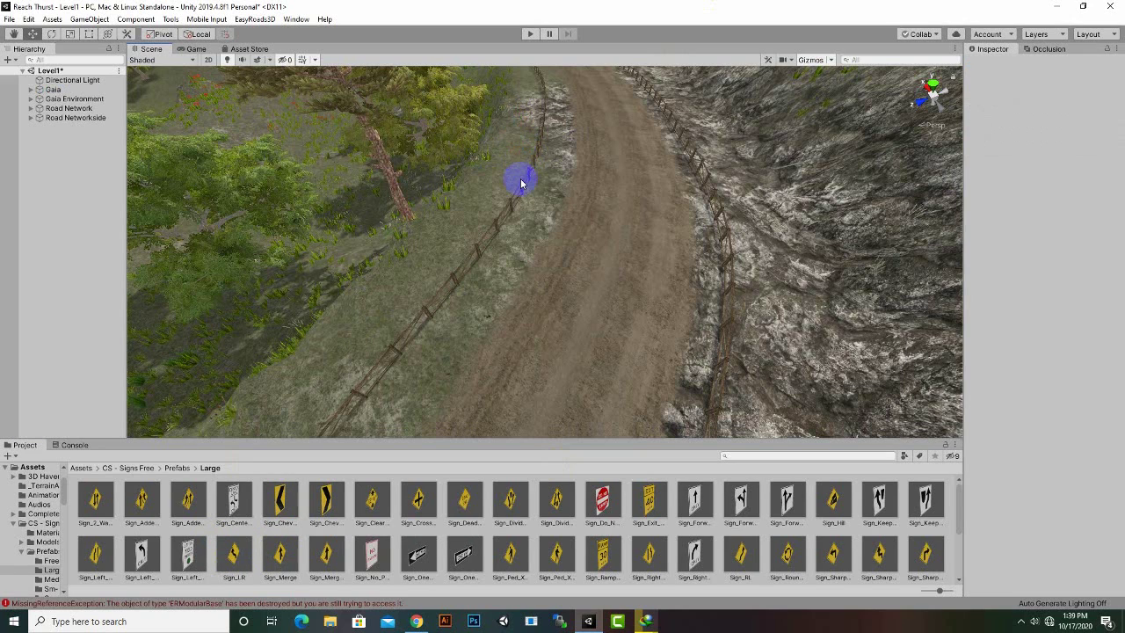
Step: Place the large Sign_Left_Turn_Only prefab next to the fence on the grassy side of the bend
drag(141, 552, 502, 230)
scroll(507, 259, up, 3)
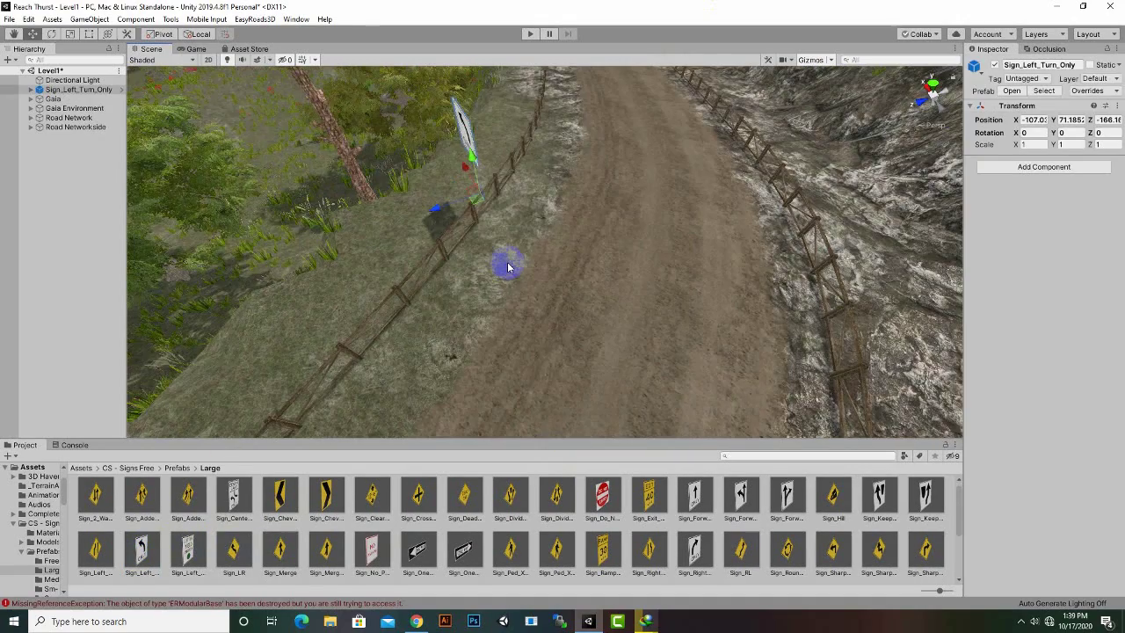
mouse_move(499, 260)
middle_down()
mouse_move(518, 266)
mouse_move(502, 271)
middle_up()
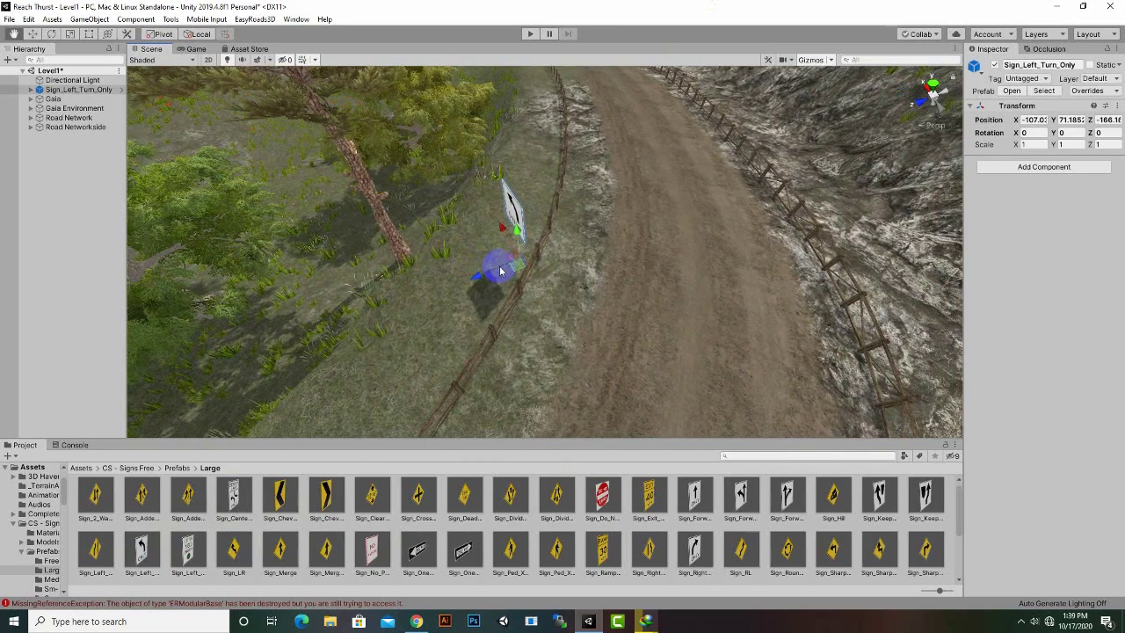
Step: Rotate the left-turn sign to about -68.38° around Y to face along the track, and shift it slightly beside the fence
click(51, 34)
scroll(692, 341, up, 4)
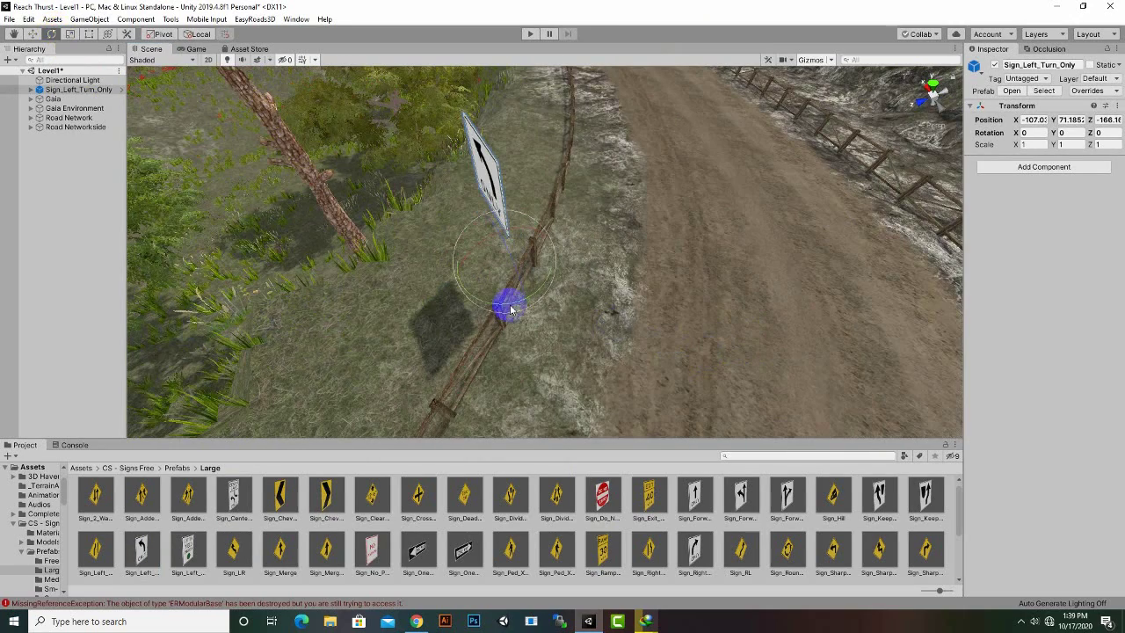
drag(503, 306, 602, 292)
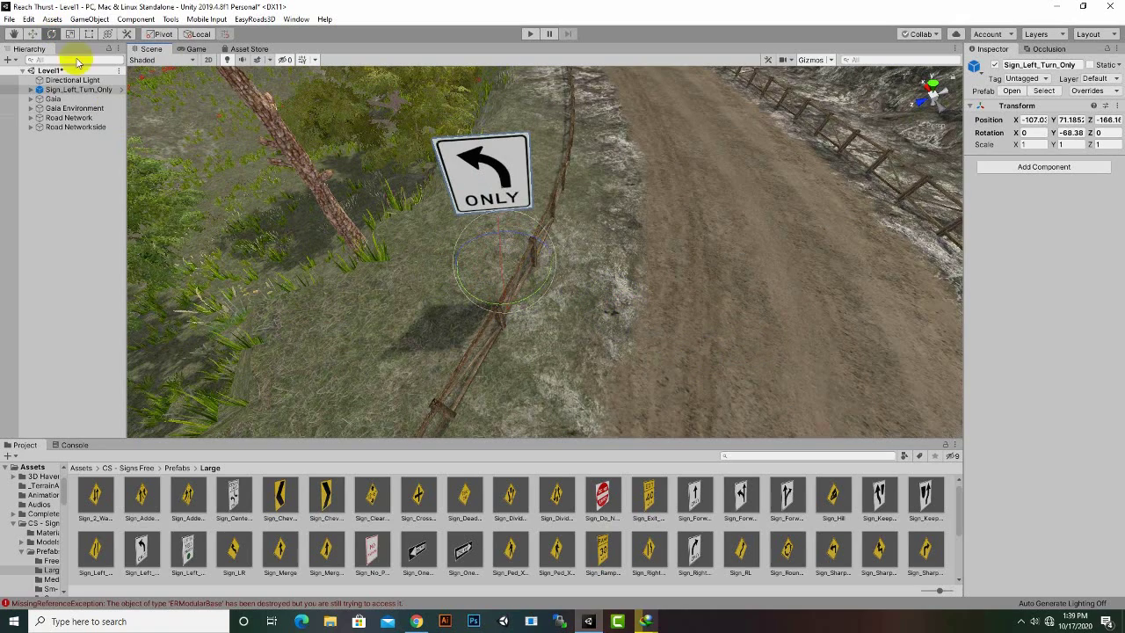
click(32, 33)
drag(513, 293, 432, 269)
scroll(567, 293, down, 3)
mouse_move(584, 292)
right_down()
mouse_move(592, 283)
mouse_move(578, 286)
right_up()
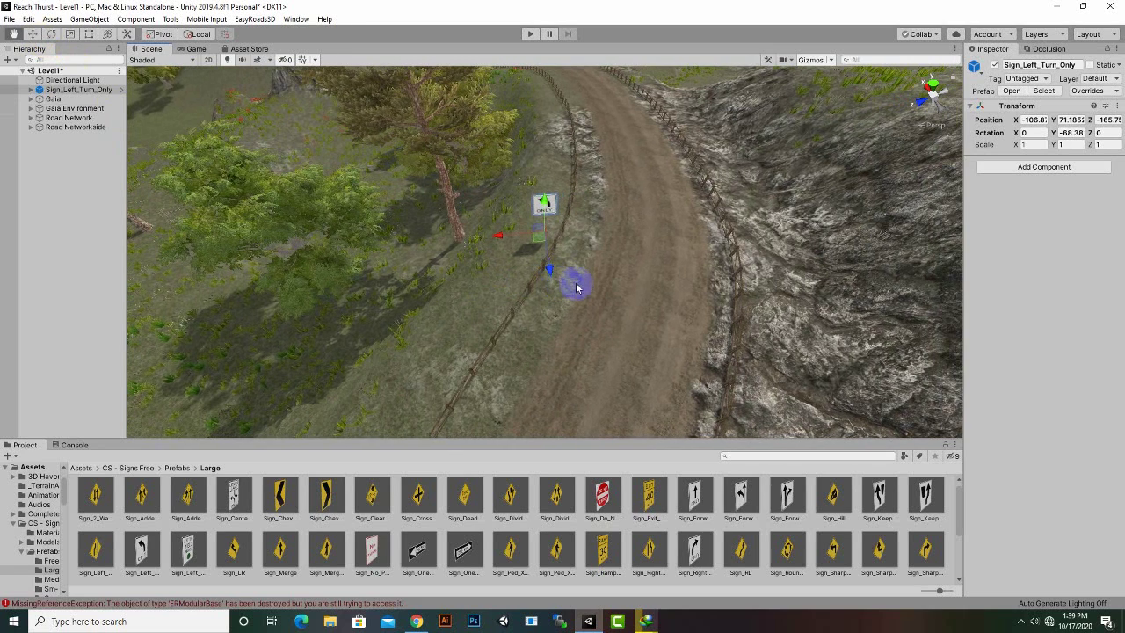
Step: Add a 3D cube as a child of the Sign_Left_Turn_Only object and frame it in the scene
right_click(44, 89)
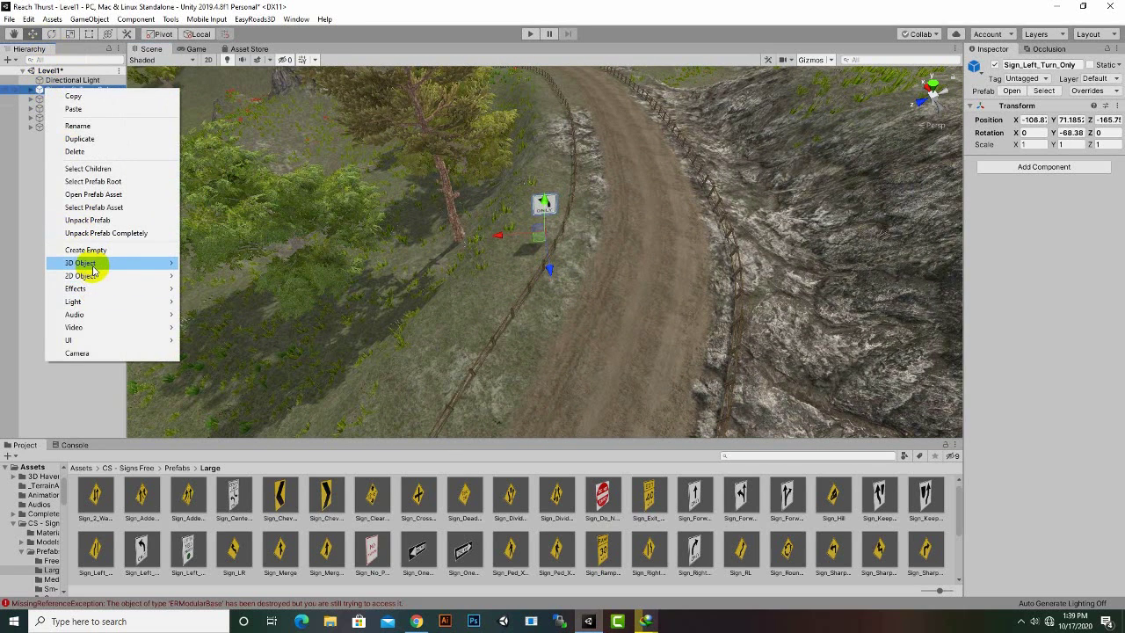
mouse_move(154, 263)
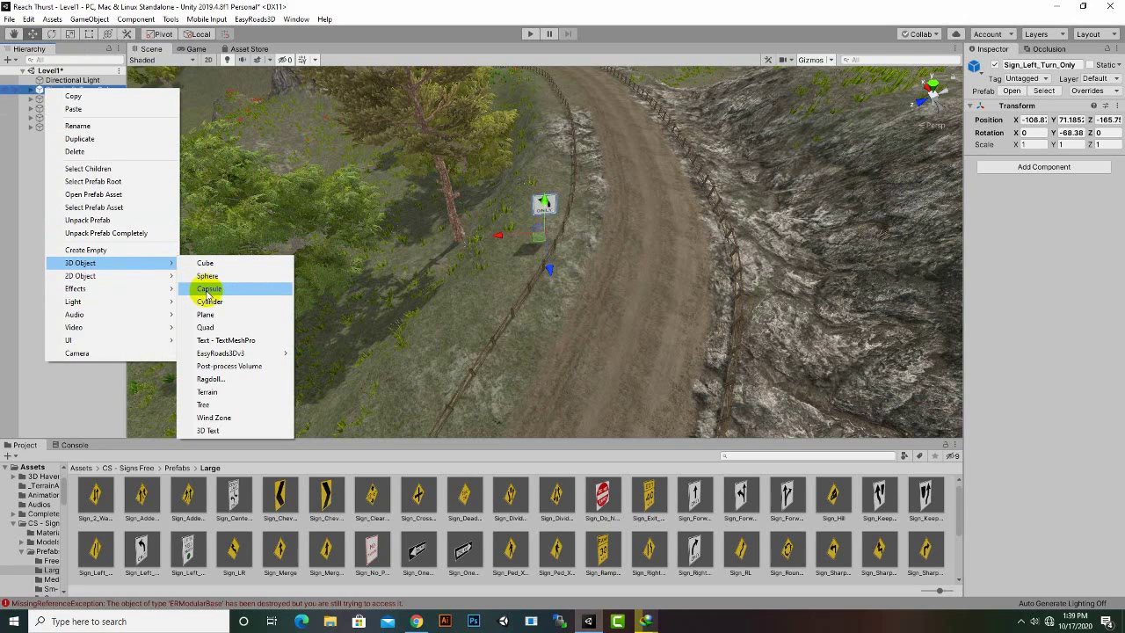
click(206, 263)
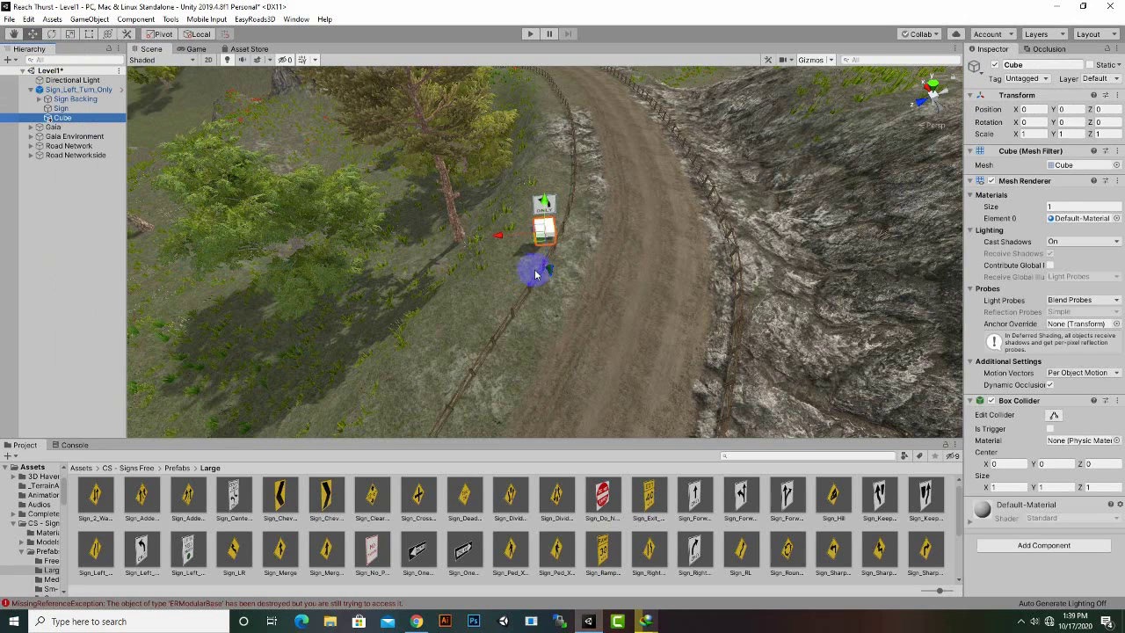
key(f)
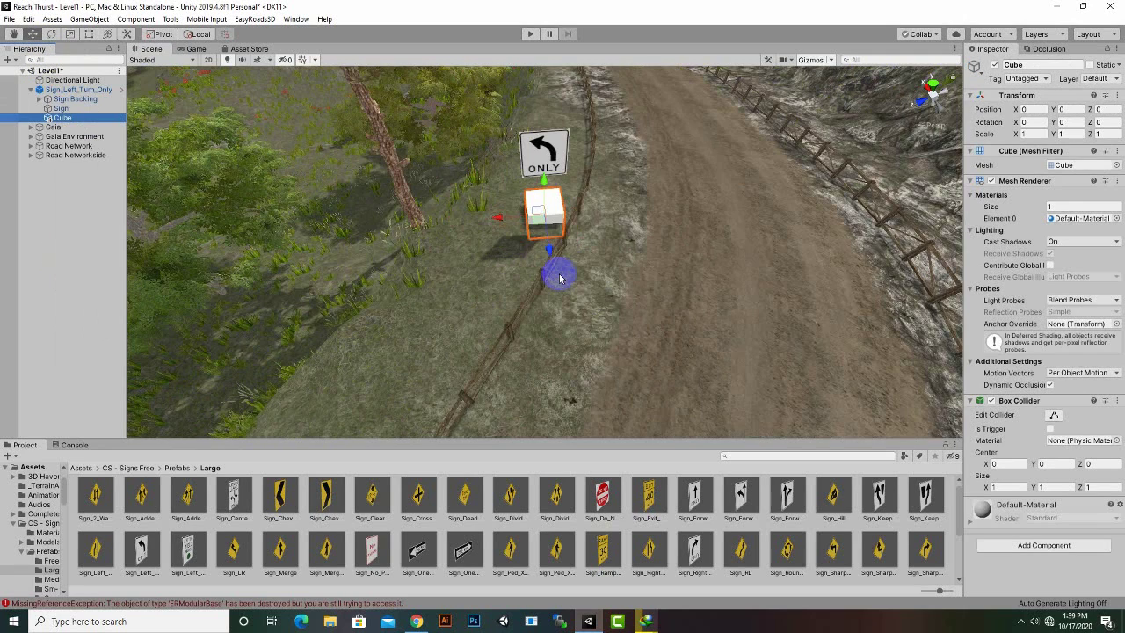
Step: Scale the cube into a narrow upright block of about 0.235 in X and Z and 0.85 in Y
click(71, 35)
drag(550, 179, 557, 100)
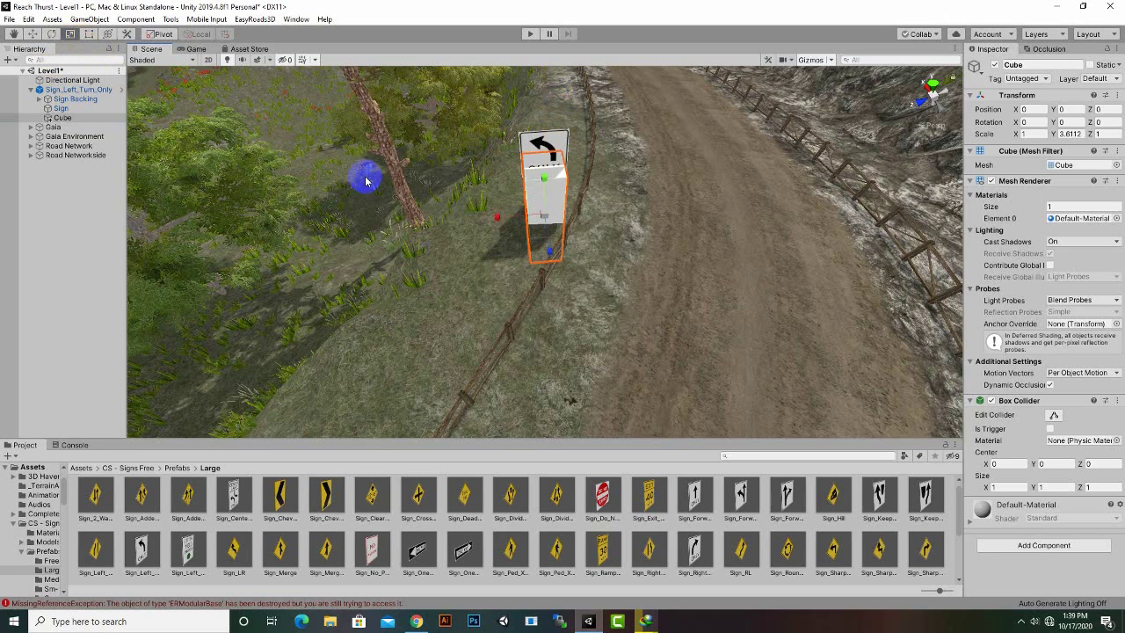
drag(544, 216, 505, 235)
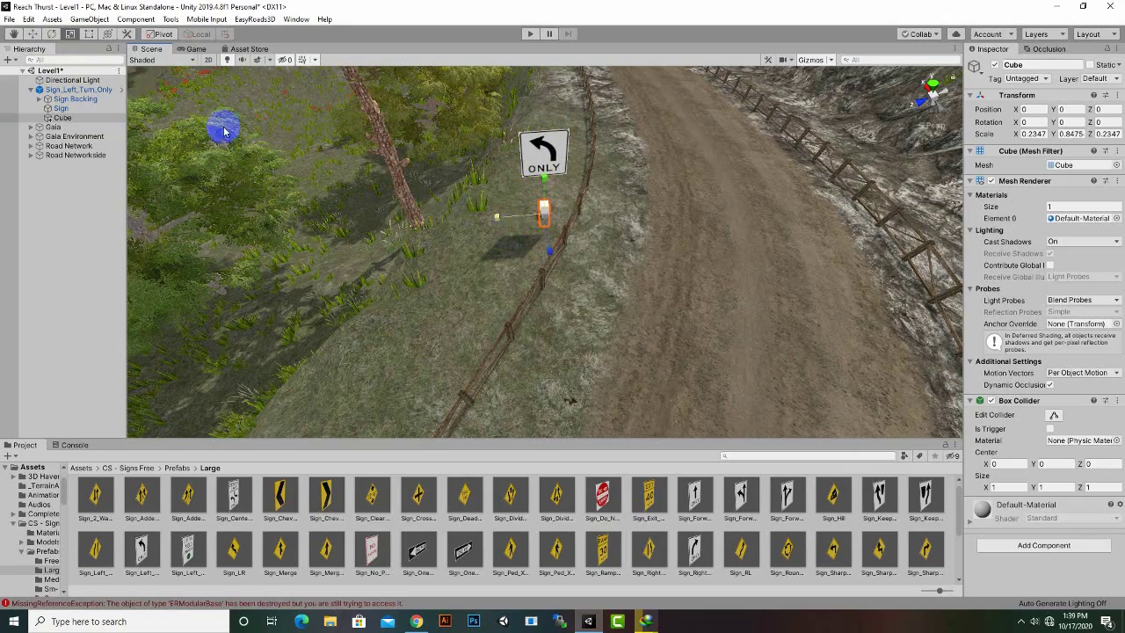
Step: Raise the cube to about 1.058 in Y so it sits directly under the left-turn sign plate
click(33, 33)
scroll(607, 244, up, 5)
scroll(611, 242, down, 6)
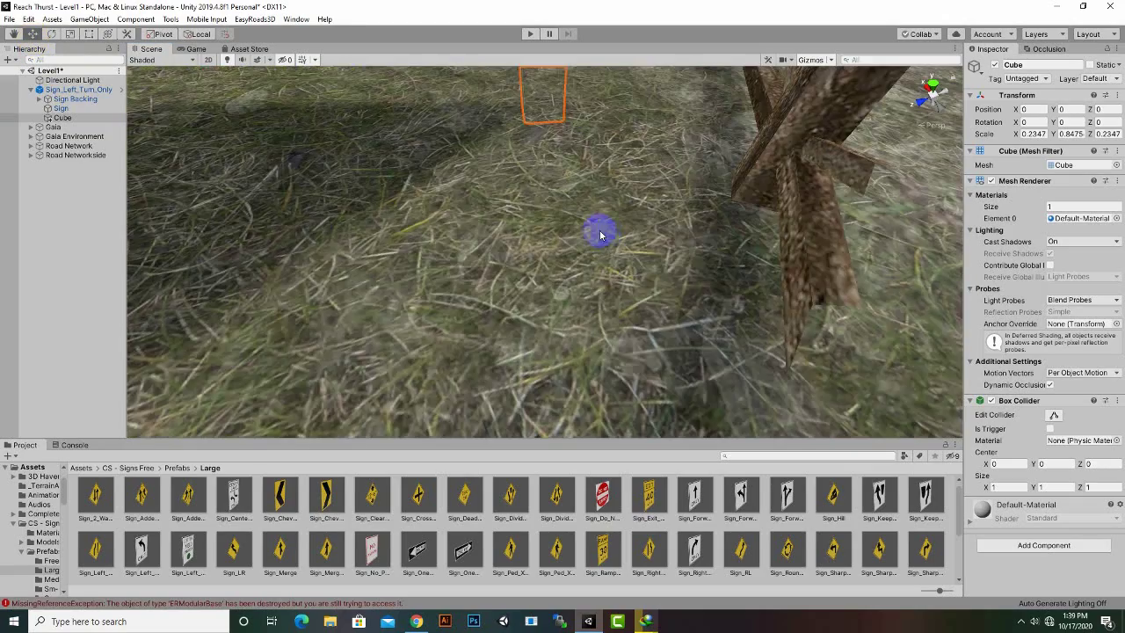
drag(544, 290, 544, 254)
Step: Scale the cube into a slim post of about 0.139 in X, 2.0 in Y and 0.063 in Z
click(74, 33)
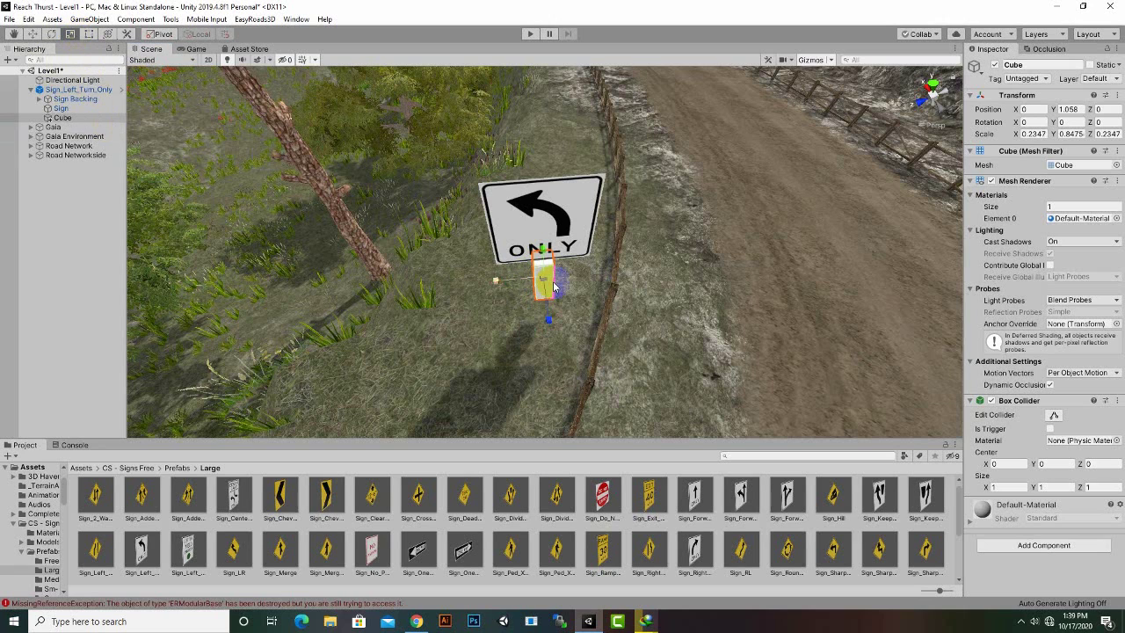
drag(535, 286, 530, 297)
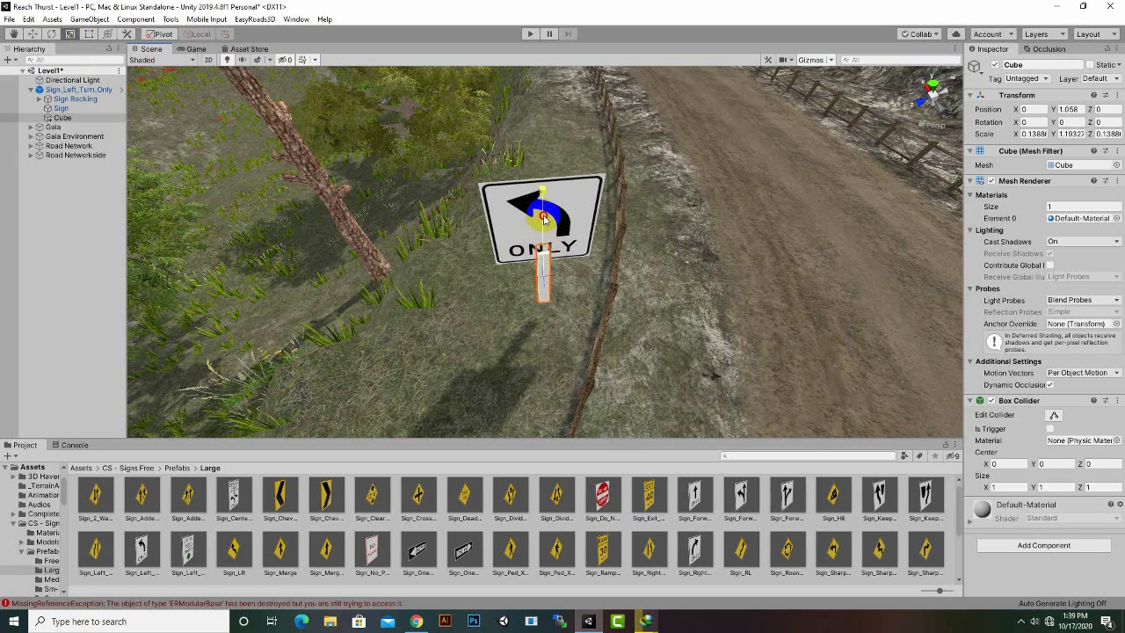
drag(544, 218, 551, 189)
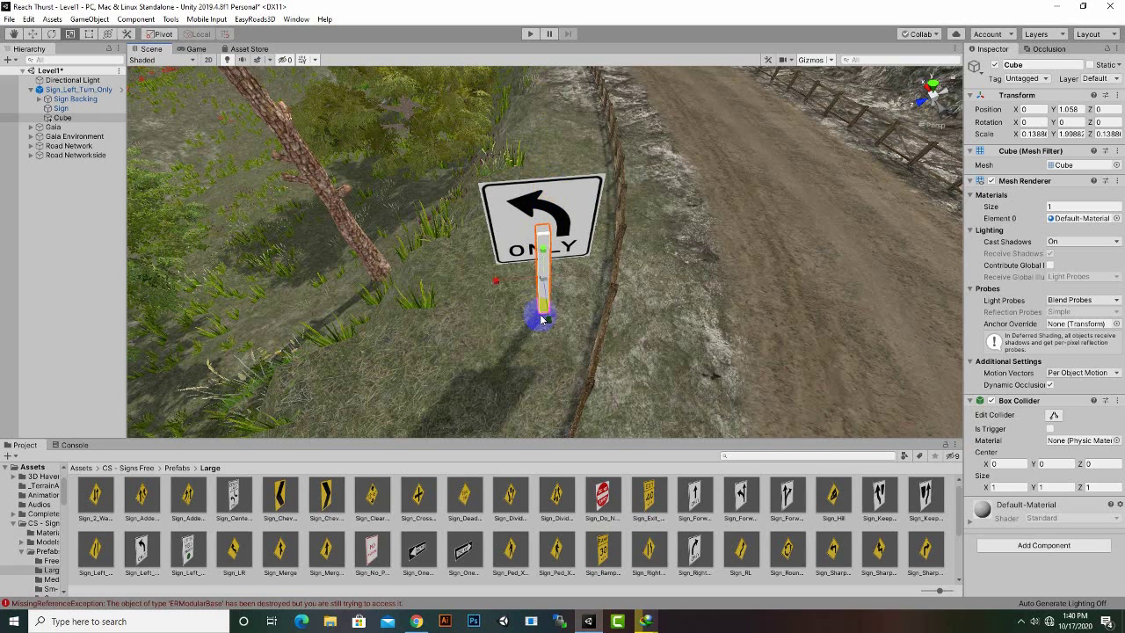
scroll(544, 321, down, 3)
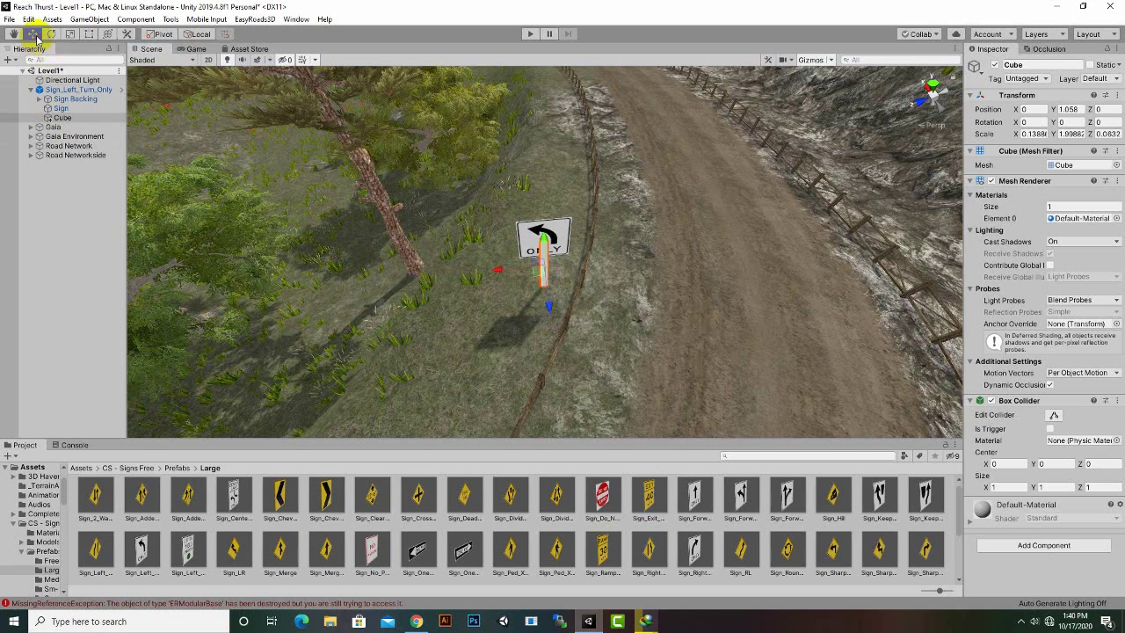
Step: Lower the post cube to 0.753 in Y and shorten its Y scale to about 1.816
scroll(453, 288, up, 3)
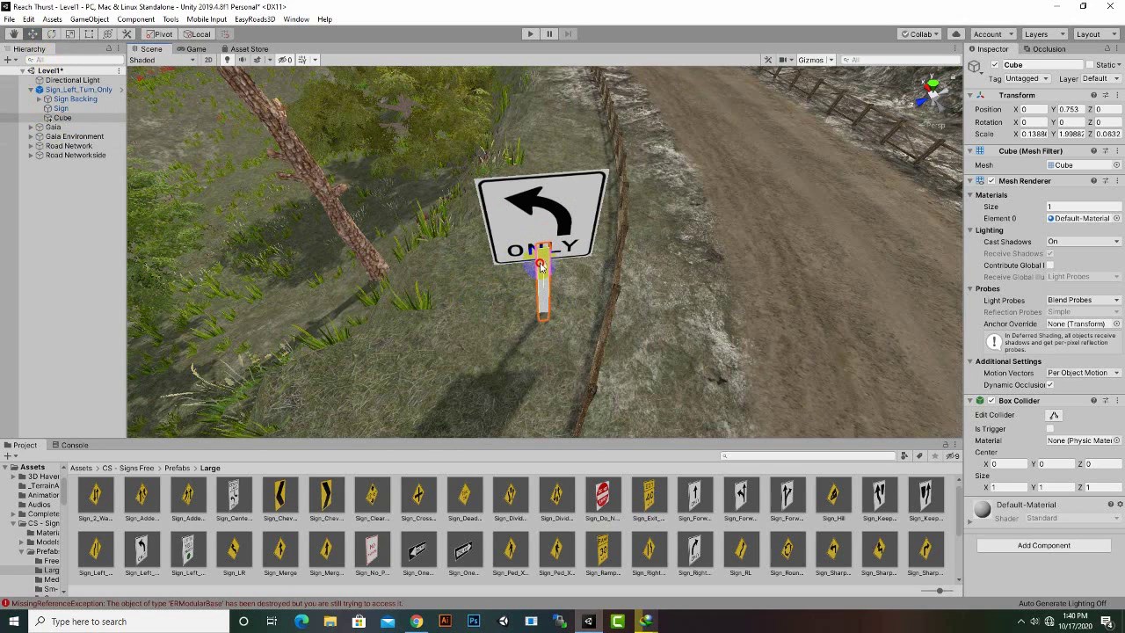
click(70, 33)
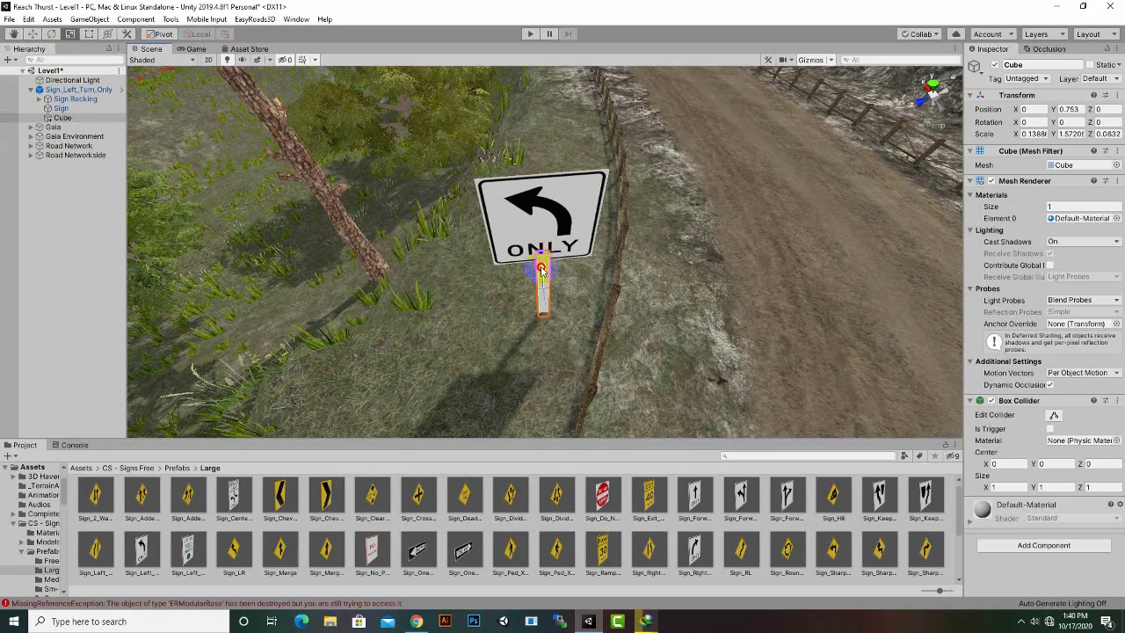
middle_drag(542, 271, 469, 337)
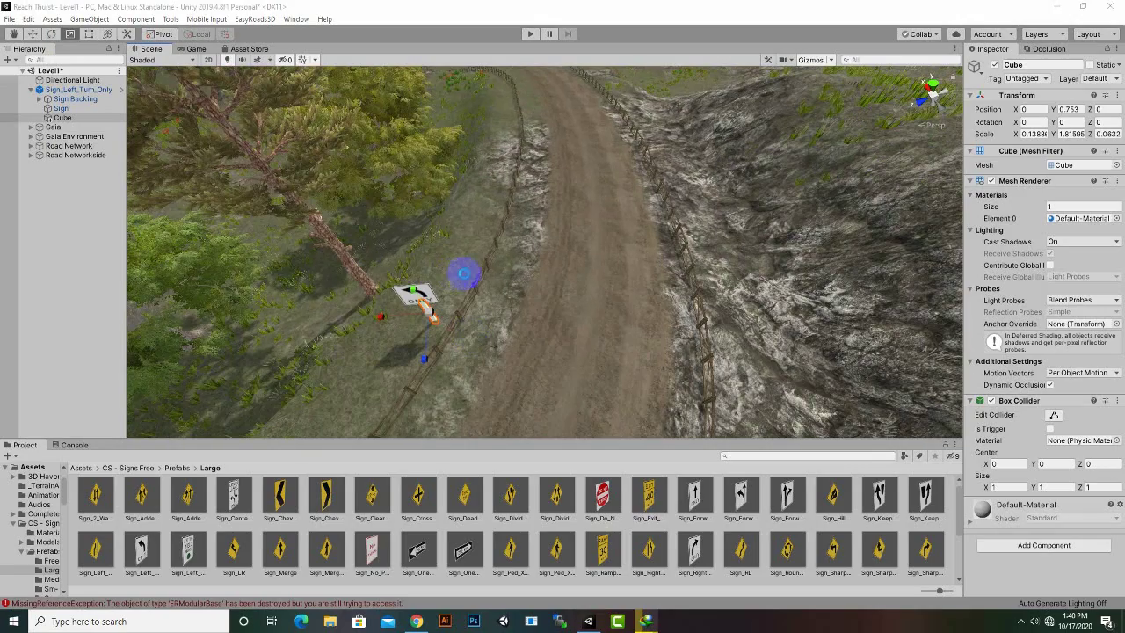
middle_drag(464, 273, 677, 191)
scroll(684, 169, up, 3)
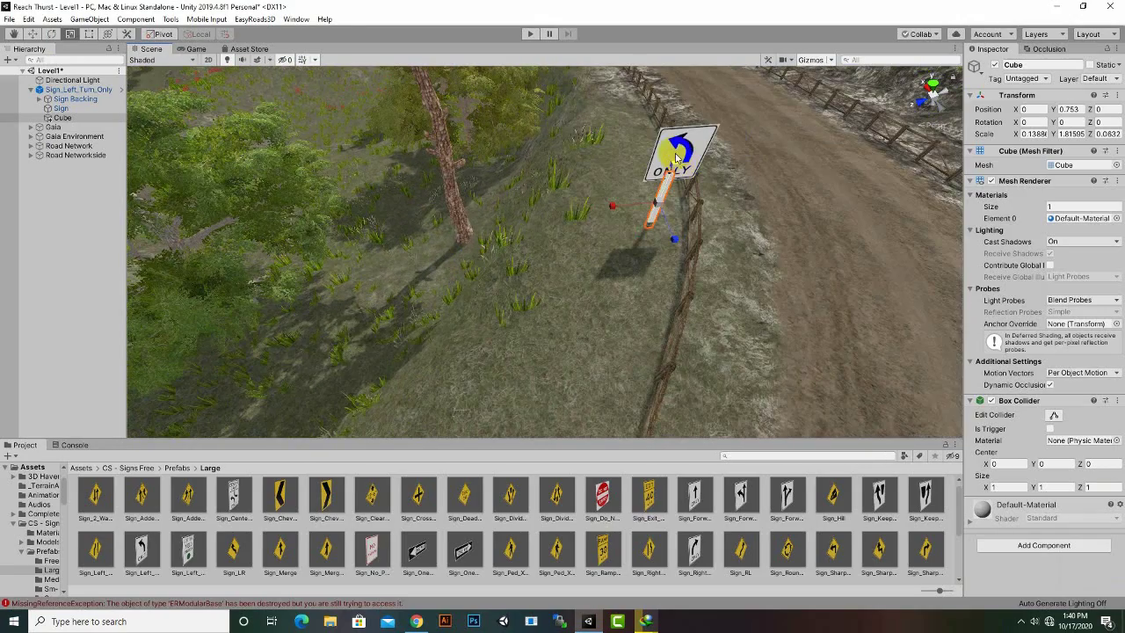
Step: Raise the whole Sign_Left_Turn_Only object to about 71.38 in Y
click(694, 149)
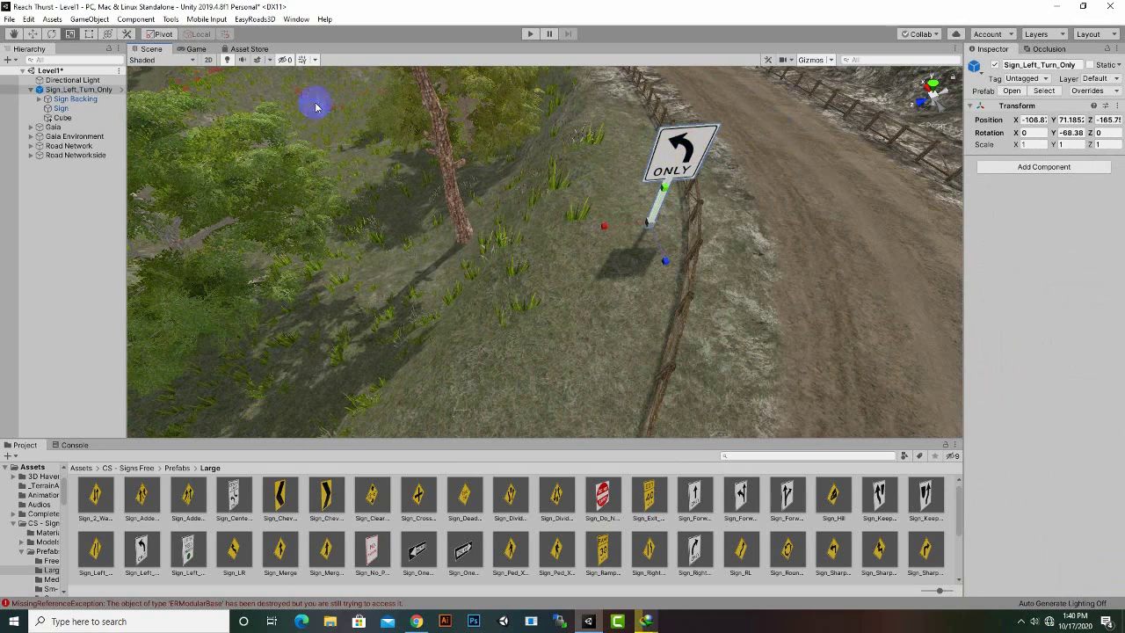
click(33, 34)
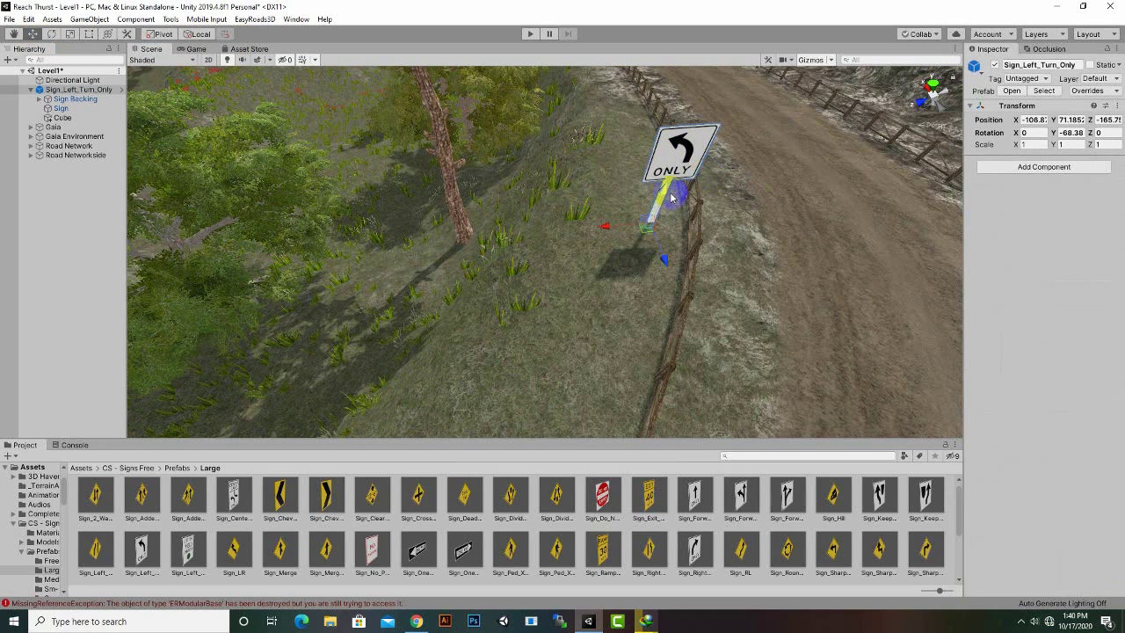
drag(669, 195, 670, 187)
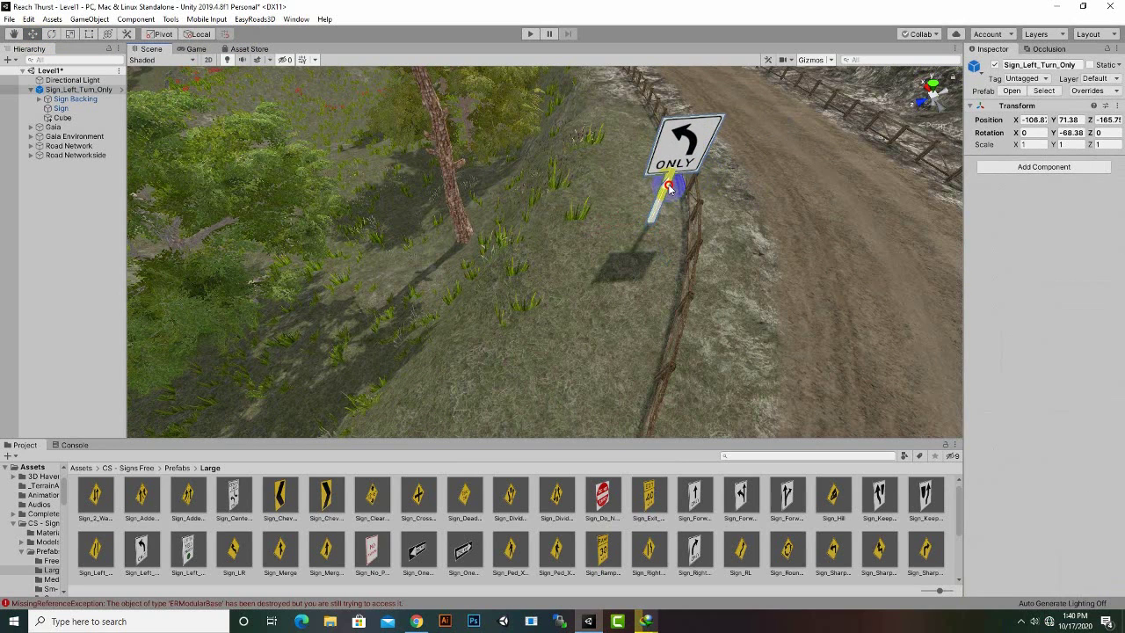
Step: Lower the post cube to about 0.65 in Y beneath the left-turn sign plate
click(60, 117)
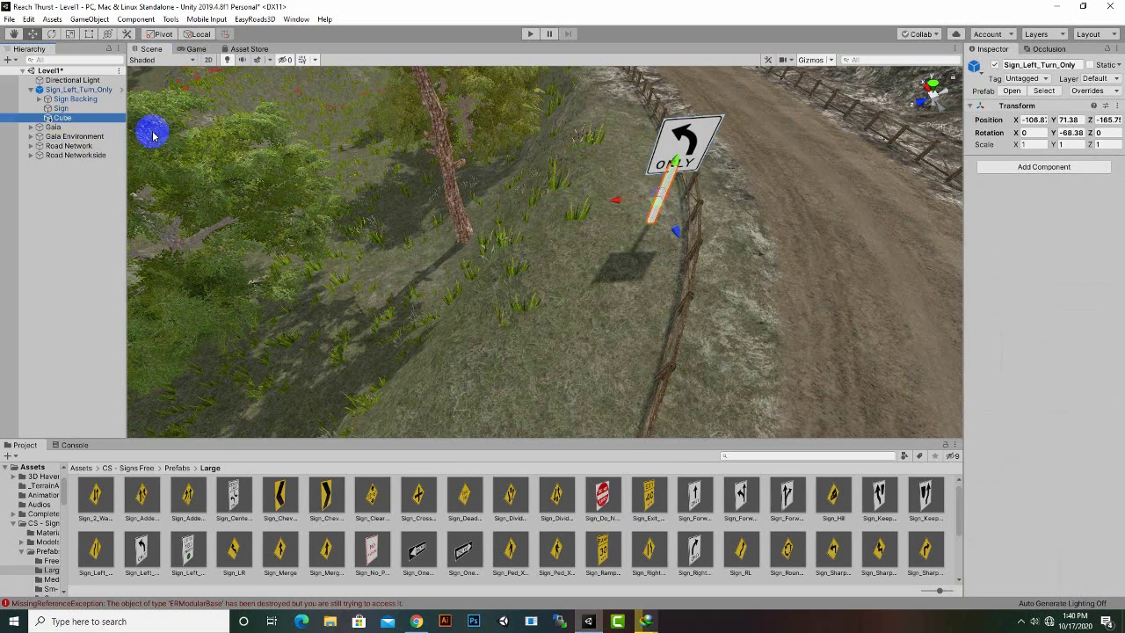
drag(669, 163, 673, 173)
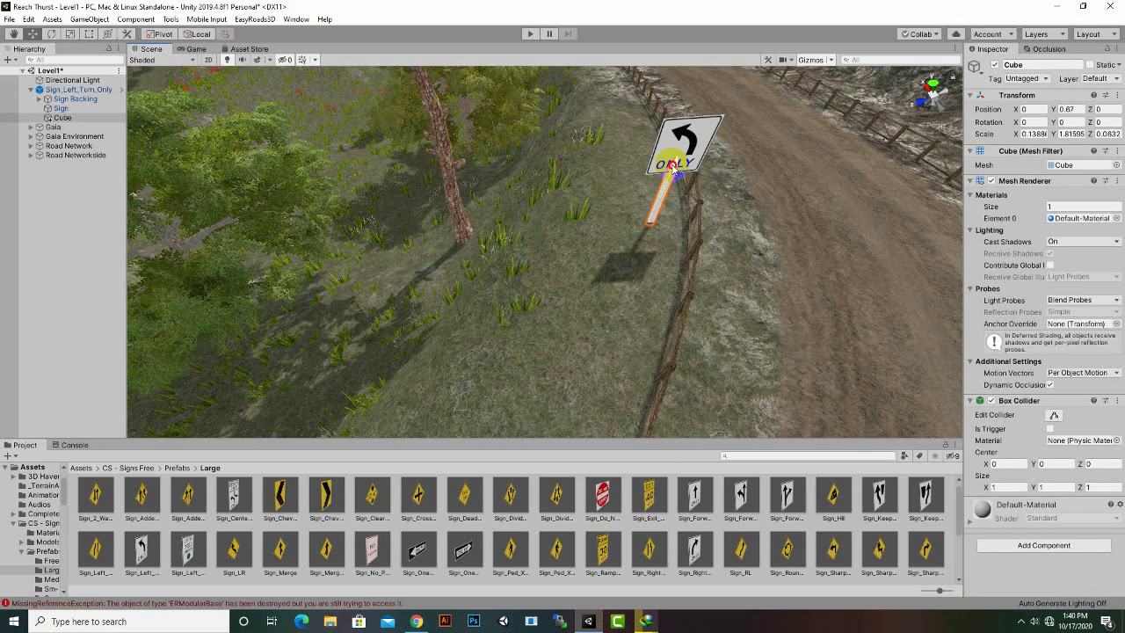
middle_drag(719, 210, 711, 210)
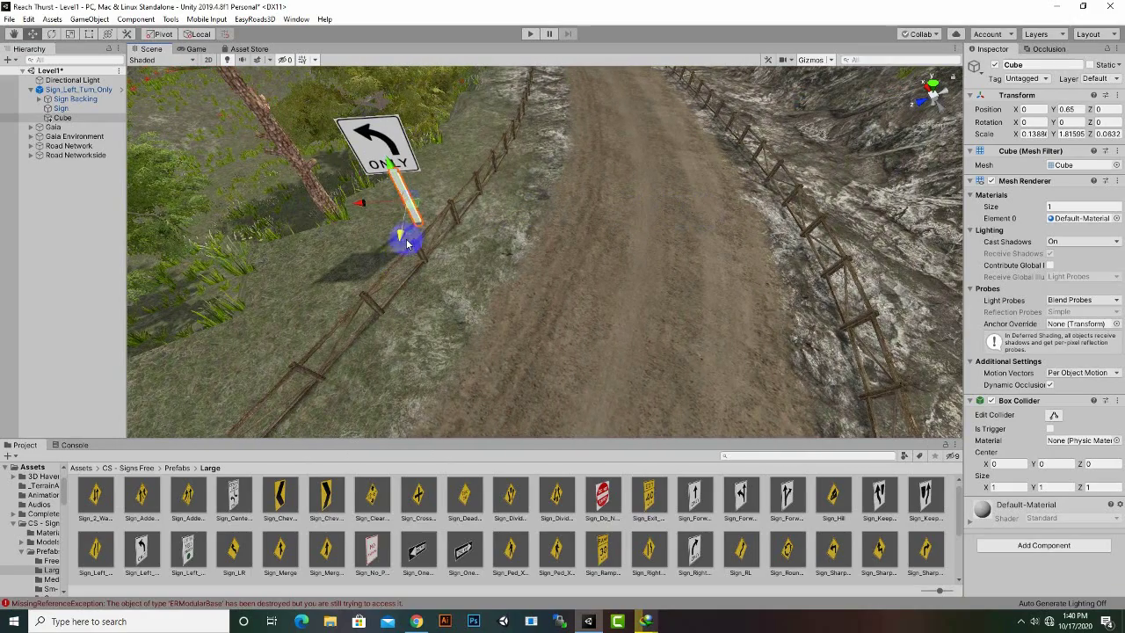
Step: Reverse the sign's hierarchy so the Cube is the parent and Sign_Left_Turn_Only is its child
click(98, 90)
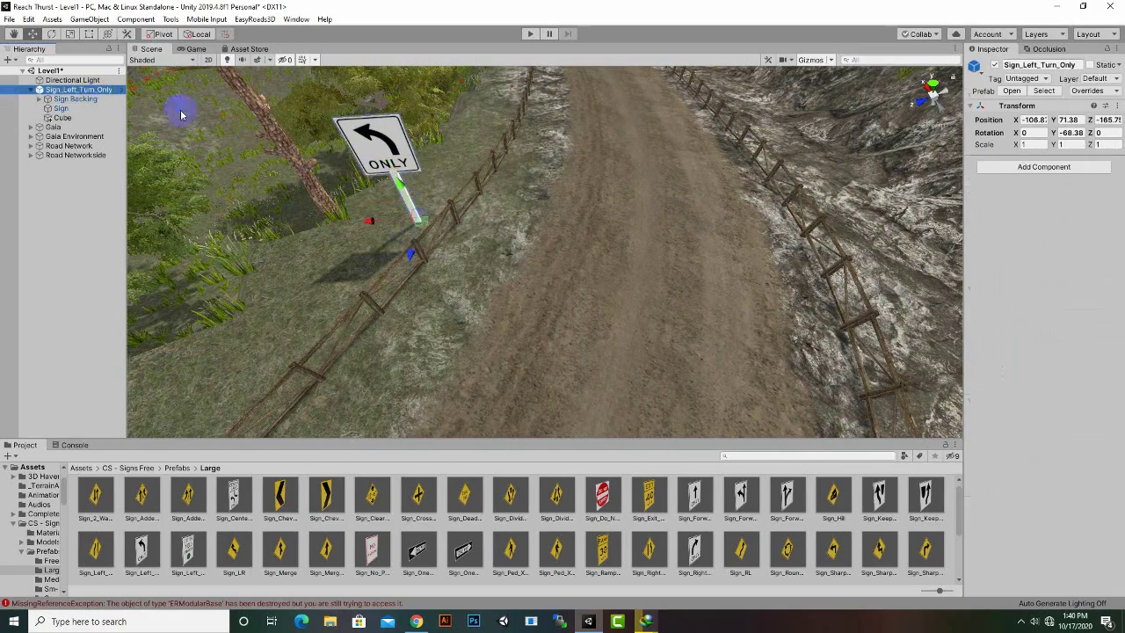
mouse_move(494, 208)
middle_down()
mouse_move(487, 221)
mouse_move(504, 181)
mouse_move(501, 202)
middle_up()
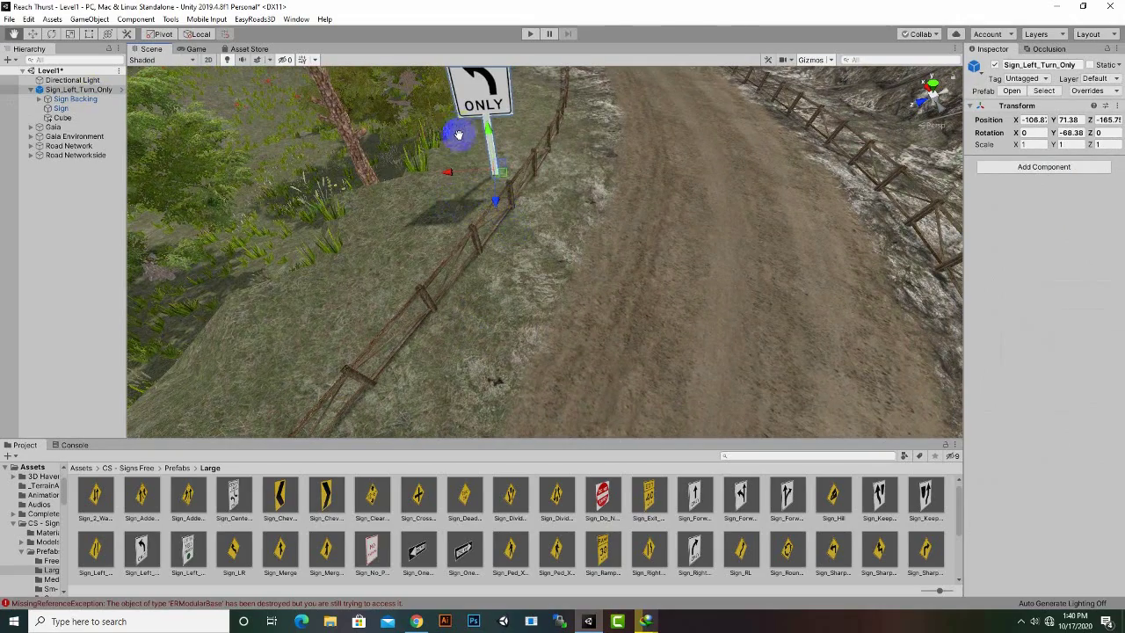
middle_drag(459, 135, 459, 133)
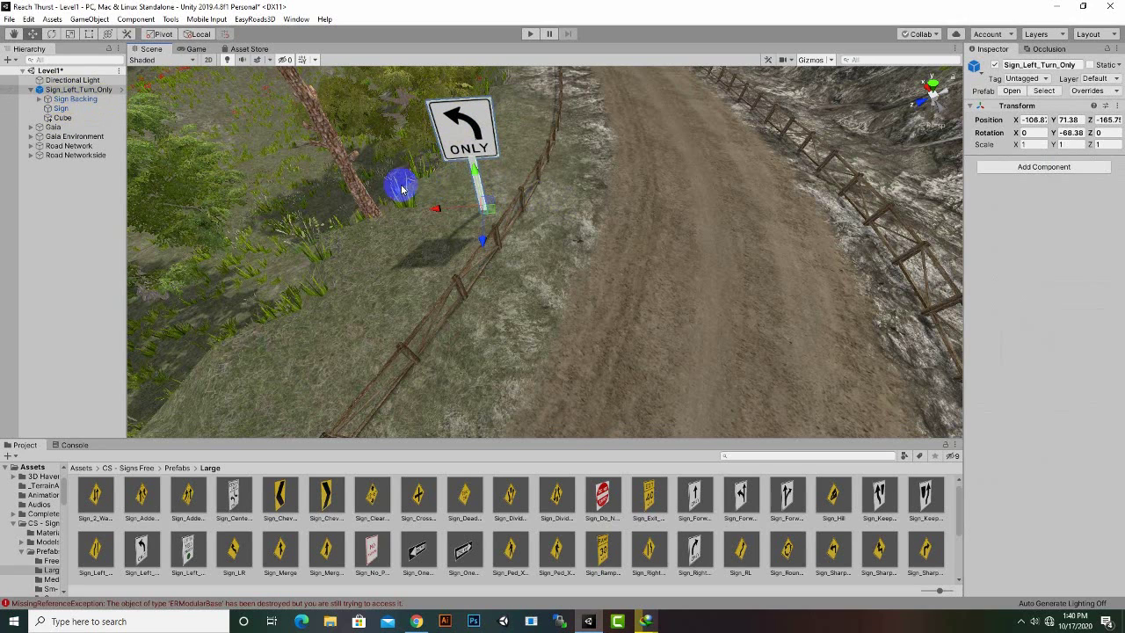
click(62, 118)
drag(61, 117, 66, 90)
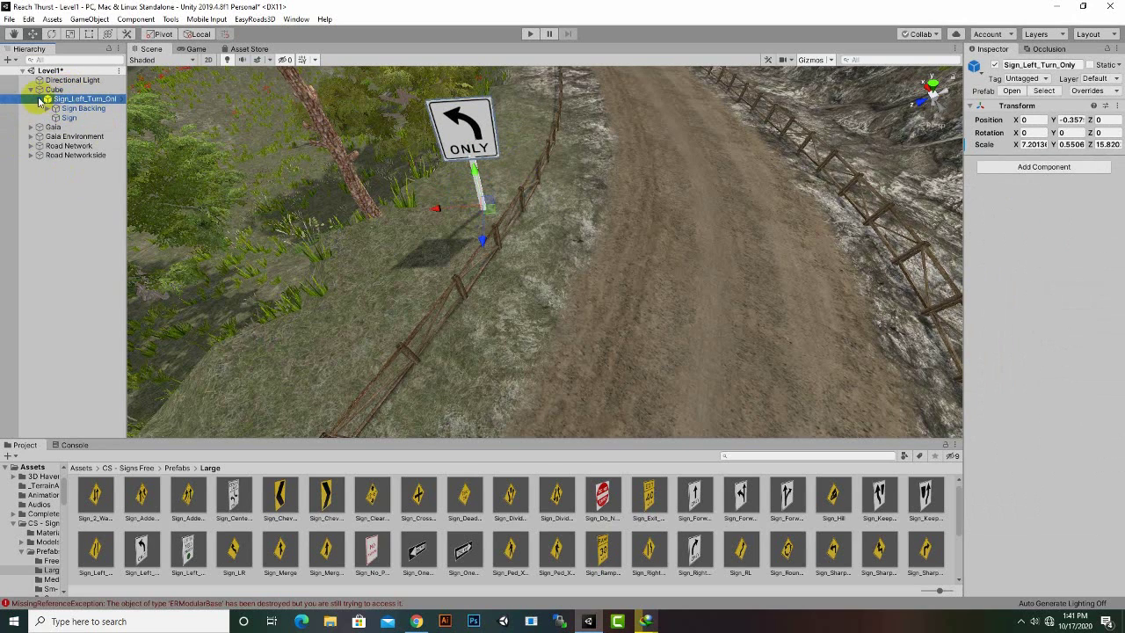
drag(40, 103, 52, 91)
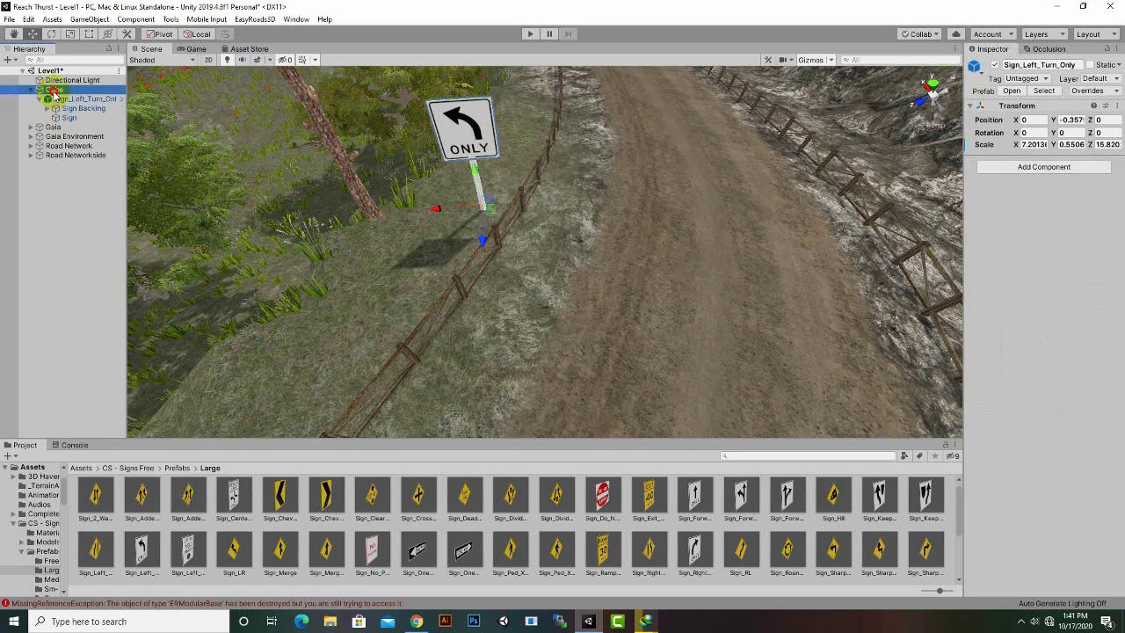
Step: Rename the parent Cube as onlyleftsign
click(54, 90)
right_click(54, 90)
click(84, 128)
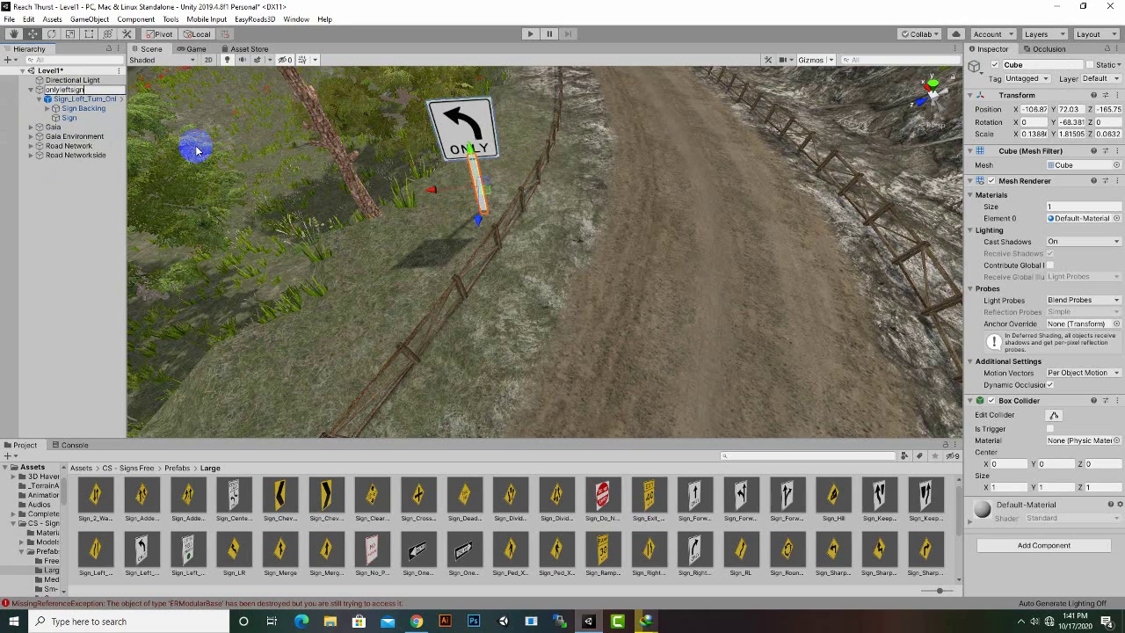
text(onlyleftsign)
key(Return)
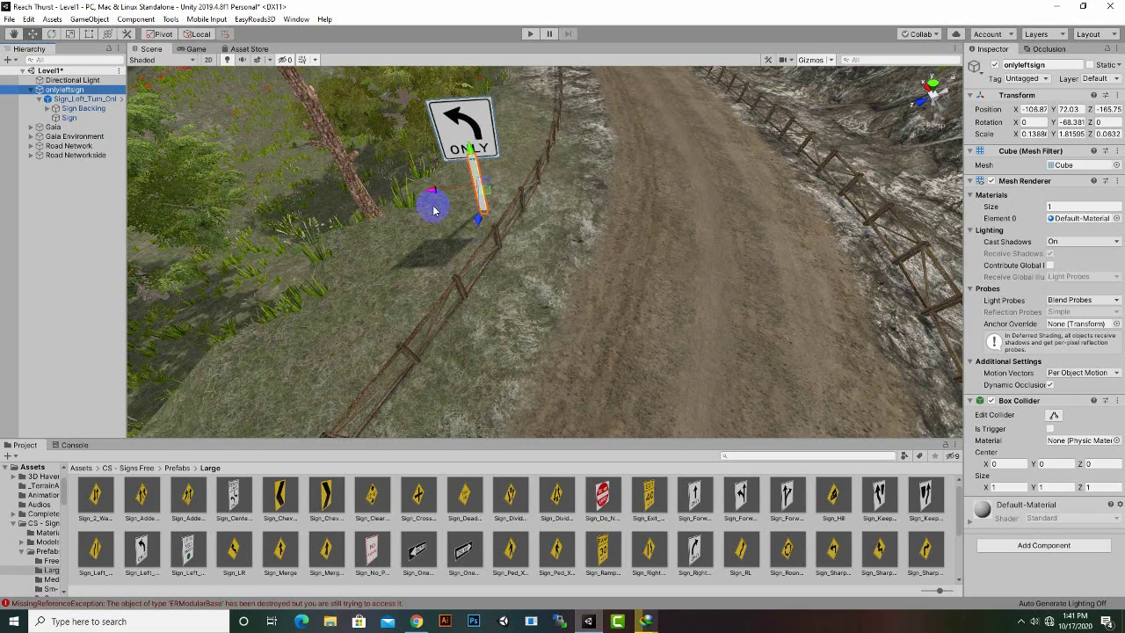
Step: Duplicate onlyleftsign and place the copy beside the opposite fence at about X -111.03, Y 71.29, Z -176.26
key(ctrl+d)
drag(431, 192, 878, 220)
middle_drag(878, 220, 691, 246)
scroll(691, 246, down, 3)
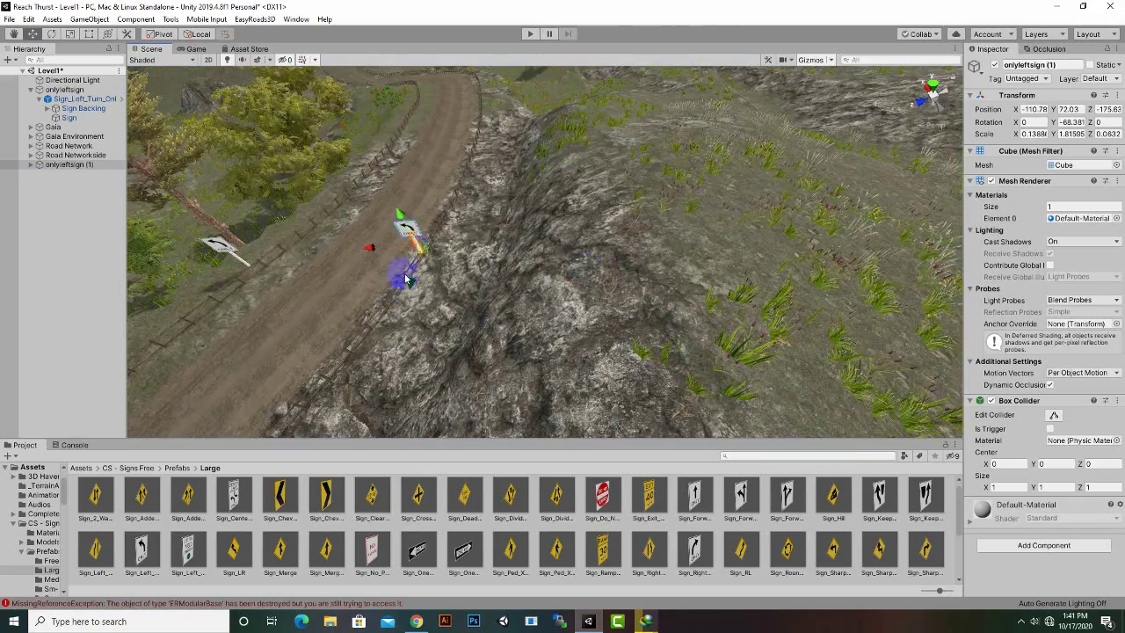
middle_drag(405, 278, 437, 244)
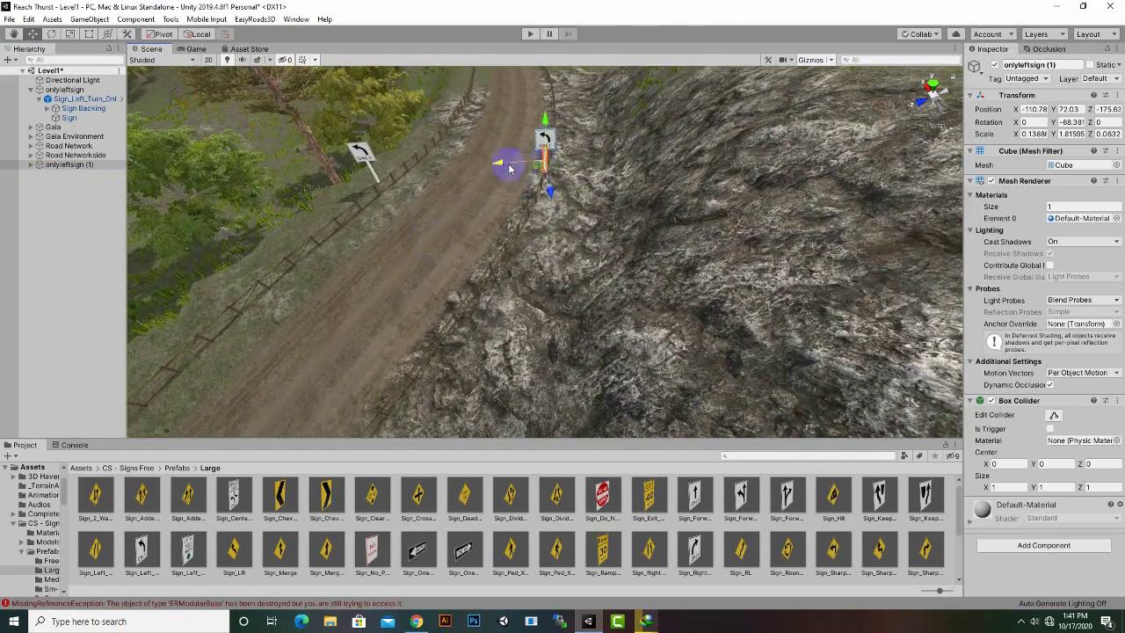
drag(508, 163, 557, 113)
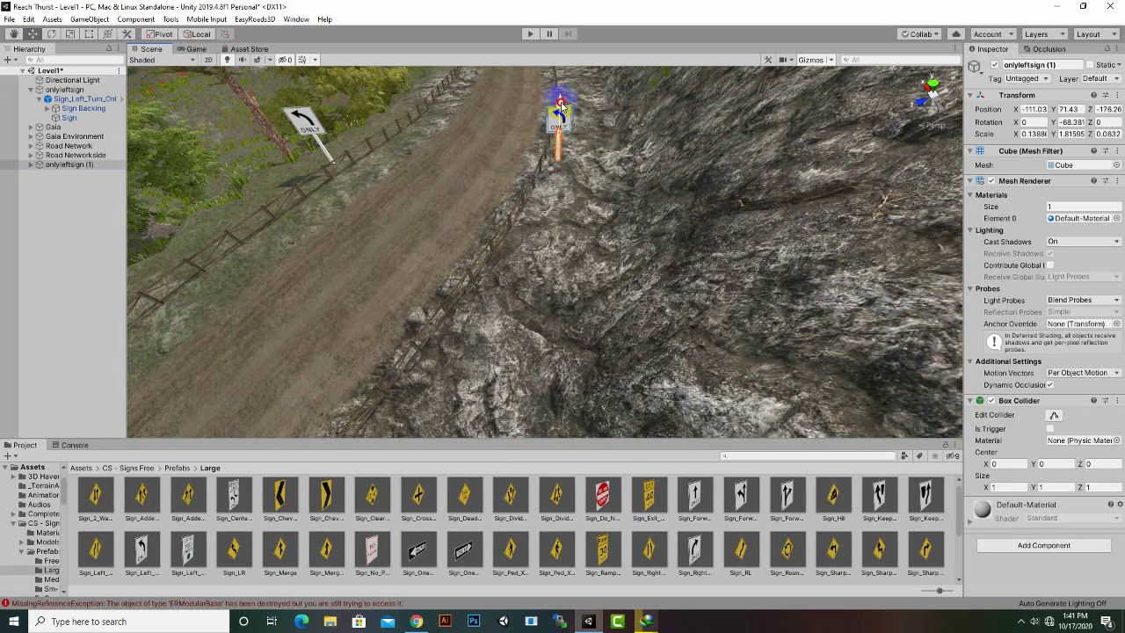
Step: Rotate the duplicated left-turn sign to about -19.7° around Y so it faces along the track
click(52, 34)
scroll(579, 220, up, 3)
alt+drag(579, 203, 565, 234)
drag(566, 290, 482, 302)
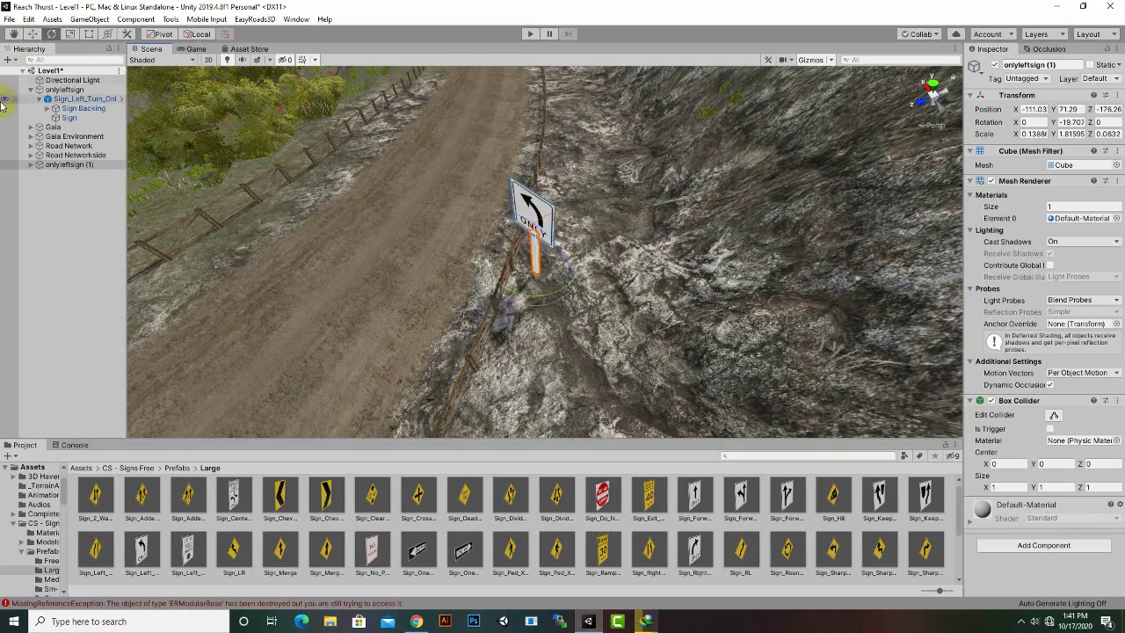
click(33, 33)
mouse_move(576, 334)
right_down()
mouse_move(597, 326)
mouse_move(589, 334)
right_up()
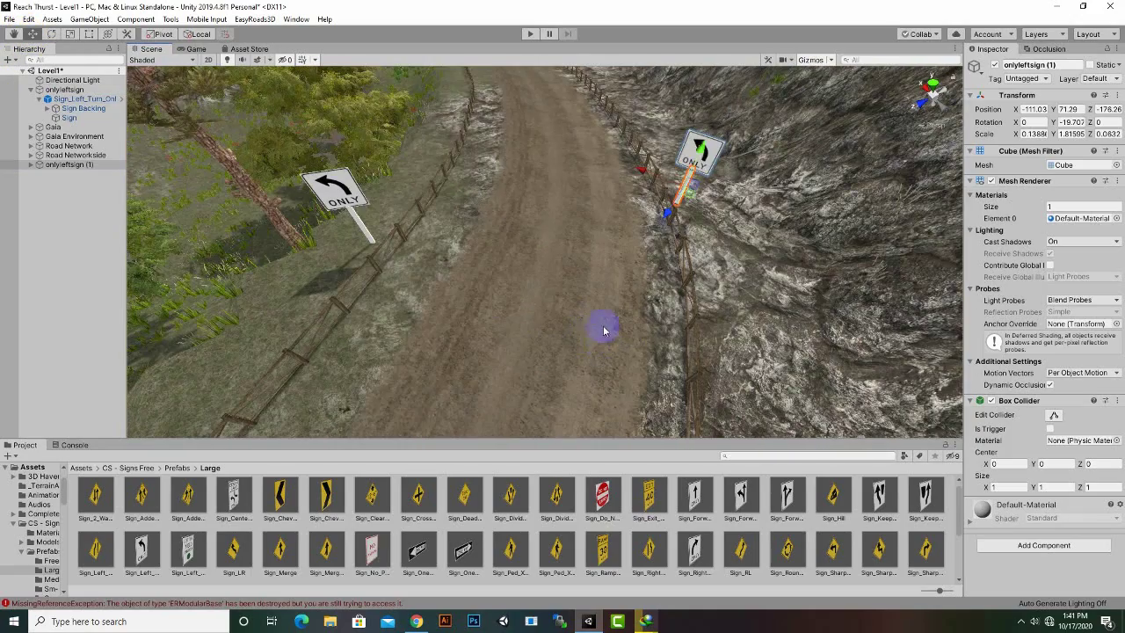
middle_drag(593, 324, 591, 330)
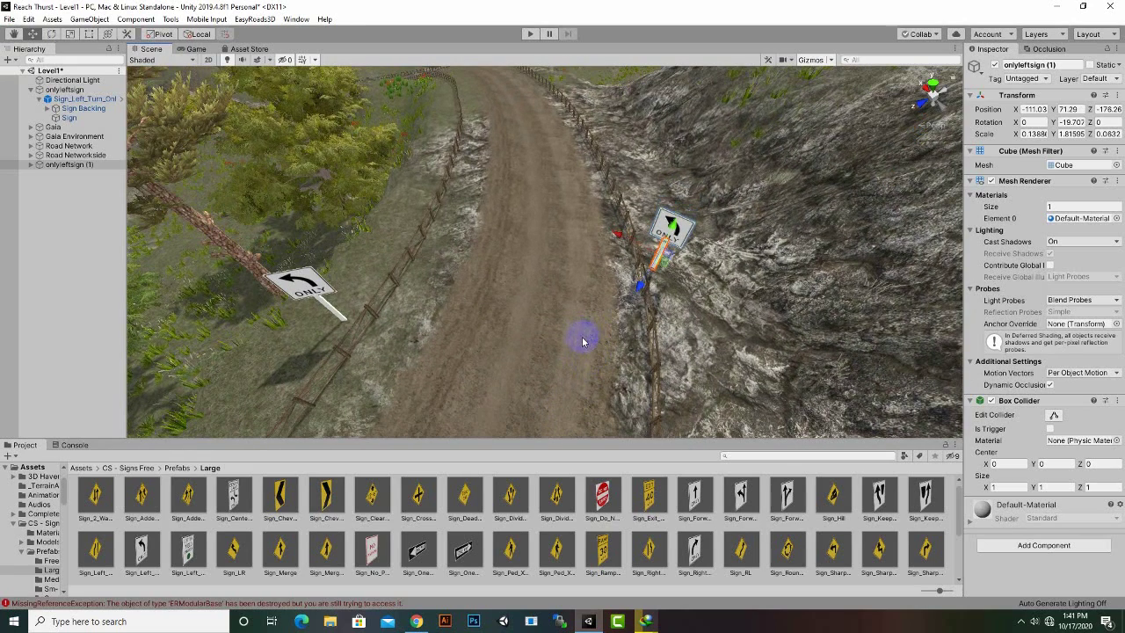
Step: Create an empty game object named signs at the root of the scene
click(27, 90)
click(30, 89)
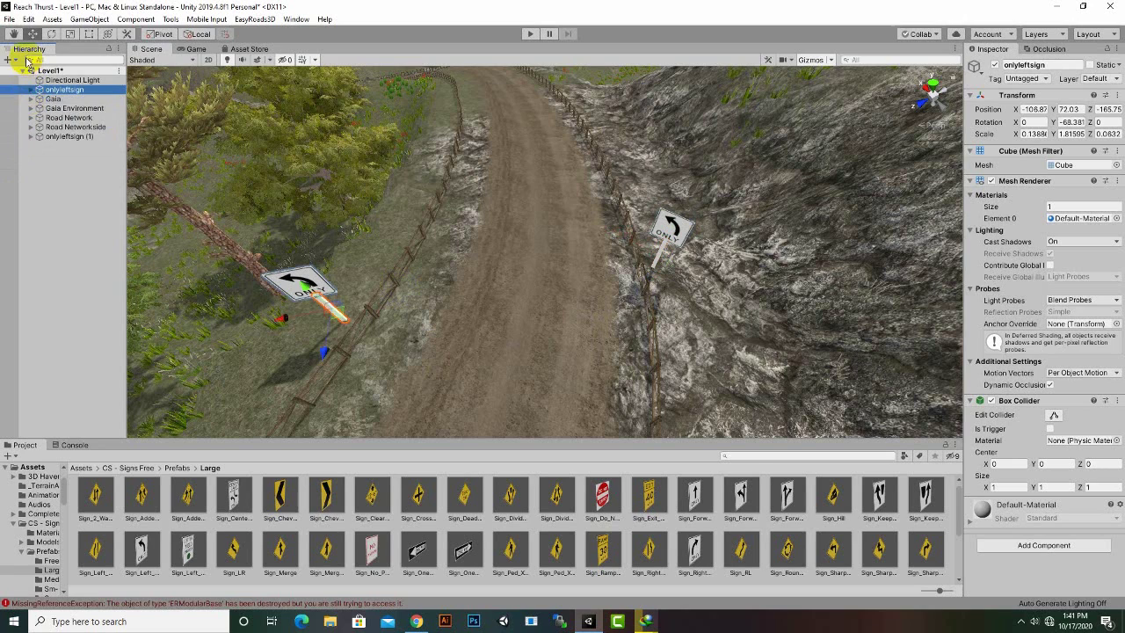
click(15, 61)
click(26, 73)
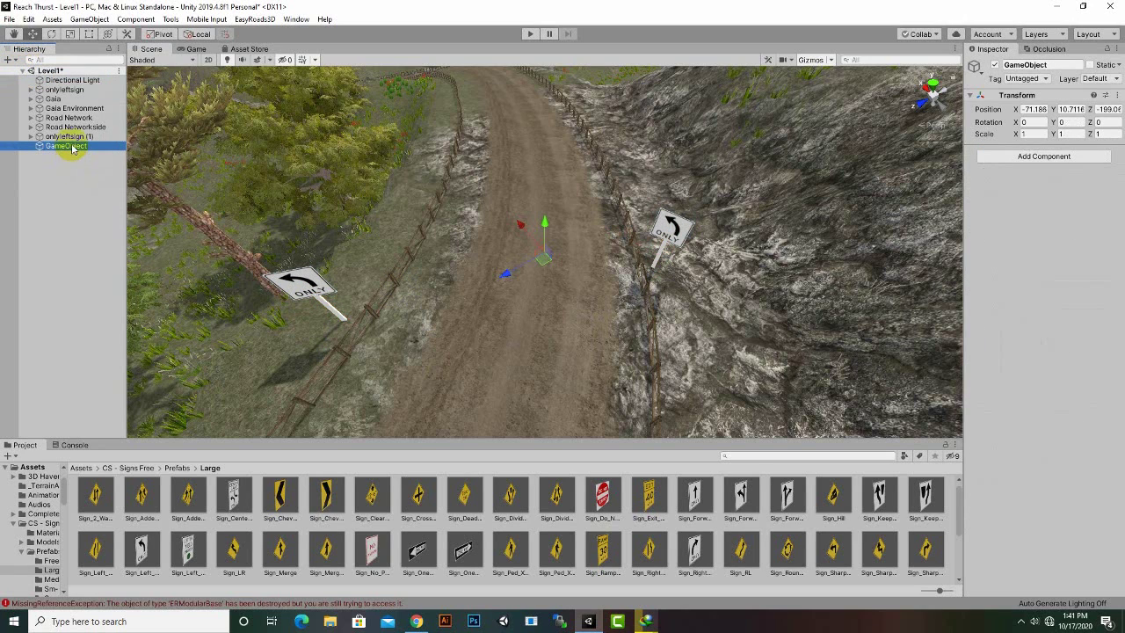
right_click(70, 145)
click(103, 182)
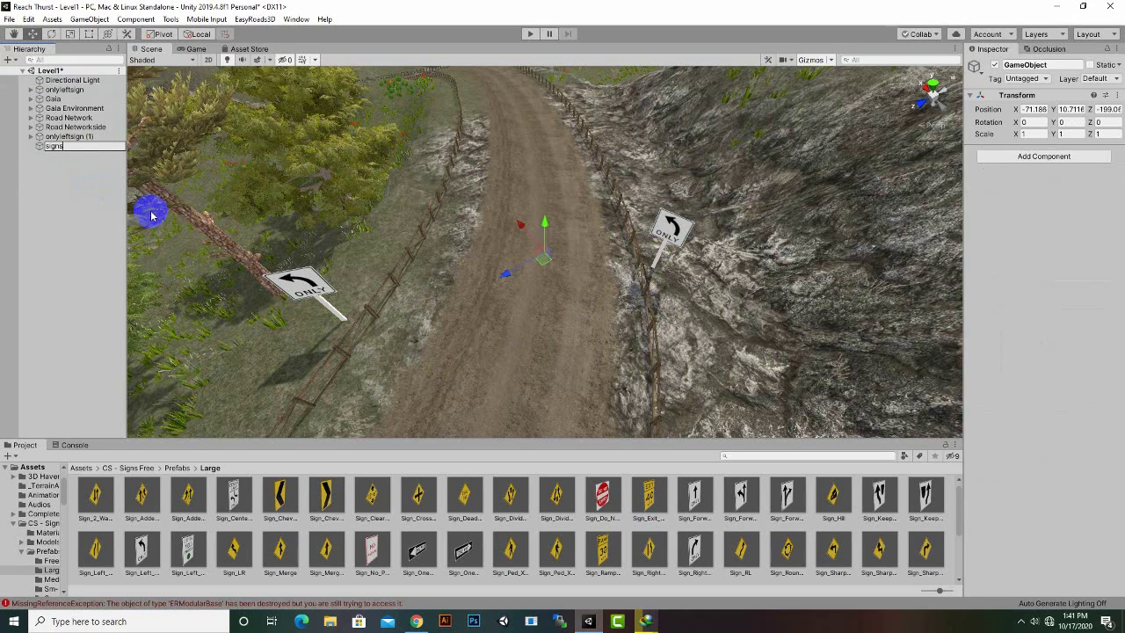
key(Return)
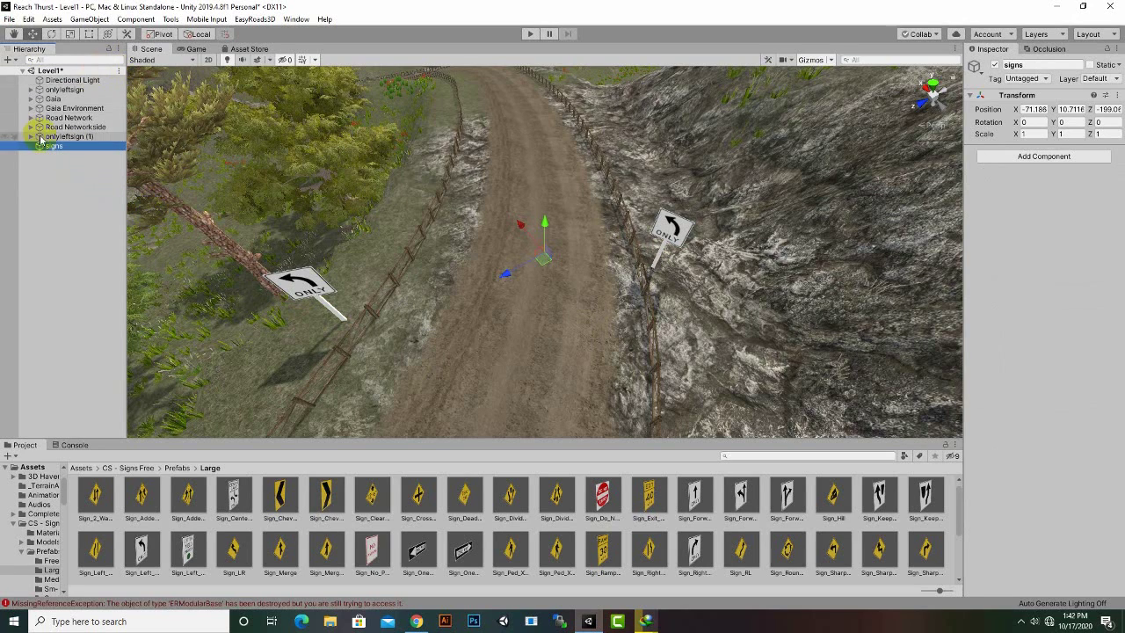
Step: Make onlyleftsign and onlyleftsign (1) children of the signs object
click(62, 89)
click(56, 136)
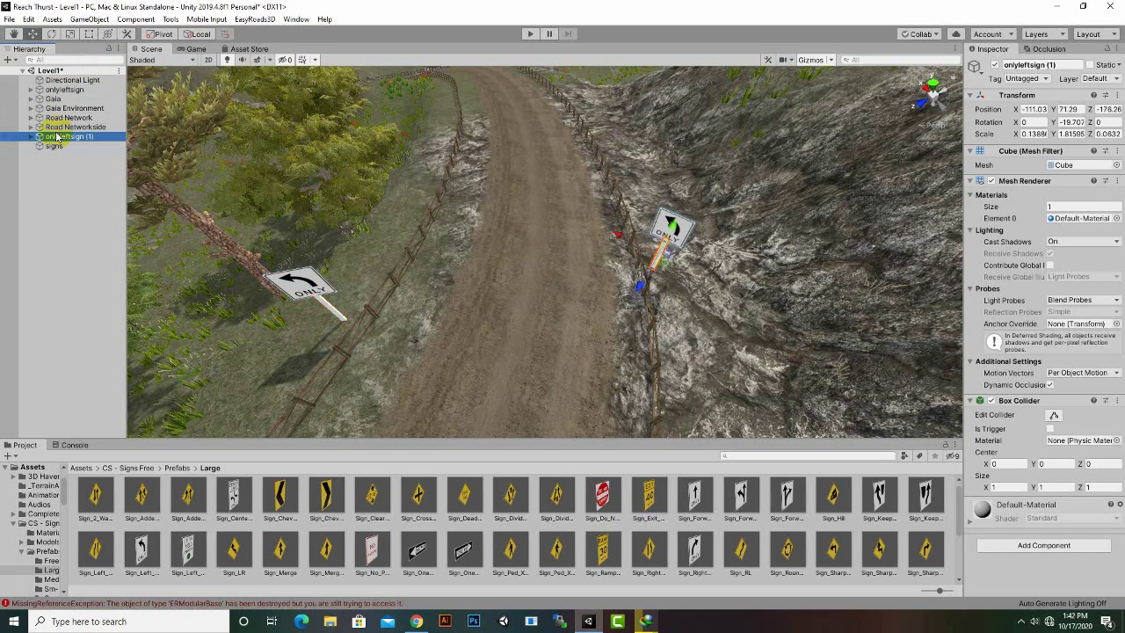
ctrl+click(57, 90)
drag(64, 126, 54, 145)
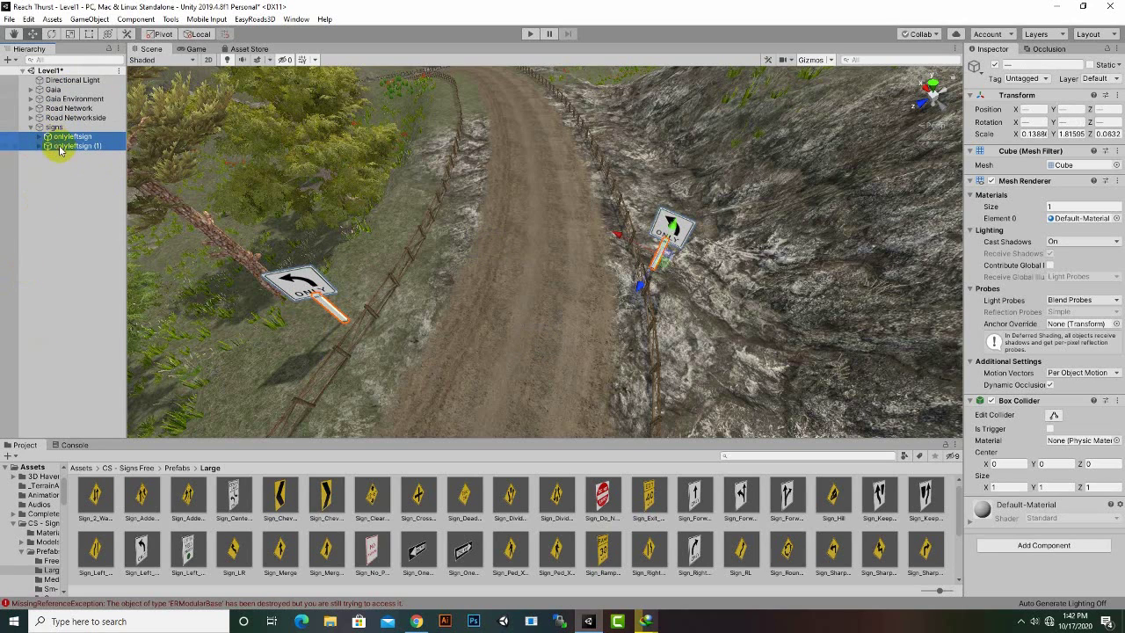
Step: Duplicate both left-turn signs together and move the copies farther along the track toward the bend
right_click(360, 396)
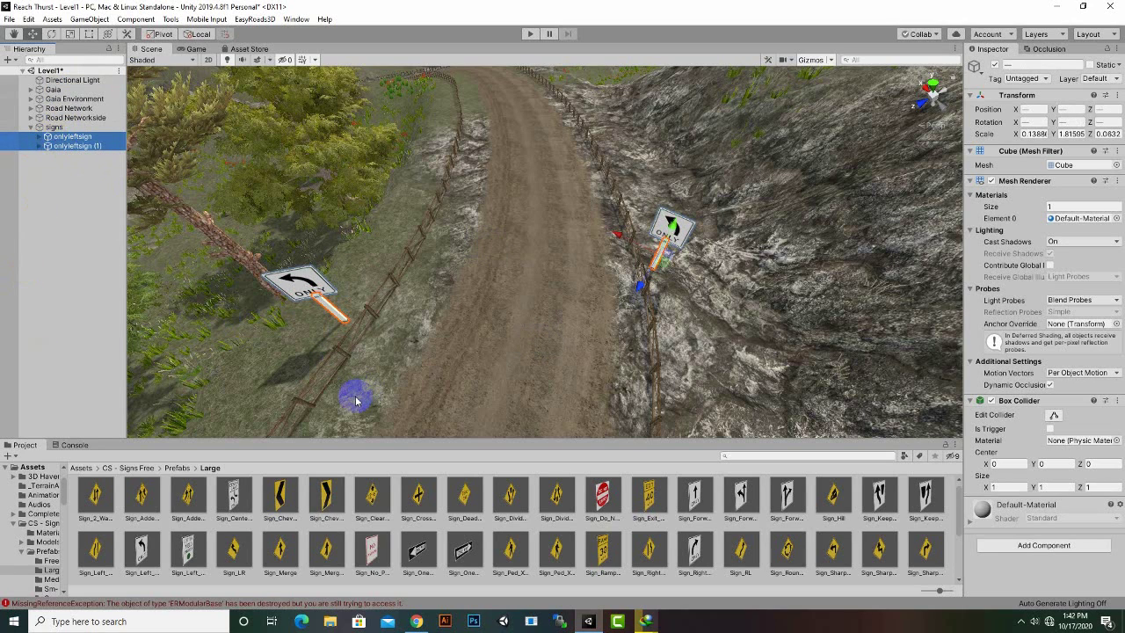
key(ctrl+d)
drag(323, 355, 290, 88)
scroll(430, 269, down, 5)
middle_drag(455, 288, 454, 316)
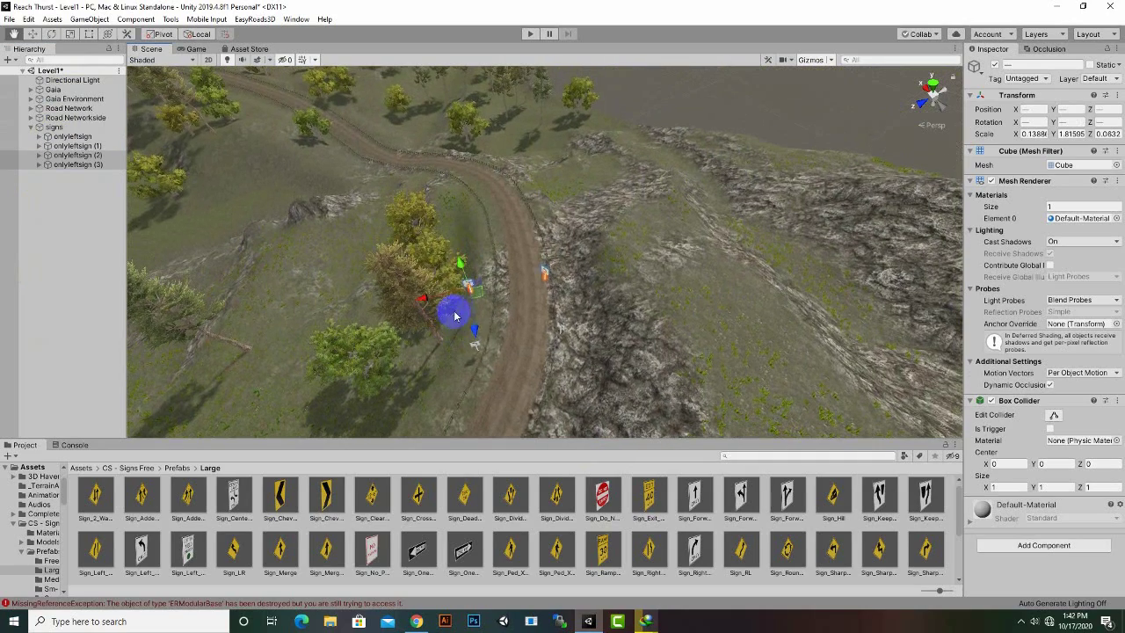
Step: Move onlyleftsign (2) and onlyleftsign (3) together farther along the track to the start of the bend and adjust their position and height beside the fences
drag(473, 328, 431, 211)
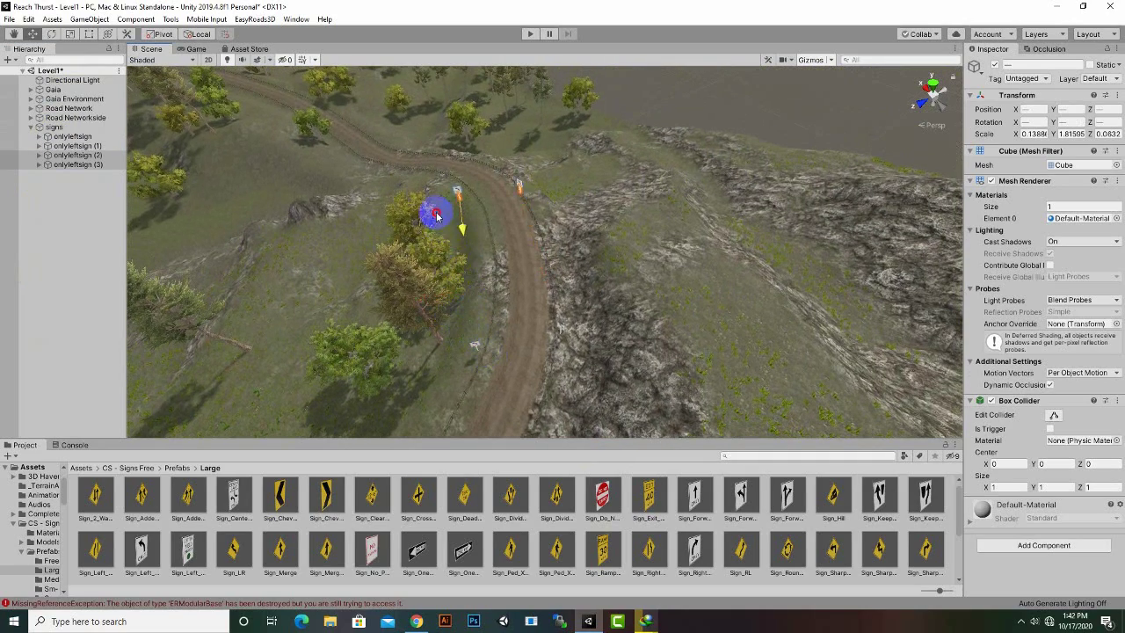
scroll(501, 296, down, 2)
scroll(502, 297, up, 6)
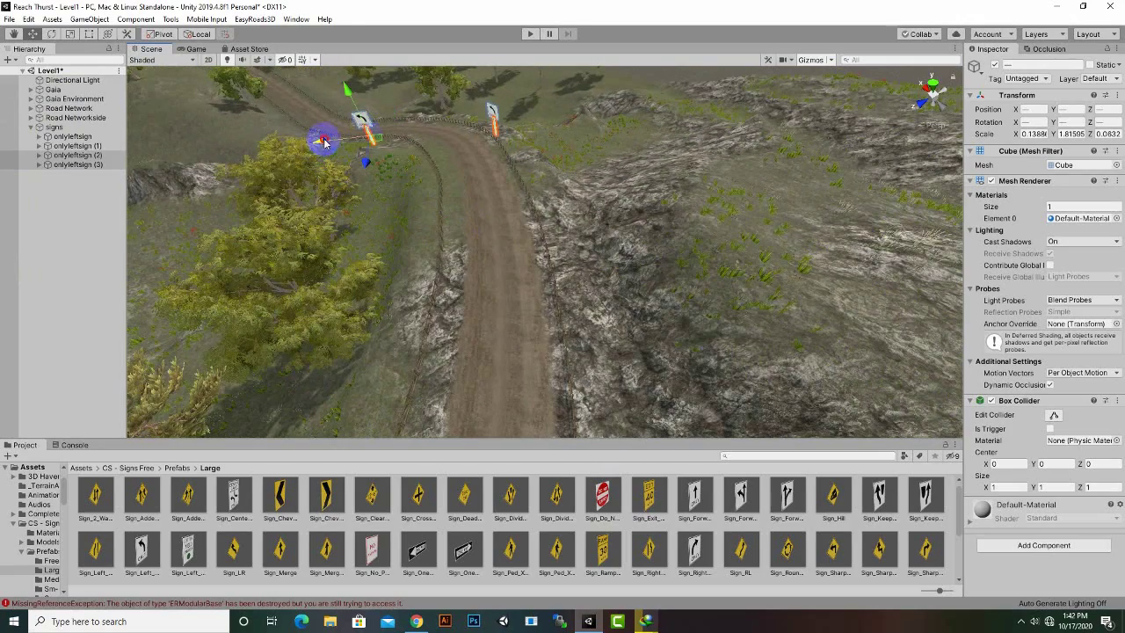
drag(324, 142, 345, 139)
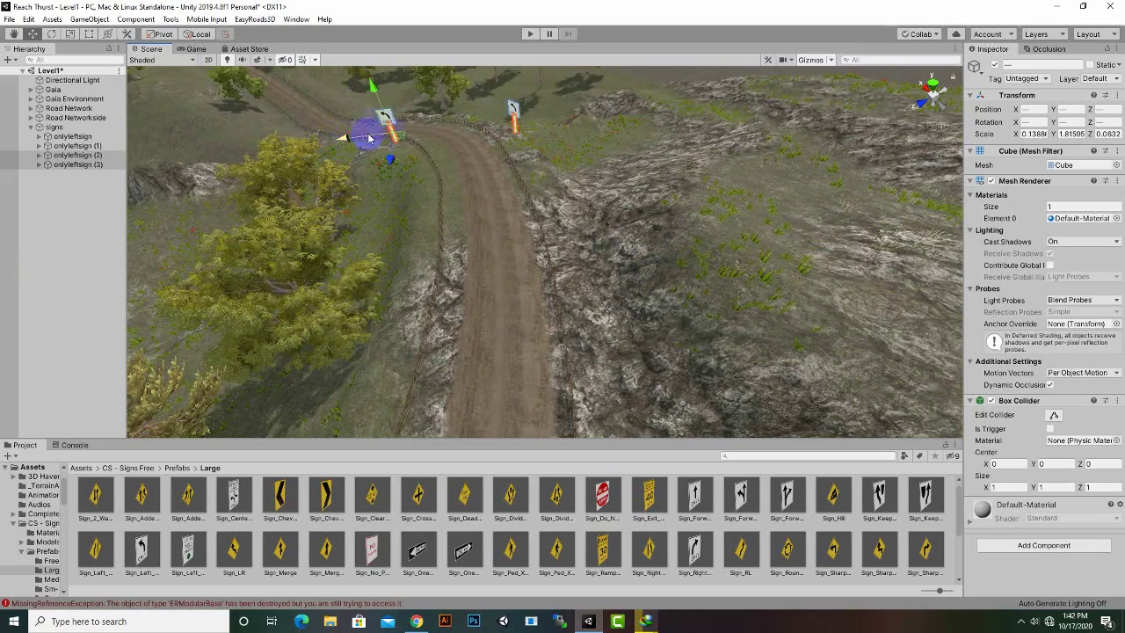
scroll(376, 128, up, 3)
middle_drag(377, 147, 382, 171)
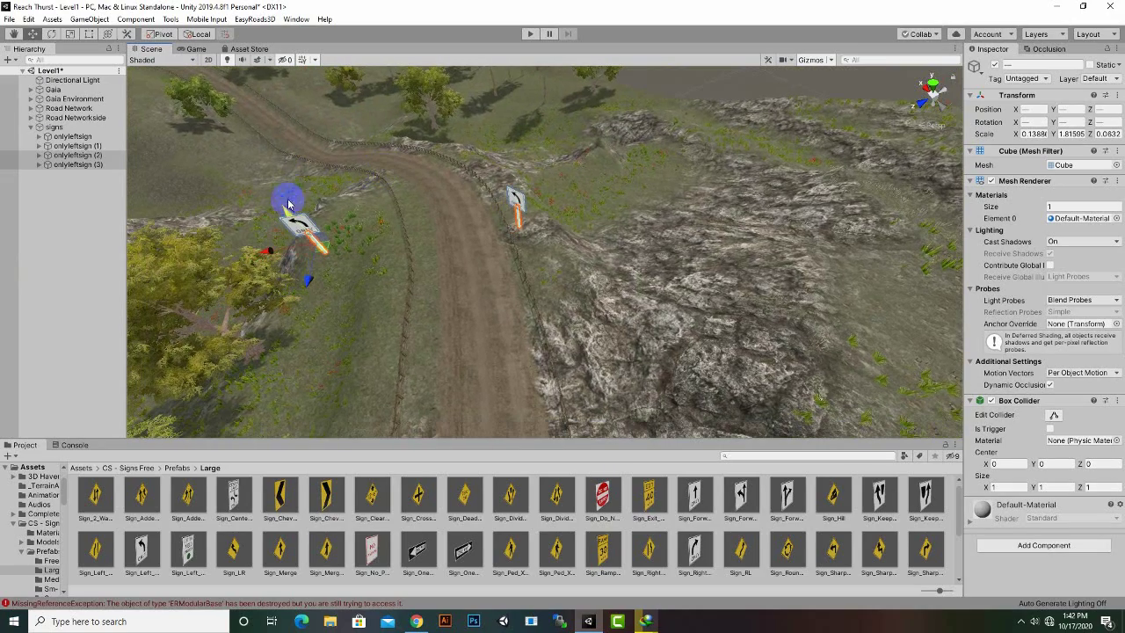
drag(288, 204, 343, 323)
alt+drag(449, 329, 518, 235)
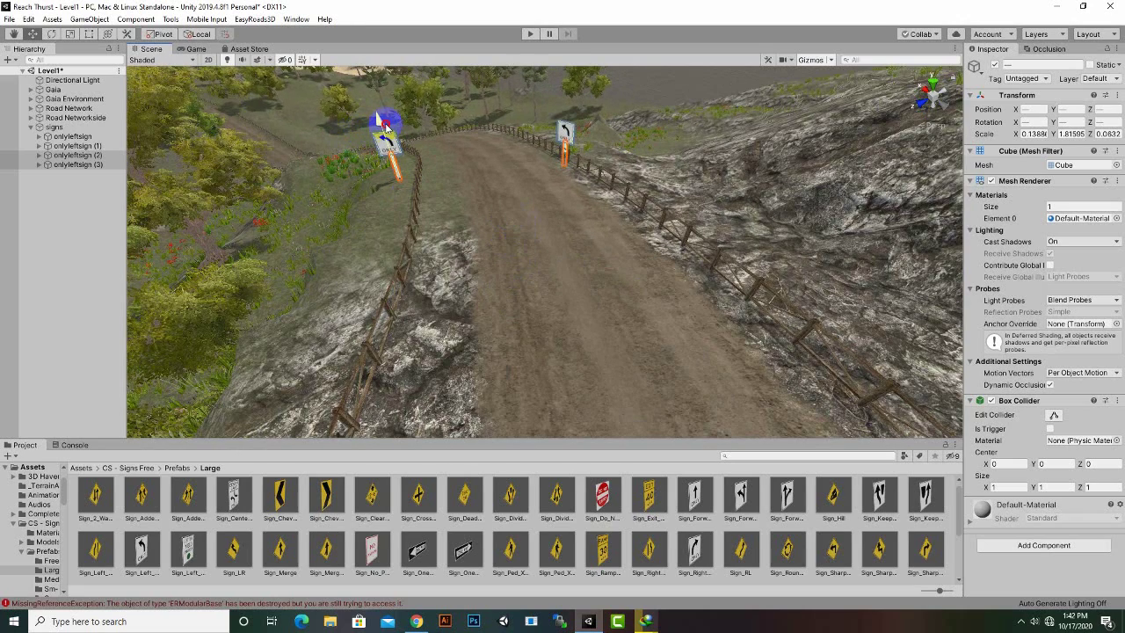
Step: Raise onlyleftsign (3) to Y 53.88 and rotate it to about -44.5° around Y to face along the track
click(565, 137)
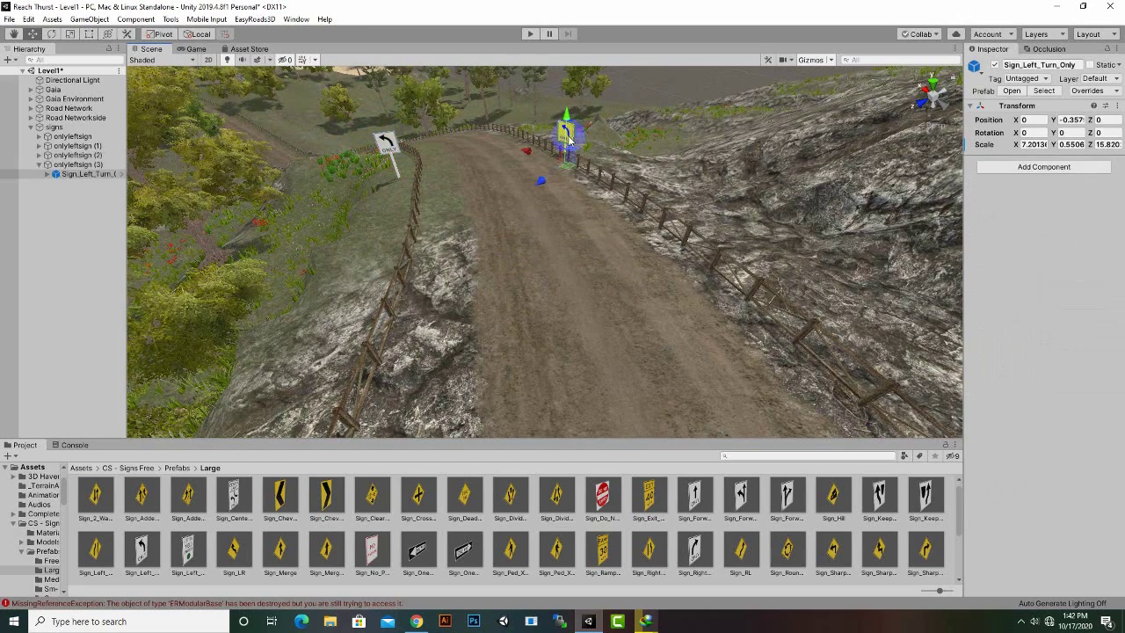
click(88, 165)
alt+drag(741, 171, 453, 263)
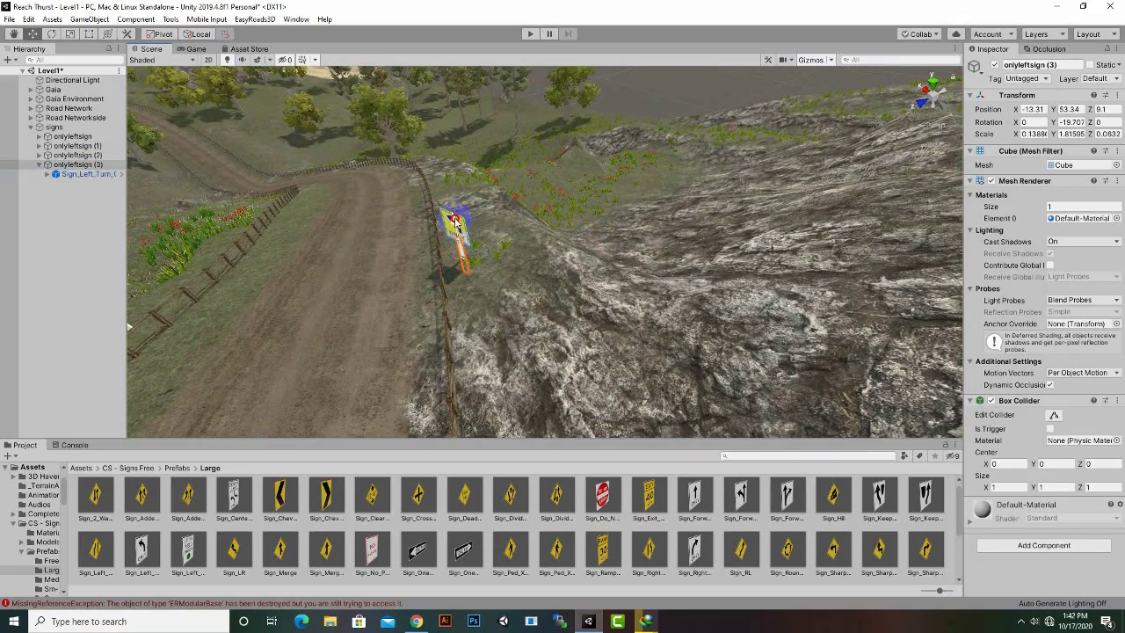
drag(455, 214, 455, 211)
scroll(459, 233, down, 3)
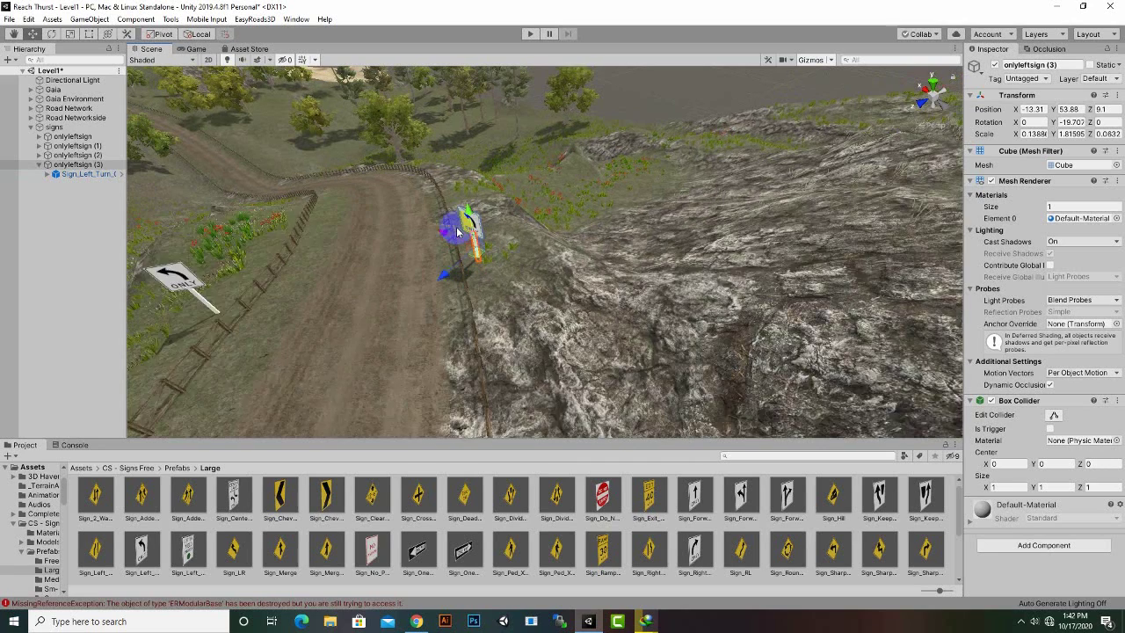
click(51, 33)
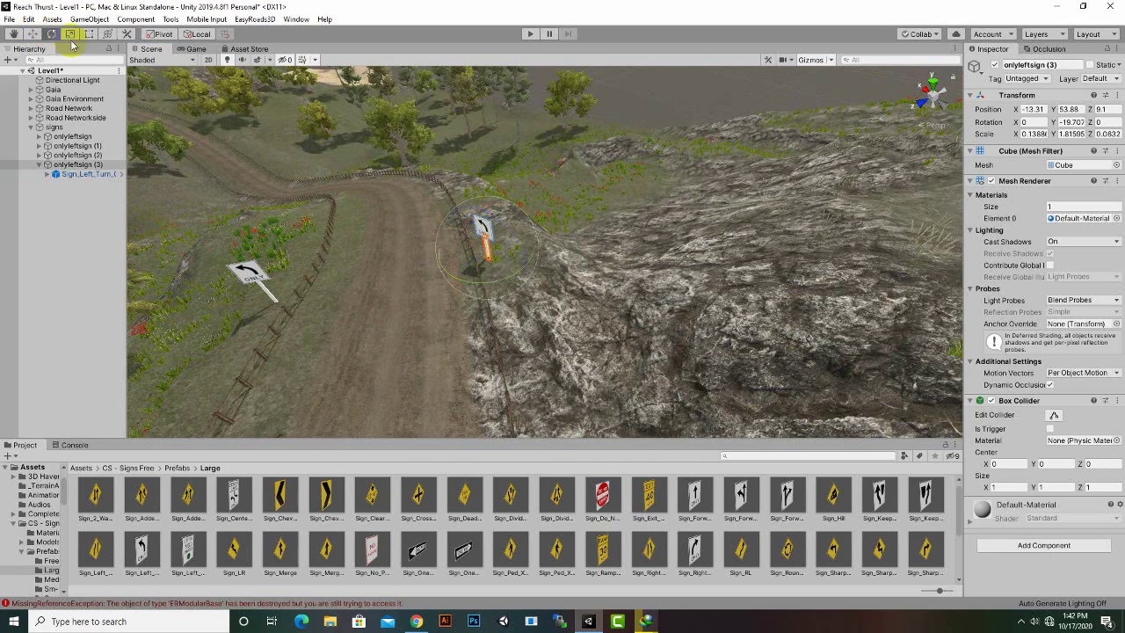
drag(515, 275, 506, 309)
Step: Examine the placed left-turn signs and survey the track leading up to them from farther back
scroll(506, 356, down, 5)
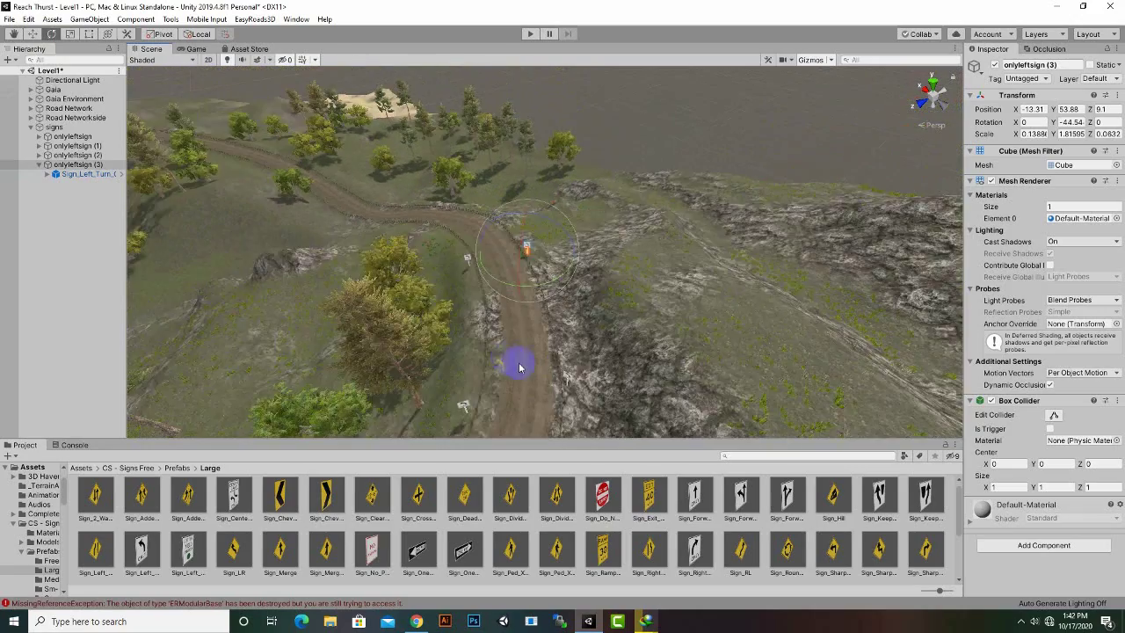
middle_drag(539, 404, 628, 327)
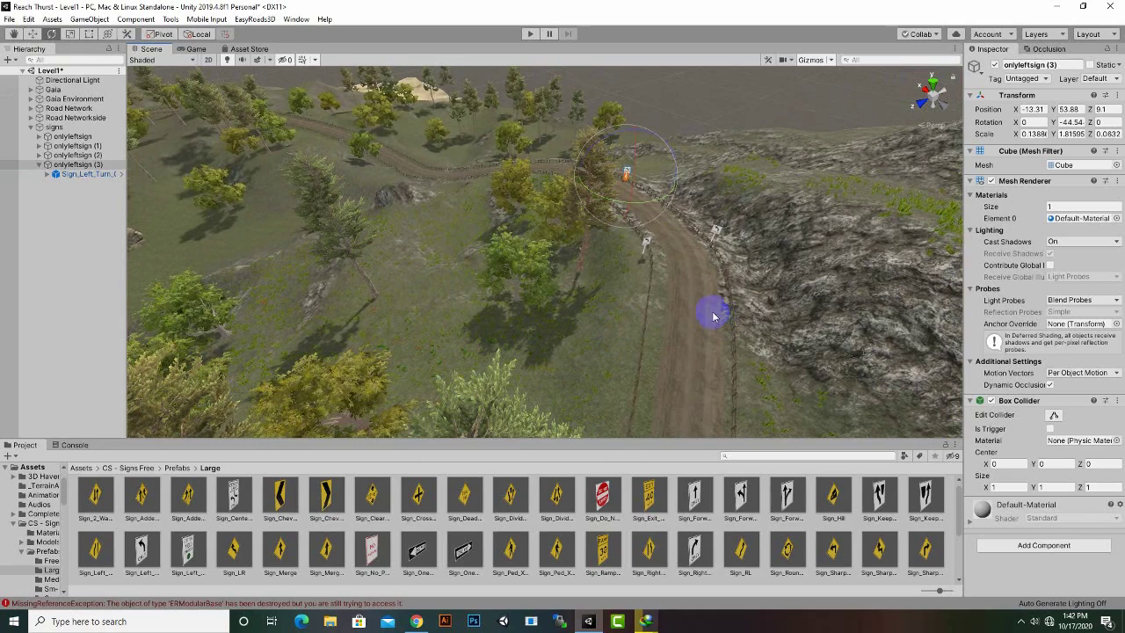
scroll(709, 310, up, 5)
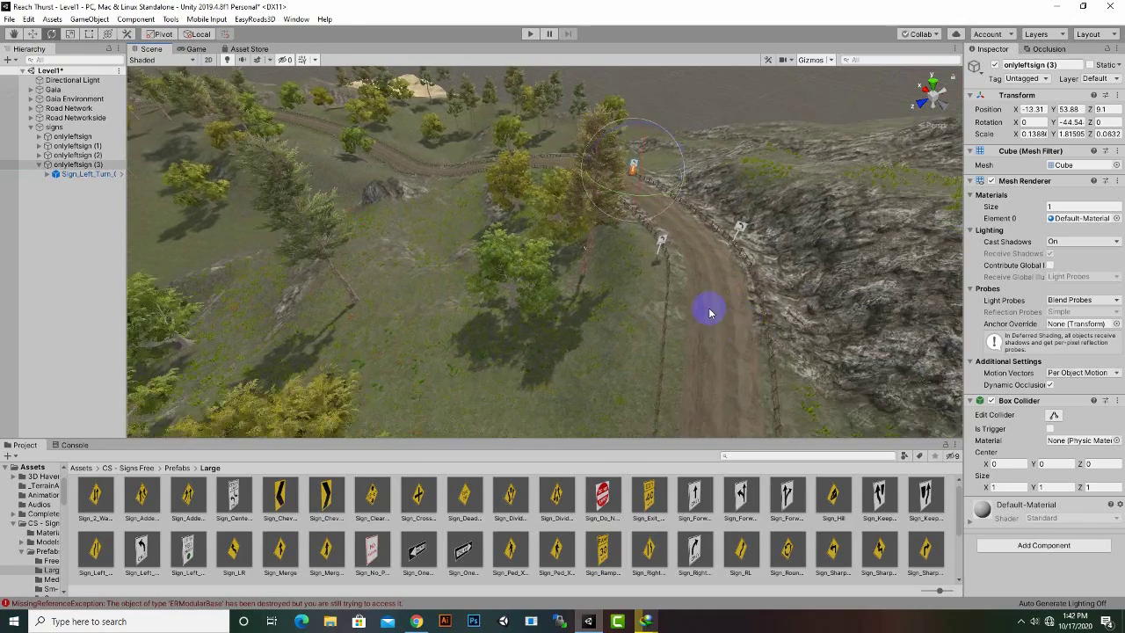
middle_drag(709, 310, 592, 297)
scroll(591, 299, down, 4)
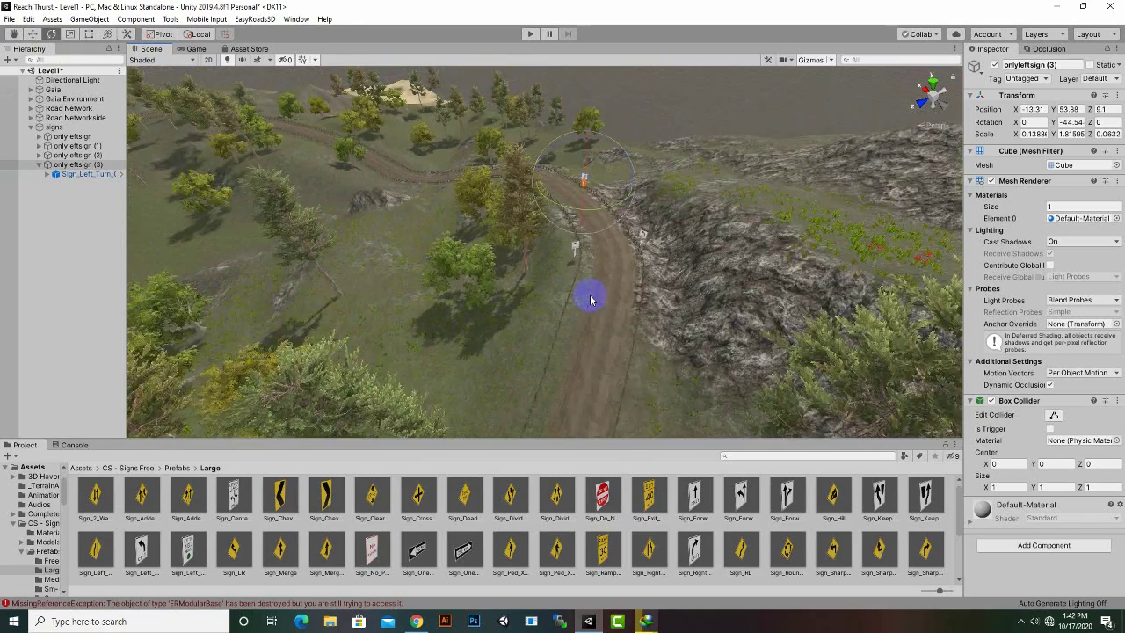
scroll(714, 356, down, 3)
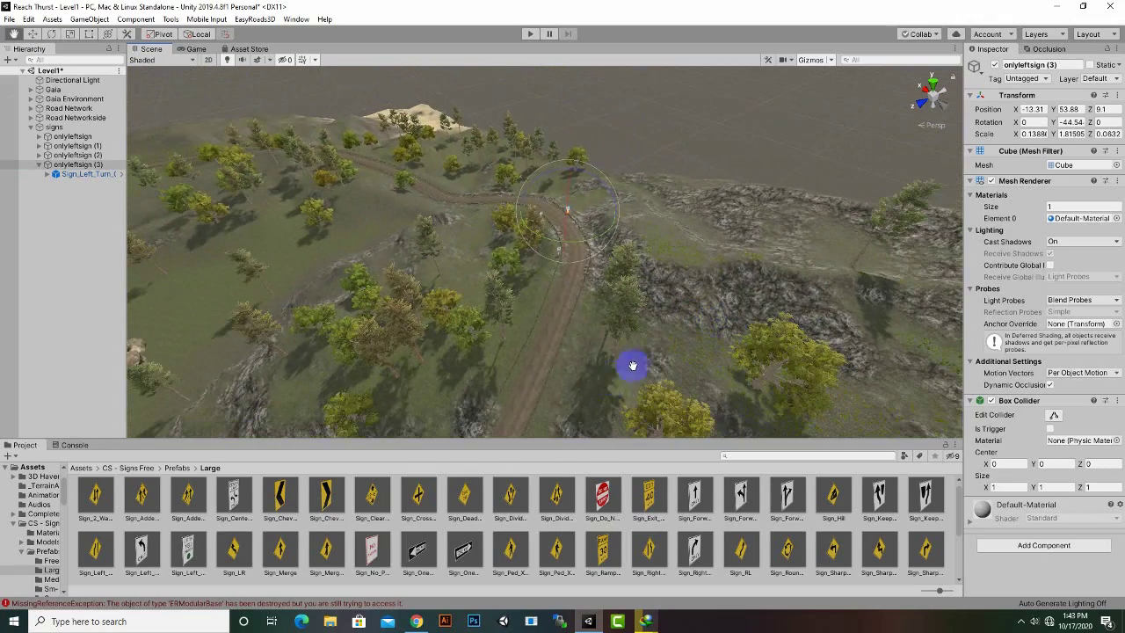
middle_drag(633, 364, 721, 331)
scroll(721, 331, down, 3)
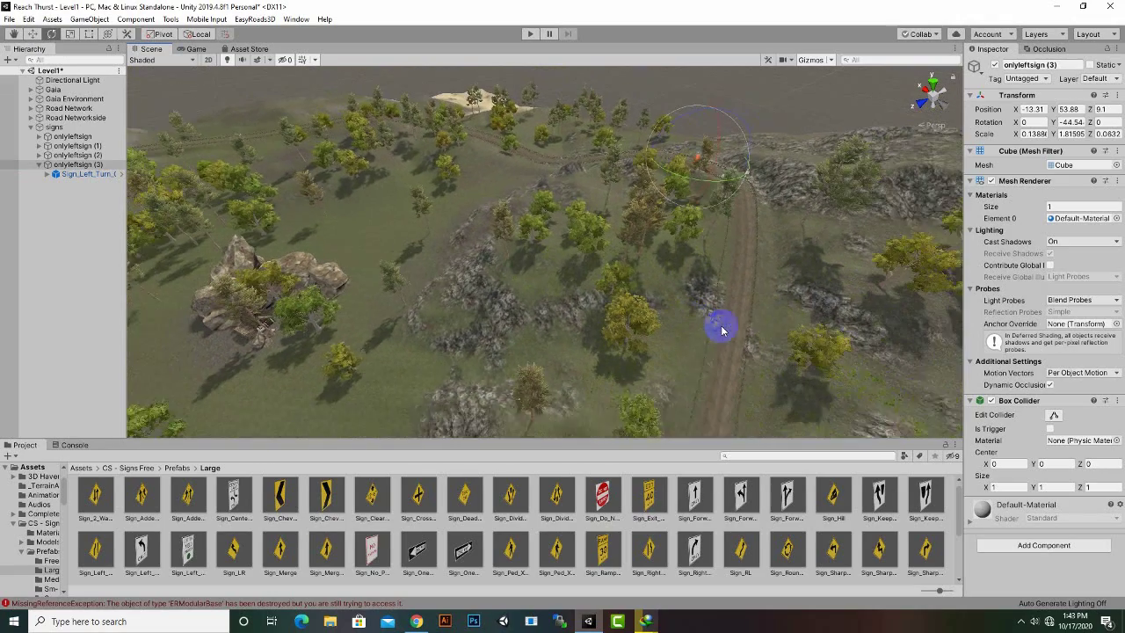